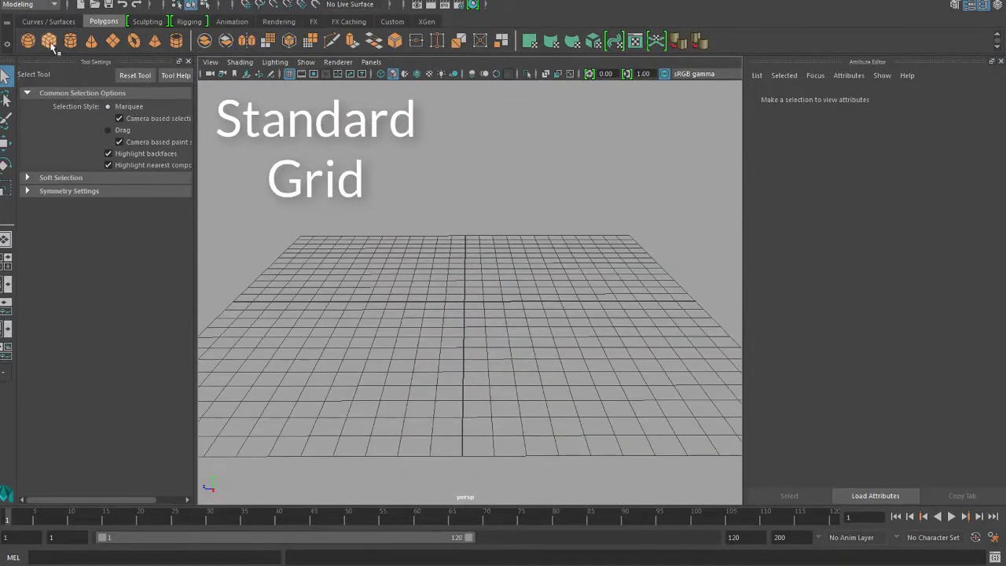
- Create a polygon cube on the grid about 6.03 wide, 11.03 high and 18.4 deep
click(49, 40)
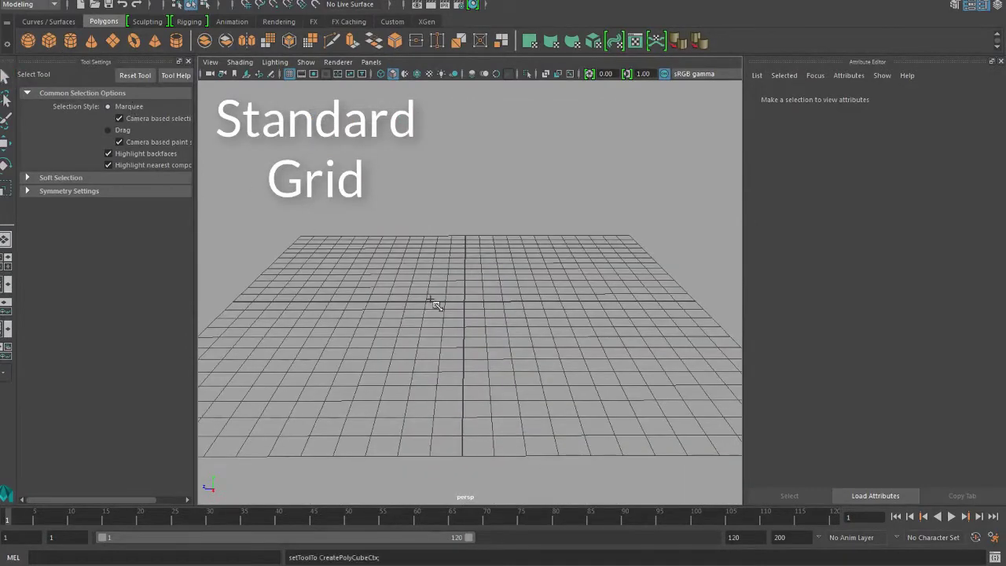
drag(303, 276, 610, 339)
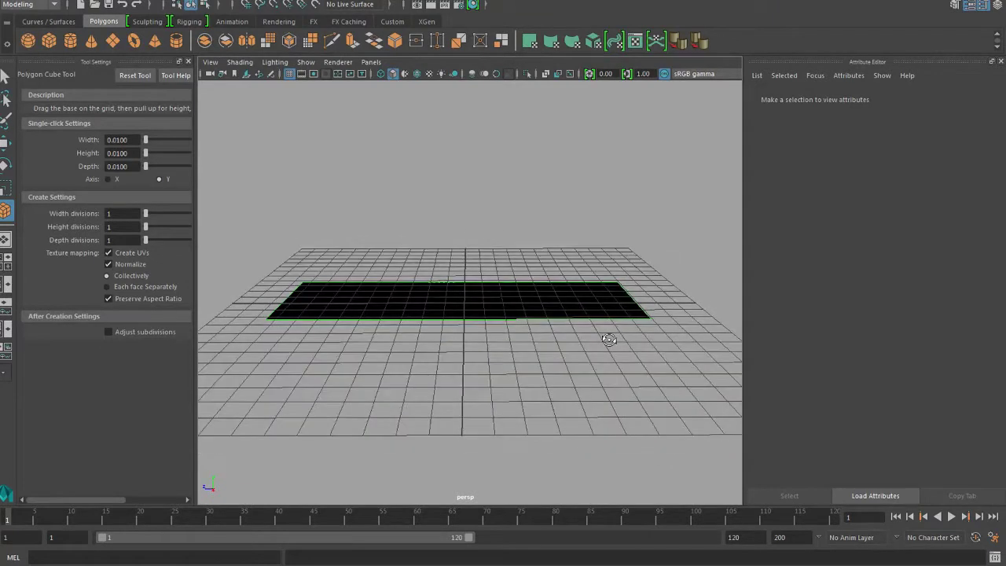
drag(570, 296, 558, 83)
alt+middle_drag(551, 160, 527, 291)
scroll(557, 277, down, 5)
alt+drag(512, 297, 515, 288)
scroll(510, 286, up, 6)
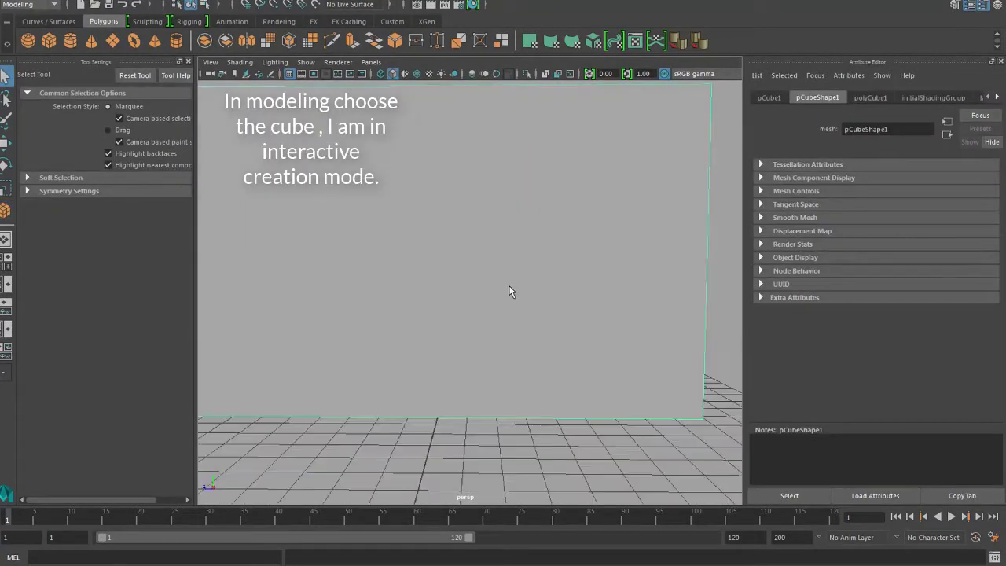
scroll(507, 283, down, 3)
alt+middle_drag(507, 284, 524, 284)
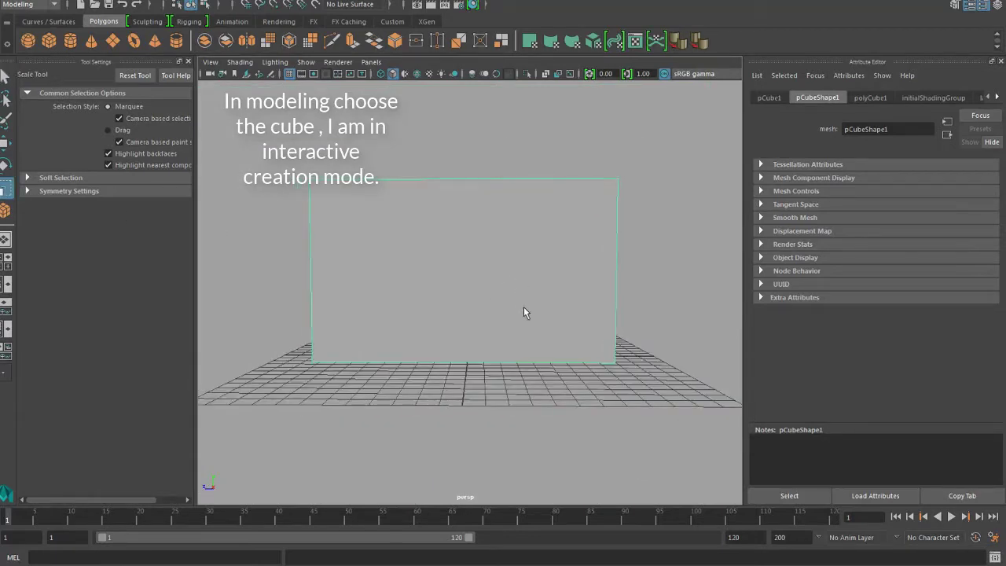
- Scale the cube along its long horizontal axis to about half its length
key(r)
drag(413, 271, 442, 273)
alt+middle_drag(480, 281, 482, 292)
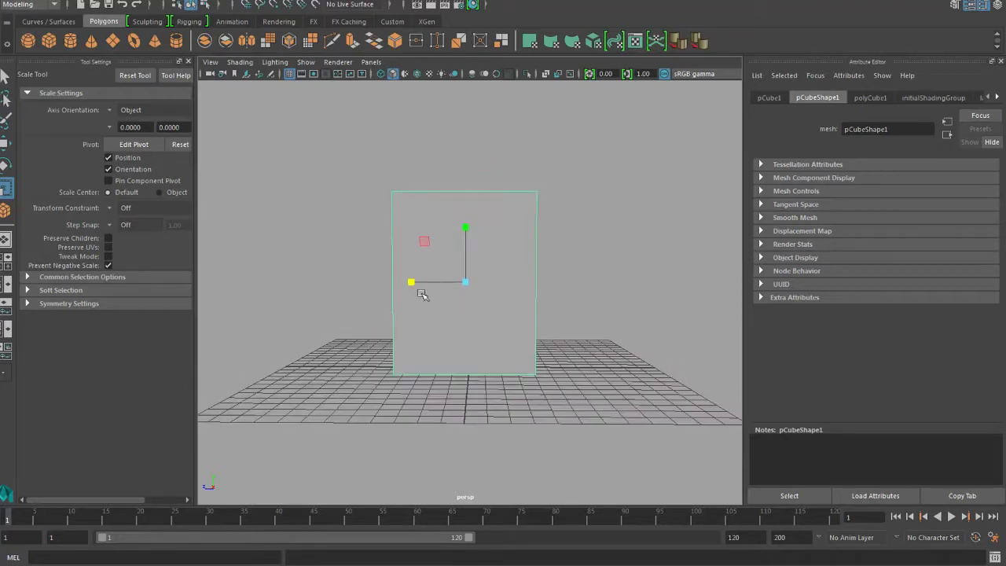
- Insert edge loops close to the top, bottom and both side edges of the cube's front face with Multi-Cut
click(331, 43)
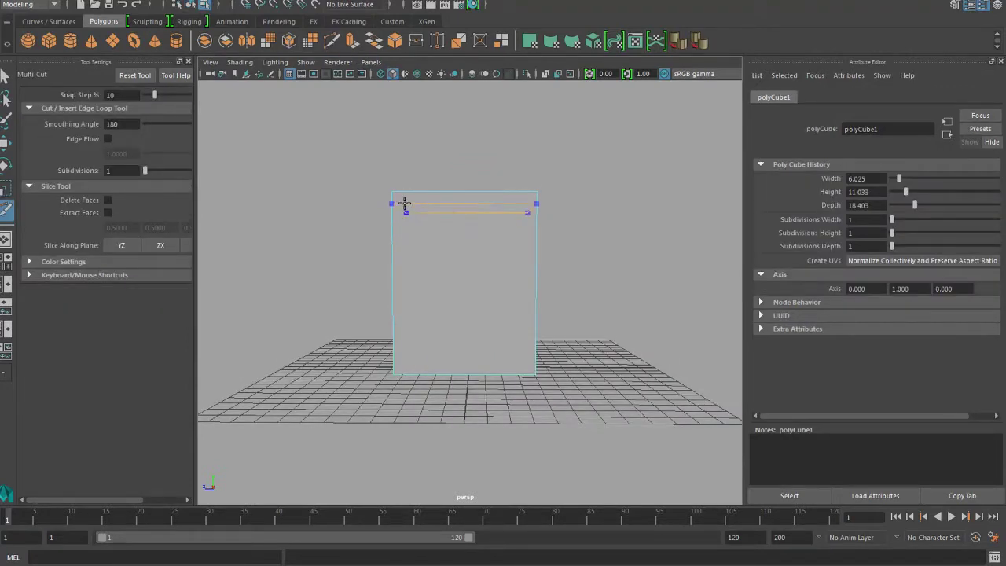
ctrl+click(404, 205)
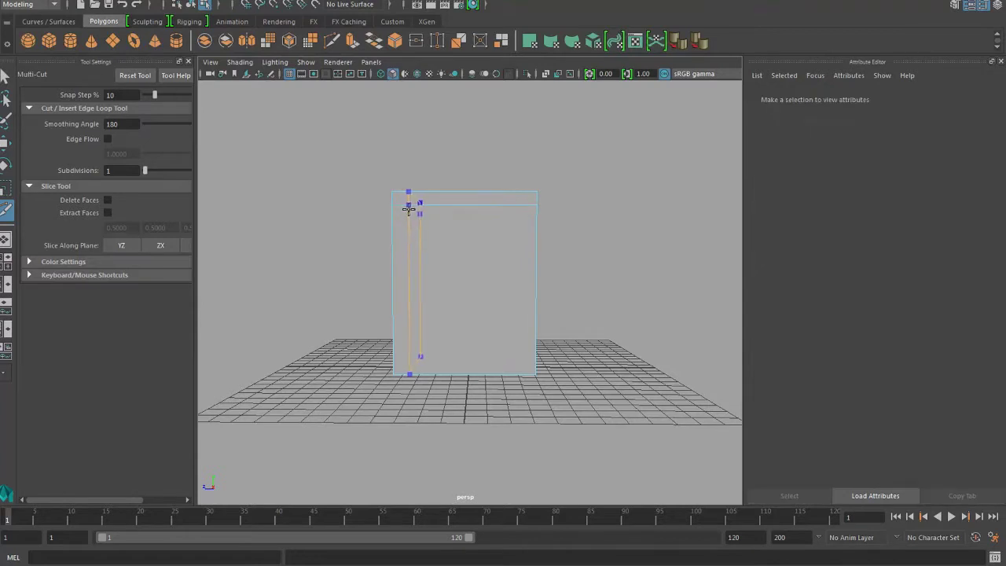
ctrl+click(409, 210)
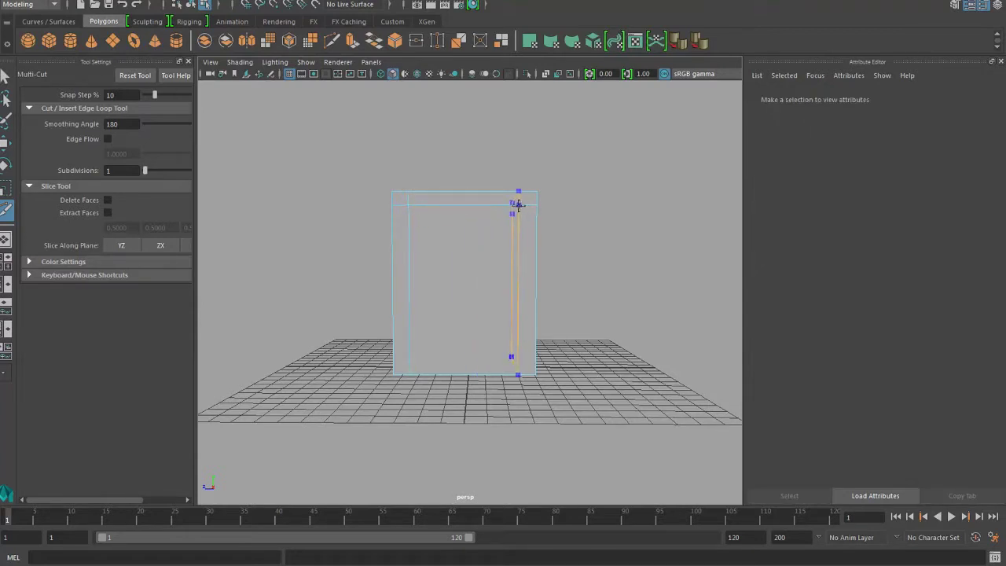
ctrl+click(518, 205)
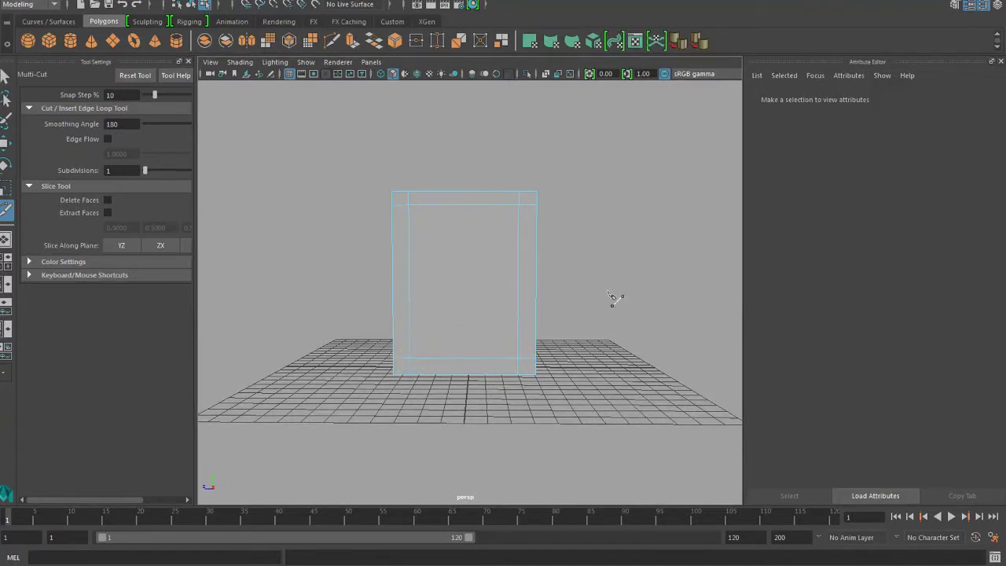
- Undo the bottom edge loop and insert it again closer to the cube's base
alt+drag(618, 300, 616, 293)
key(ctrl+z)
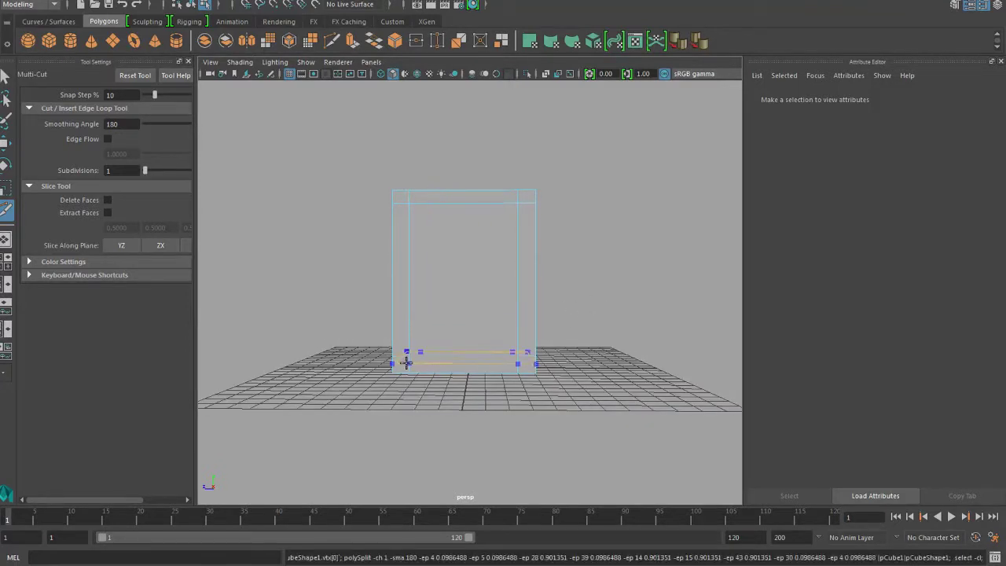
ctrl+click(407, 363)
- Delete the large inner face on the front of the cube and the matching one on the back
scroll(330, 343, up, 4)
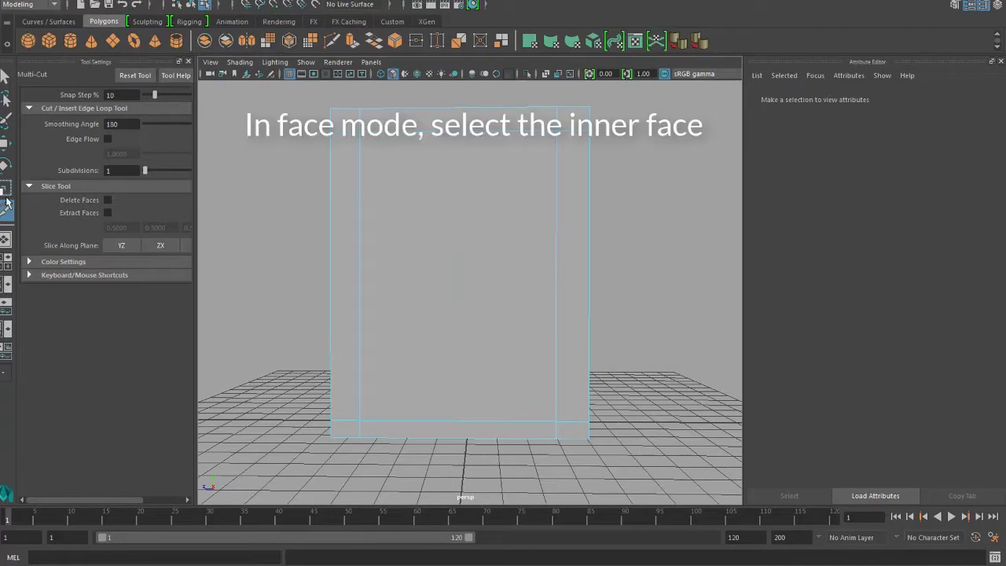
click(5, 76)
click(490, 291)
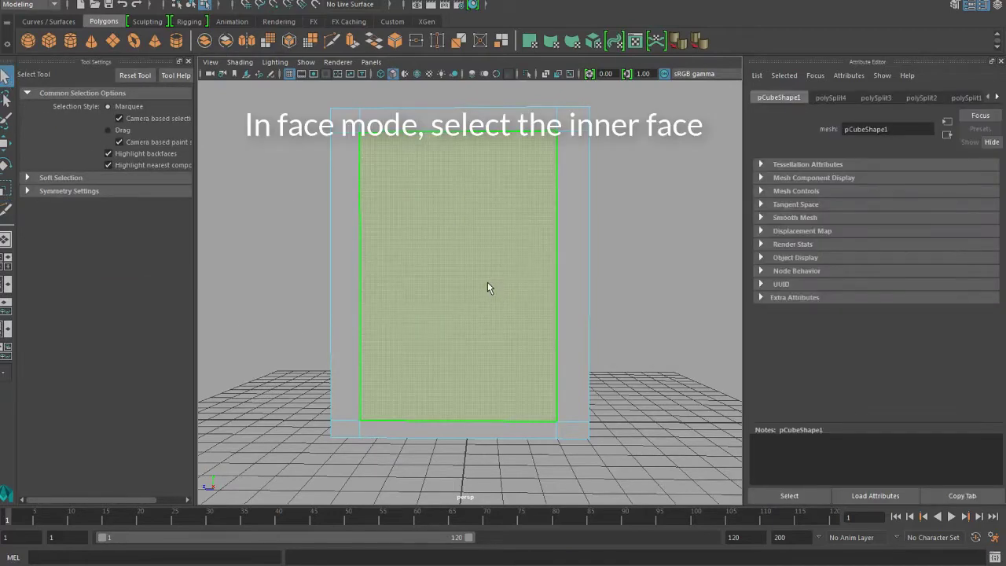
key(Delete)
click(478, 278)
key(Delete)
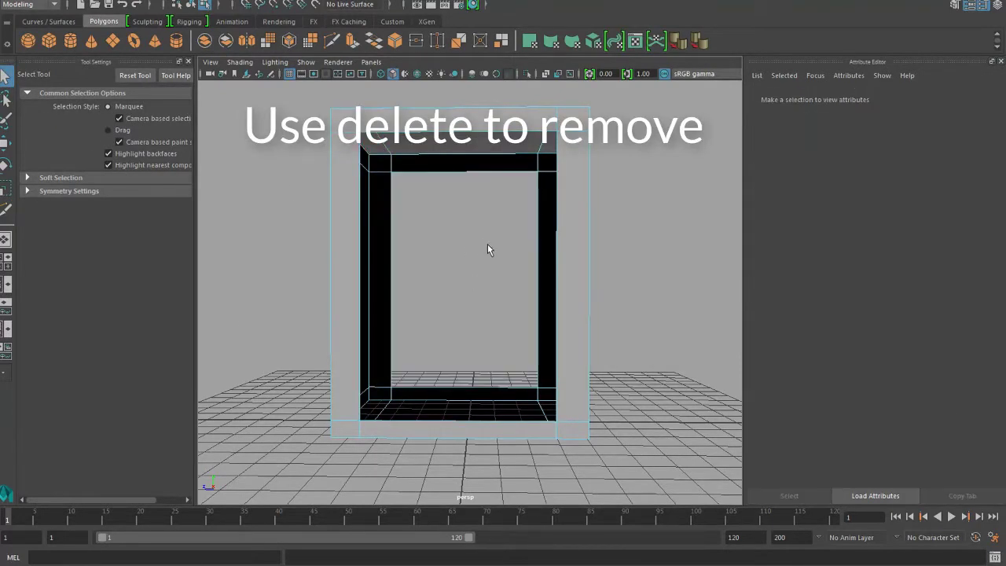
- Select the left vertical edges of the back and front openings
alt+drag(487, 244, 459, 253)
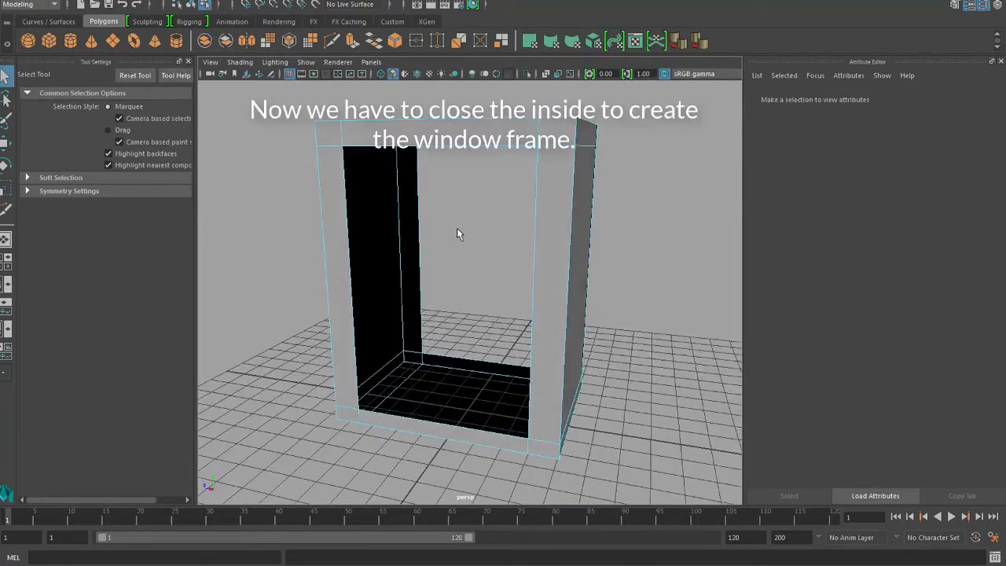
click(420, 235)
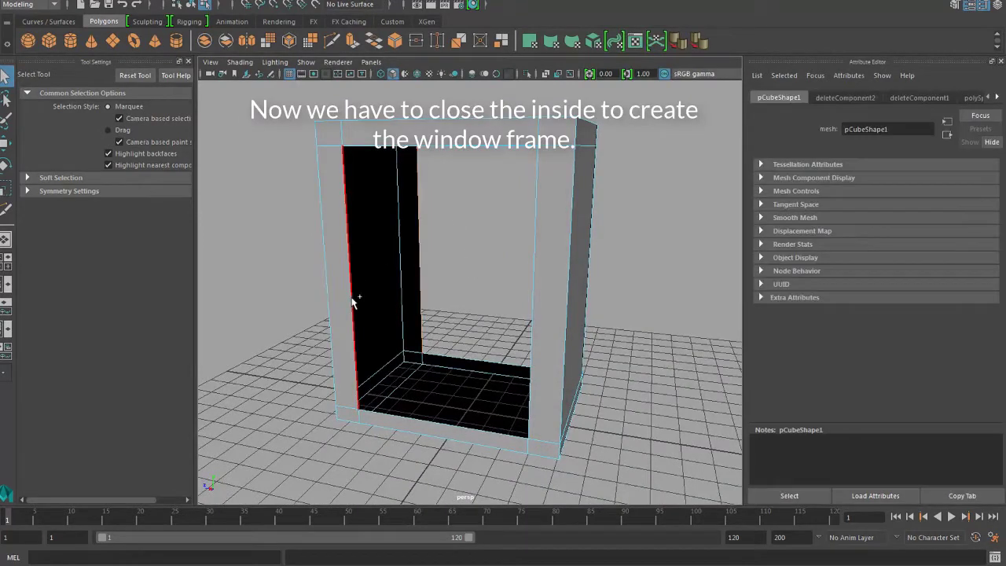
- Try to close the inside of the frame with Fill Hole, and undo it
click(230, 1)
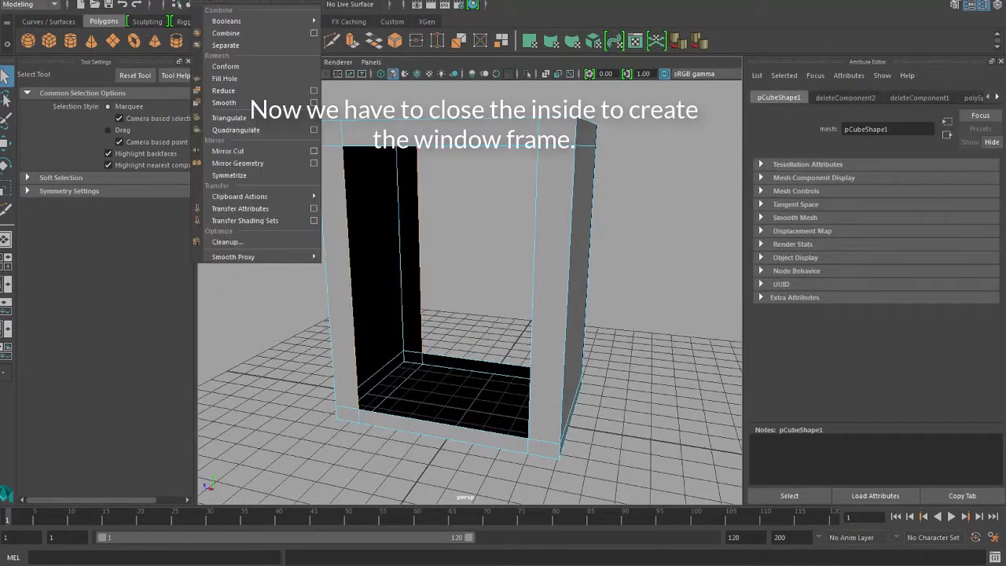
click(225, 78)
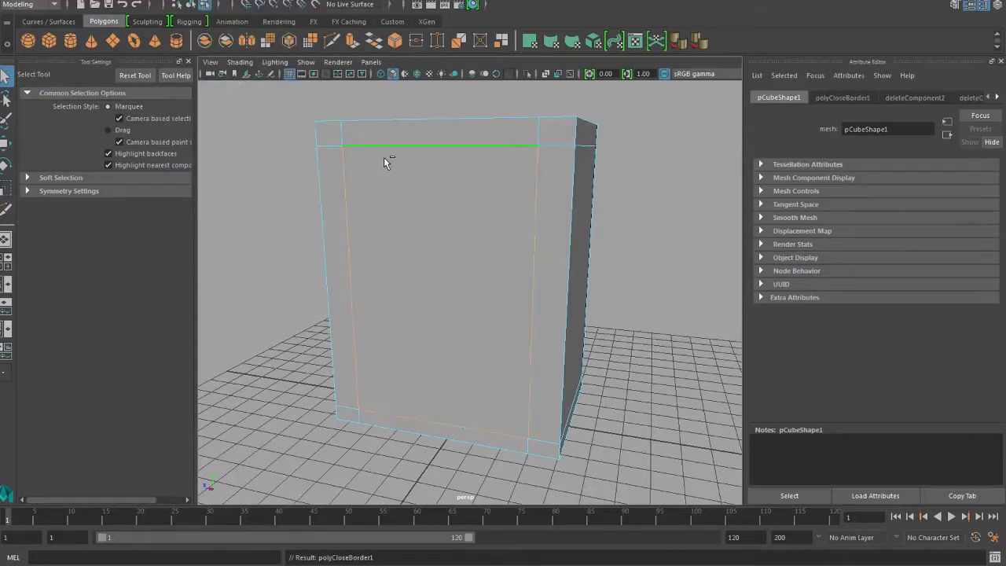
key(ctrl+z)
click(206, 1)
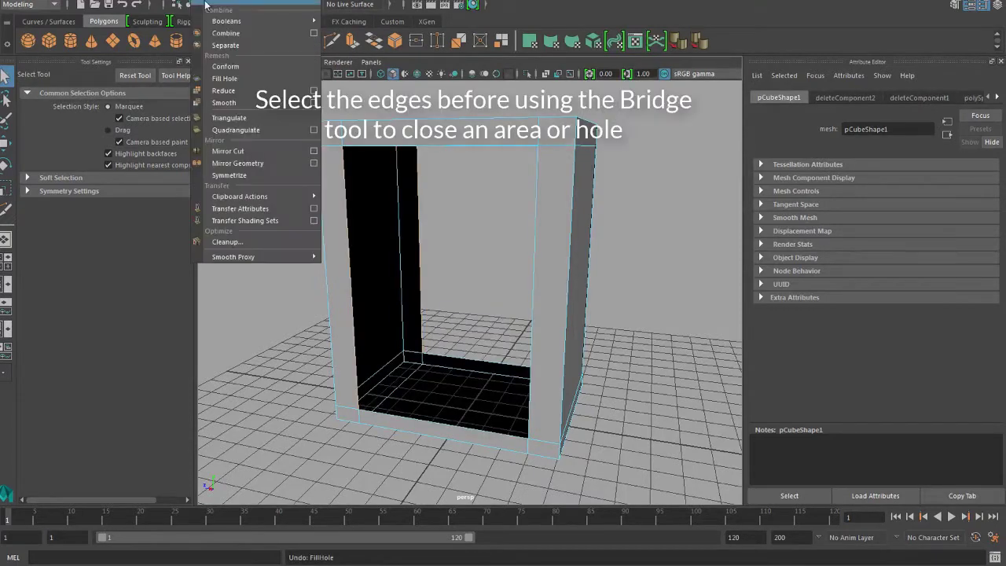
- Bridge the two selected left vertical edges with 0 divisions to close the left inner wall
click(950, 7)
click(881, 396)
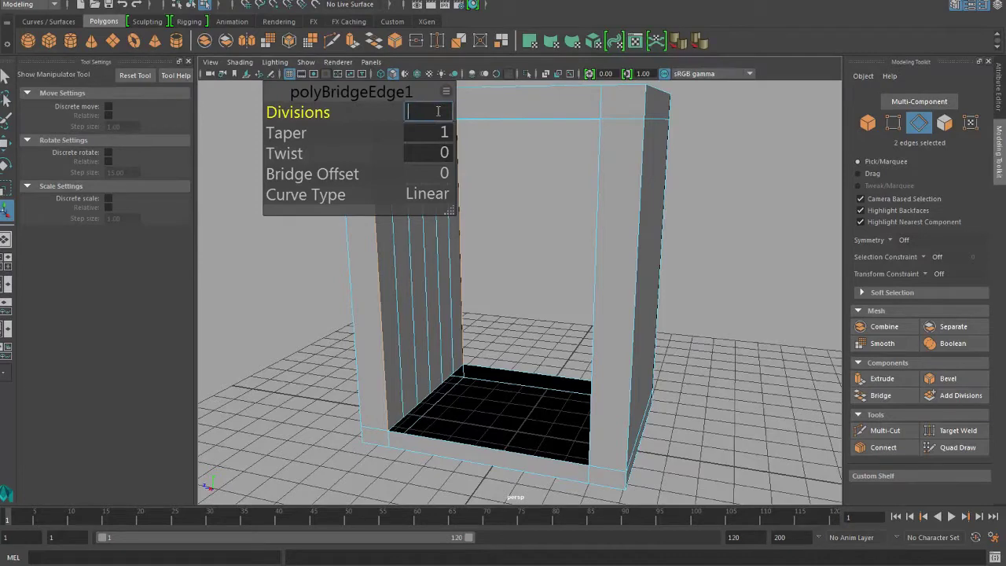
key(Return)
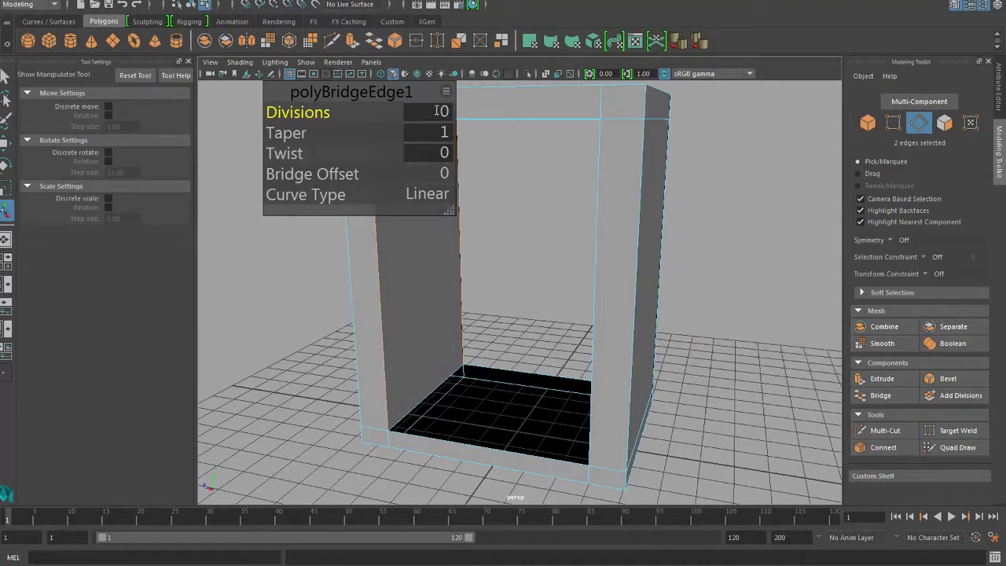
- Bridge the right vertical edges of the front and back openings with 0 divisions to close the right inner wall
alt+drag(582, 184, 633, 184)
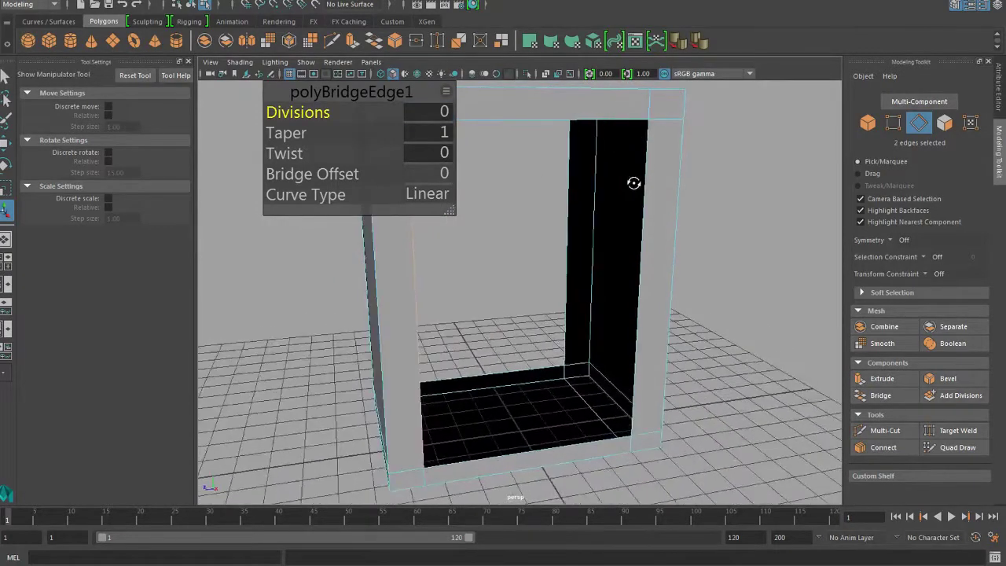
click(567, 200)
alt+drag(557, 198, 606, 197)
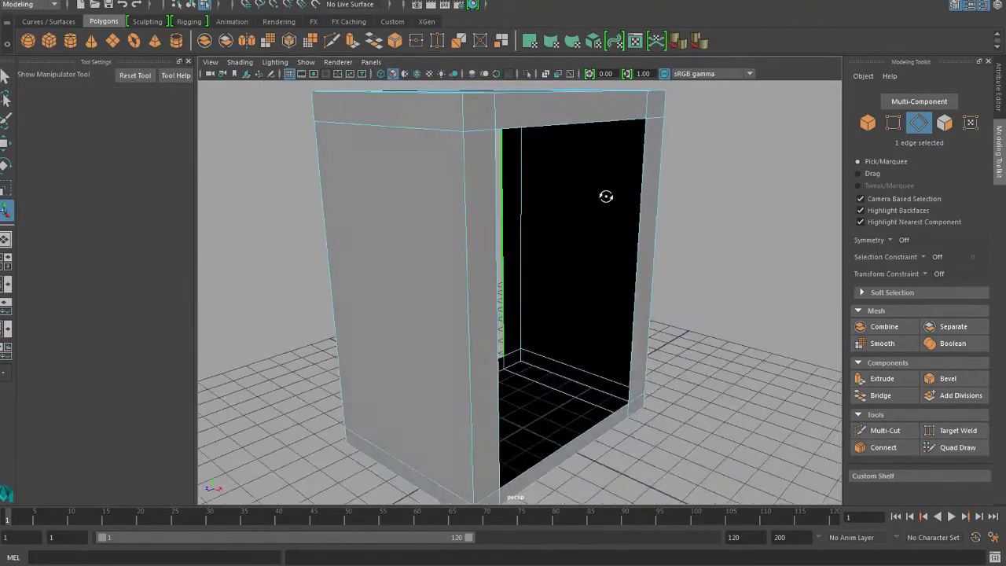
shift+click(644, 221)
alt+drag(730, 235, 699, 233)
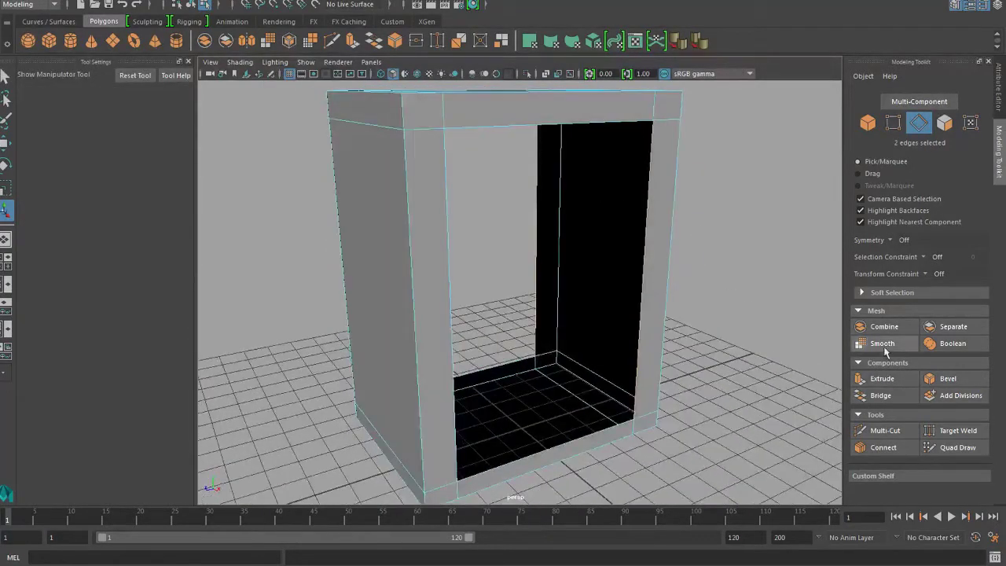
click(875, 395)
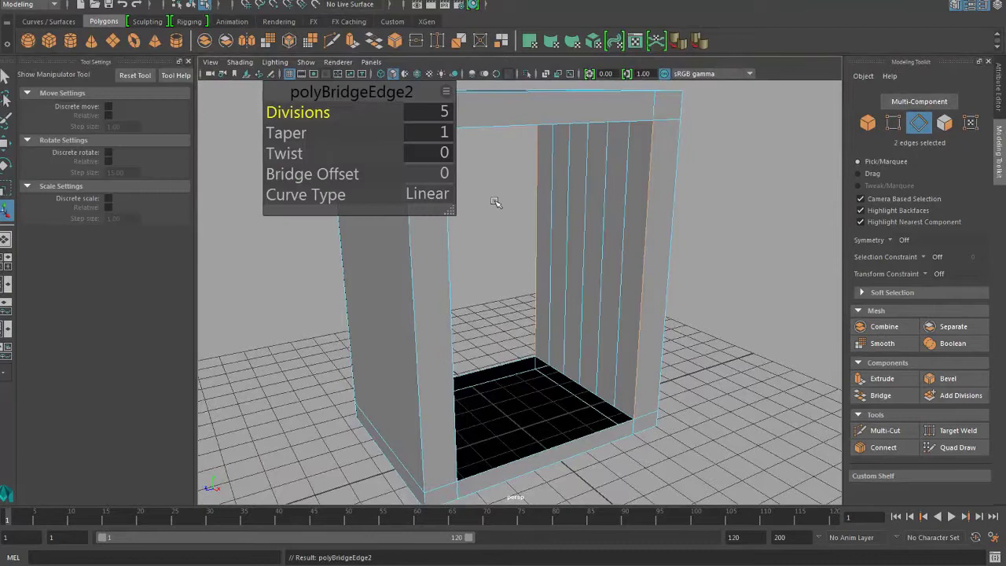
click(443, 112)
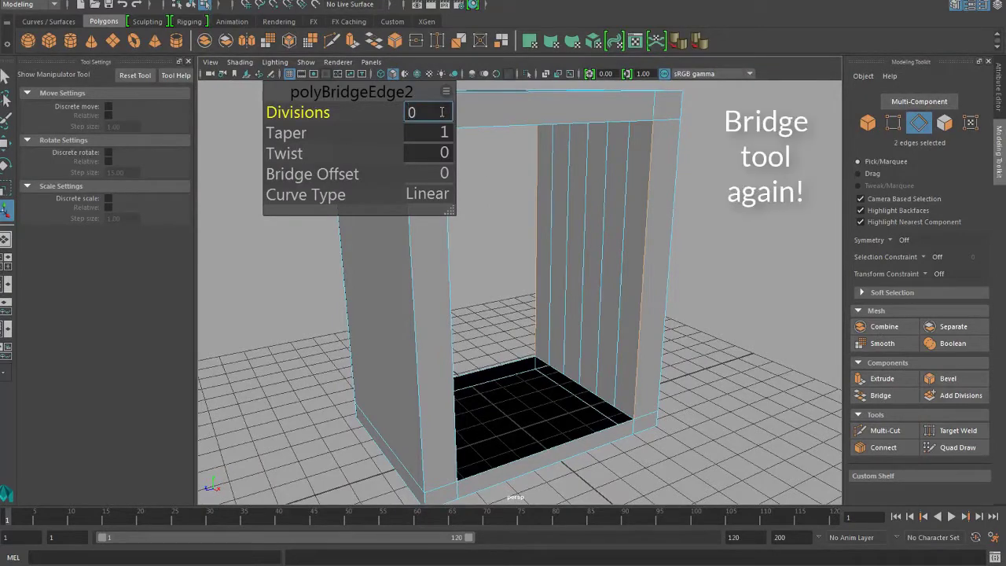
key(Return)
- Select the top and bottom inner edges of the front and back openings and bridge them
alt+drag(616, 239, 516, 187)
click(528, 147)
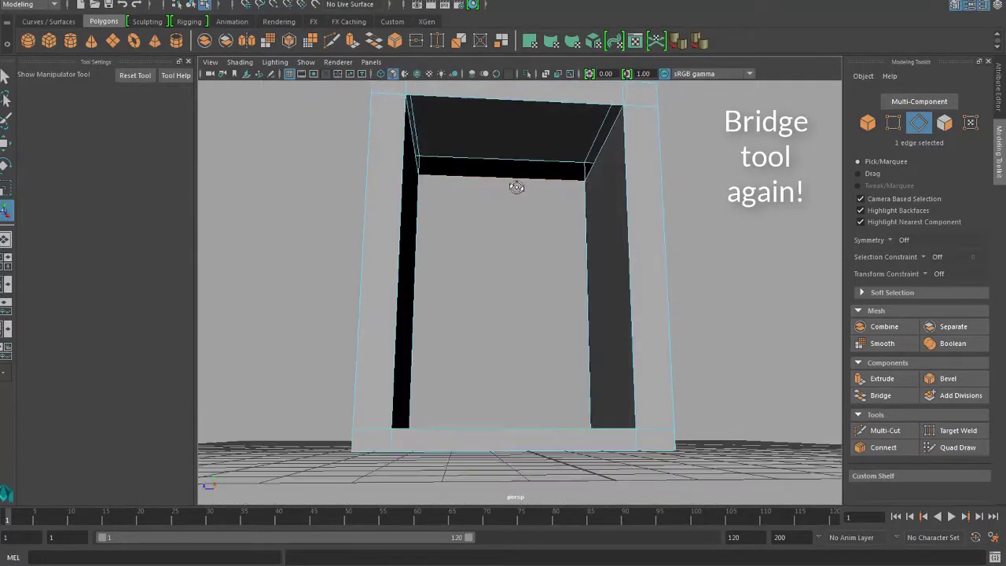
shift+click(508, 97)
alt+drag(508, 97, 604, 376)
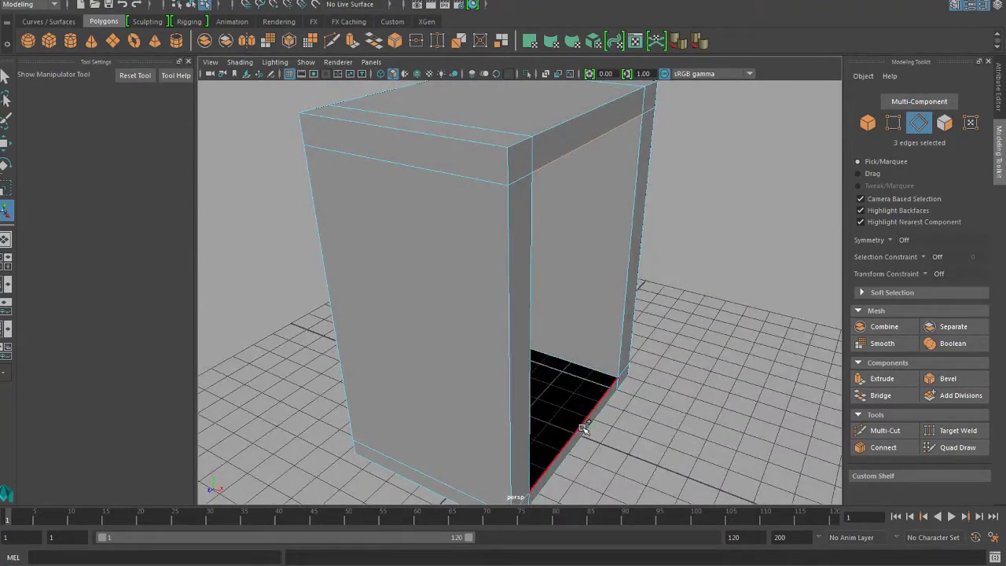
alt+drag(613, 425, 642, 395)
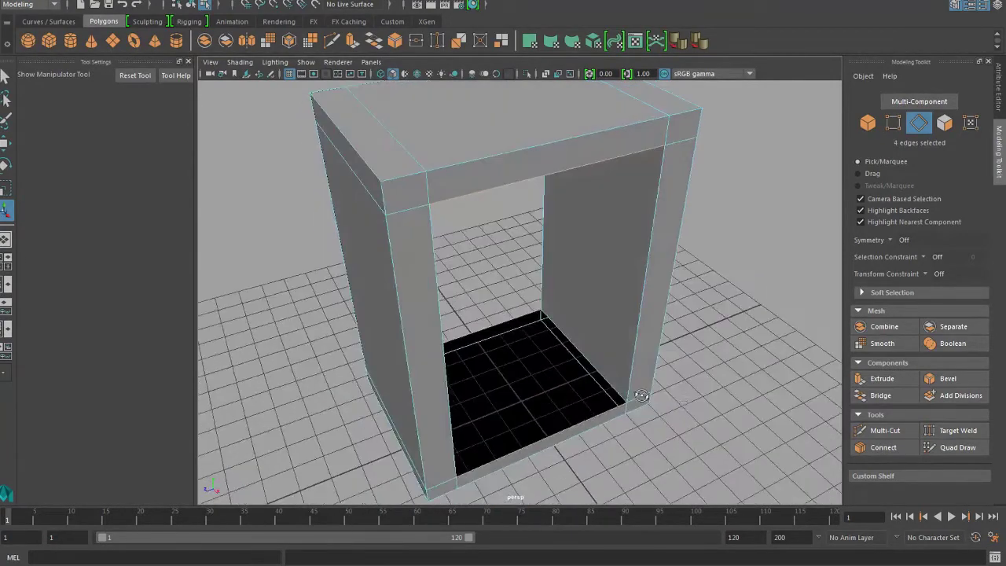
click(878, 397)
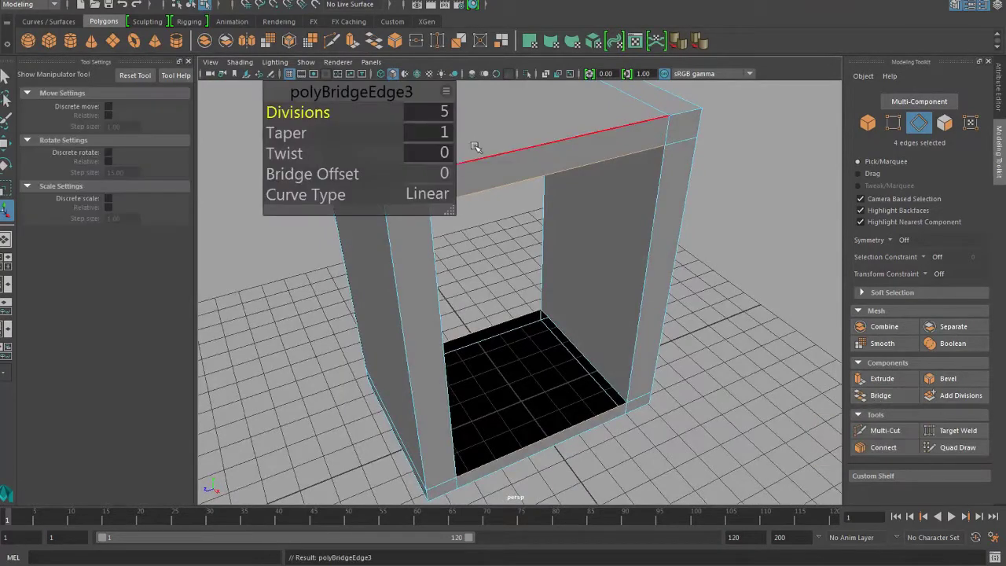
click(438, 114)
alt+drag(702, 299, 633, 286)
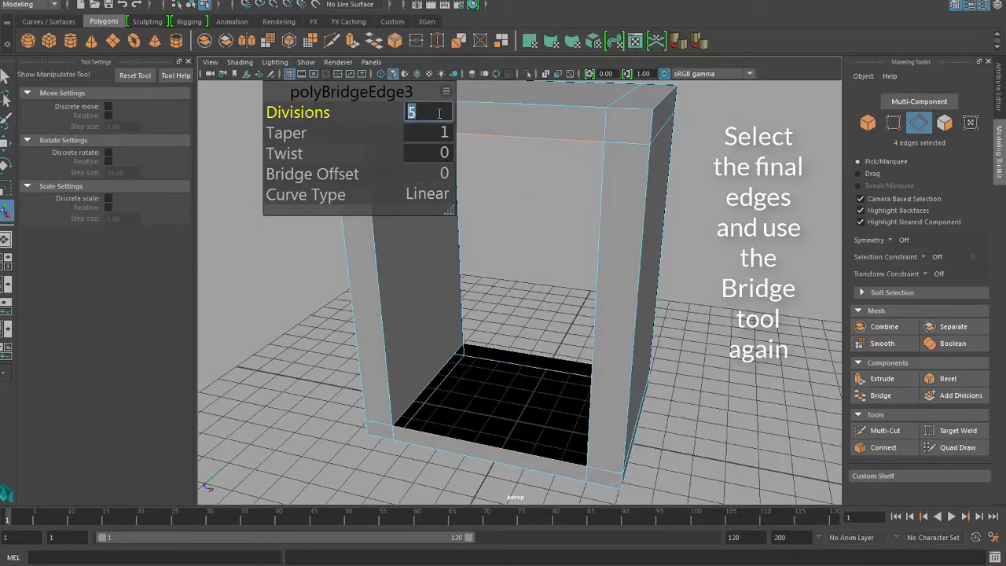
- Bridge only the bottom edges of the front and back openings with 0 divisions to close the inner floor
alt+drag(504, 283, 533, 299)
click(512, 271)
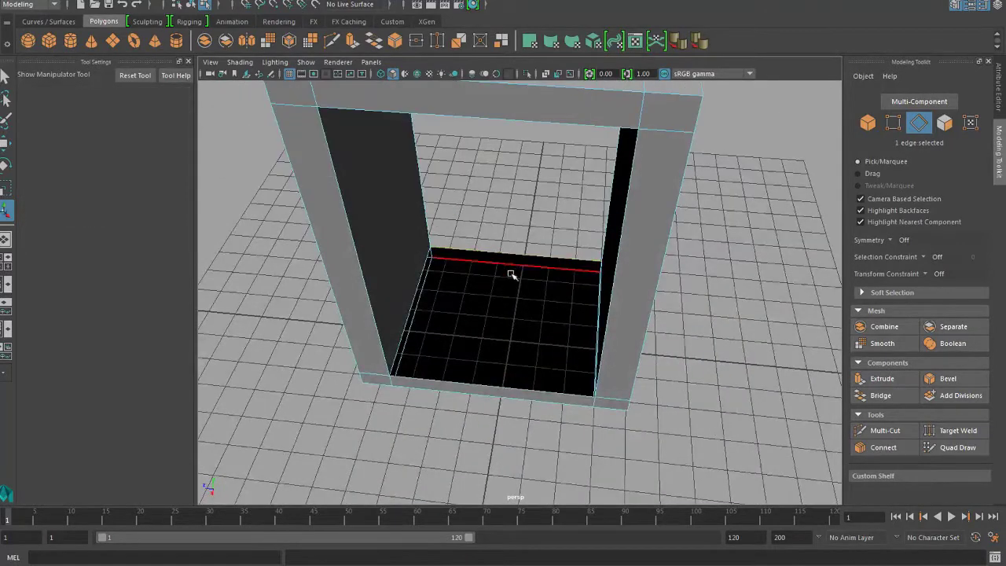
shift+click(492, 389)
alt+drag(731, 347, 763, 336)
click(865, 398)
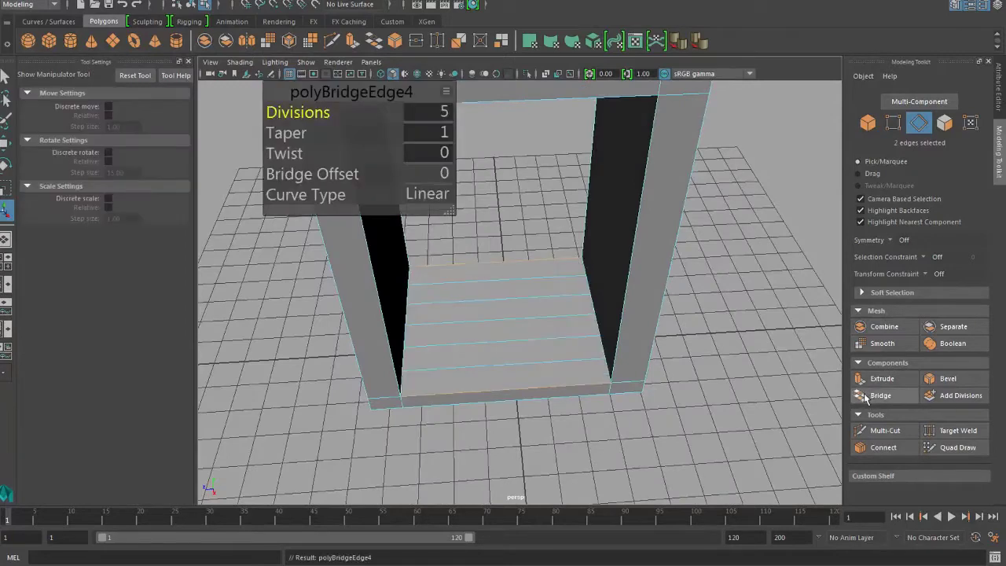
click(441, 114)
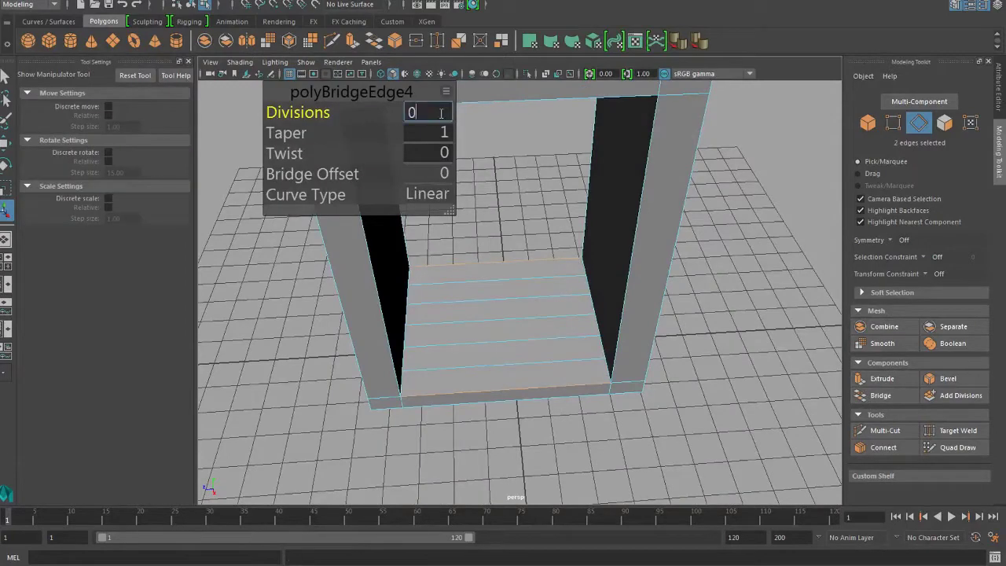
text(0)
key(Return)
- Return to object mode with the whole window frame selected and frame it in the view
click(538, 187)
alt+drag(538, 239, 513, 201)
click(372, 214)
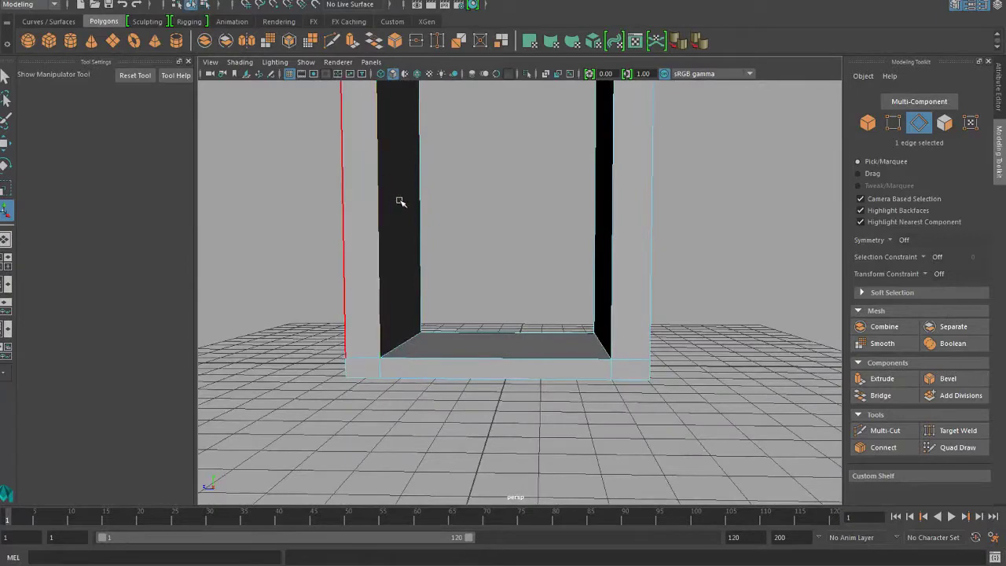
right_drag(400, 201, 423, 181)
key(f)
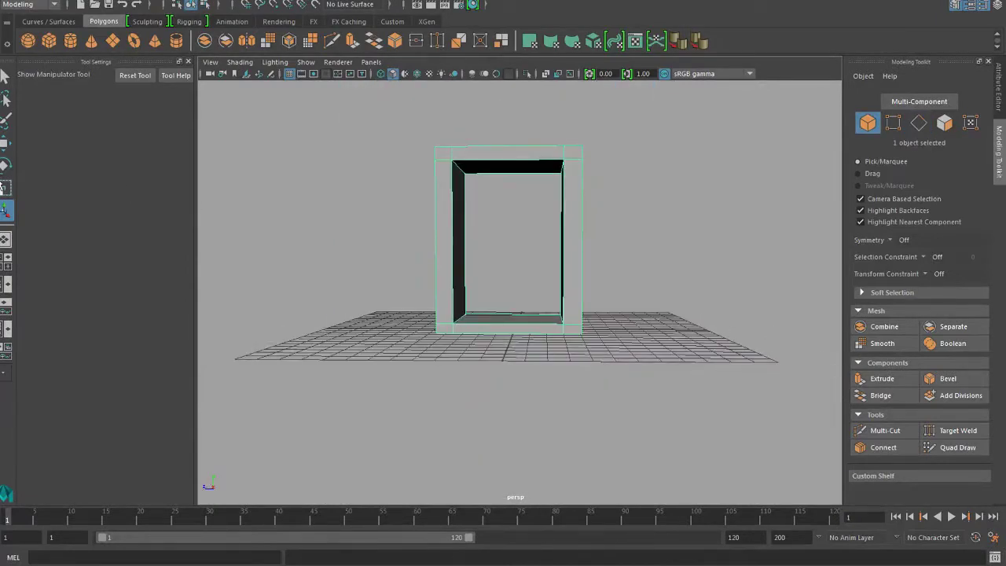
- Select the outer top edges at both upper corners of the window frame and move them down evenly to slant the corners
click(4, 188)
alt+drag(485, 173, 376, 236)
drag(476, 263, 580, 213)
scroll(505, 195, up, 6)
alt+middle_drag(524, 190, 542, 254)
alt+drag(542, 254, 402, 218)
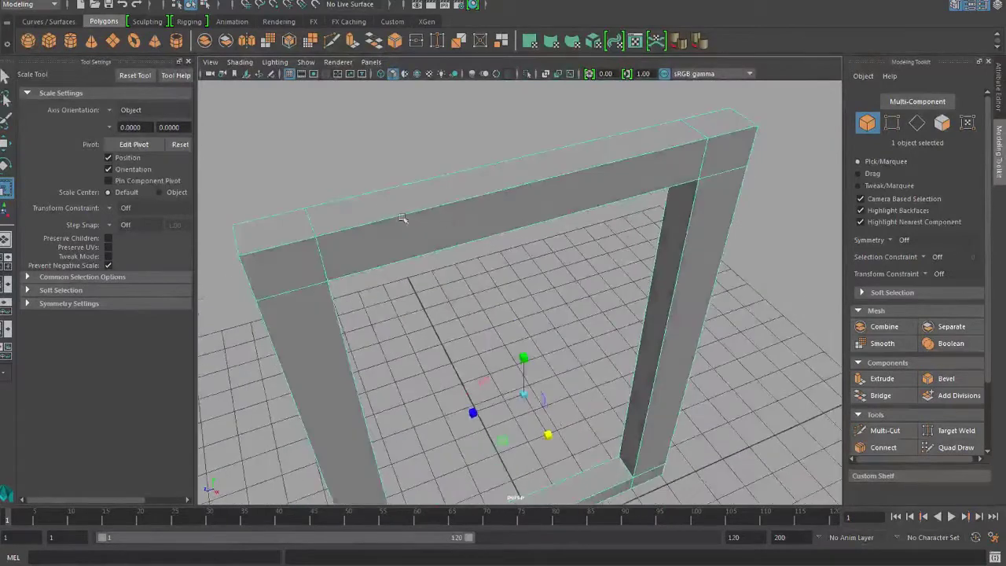
right_drag(341, 208, 341, 180)
click(233, 243)
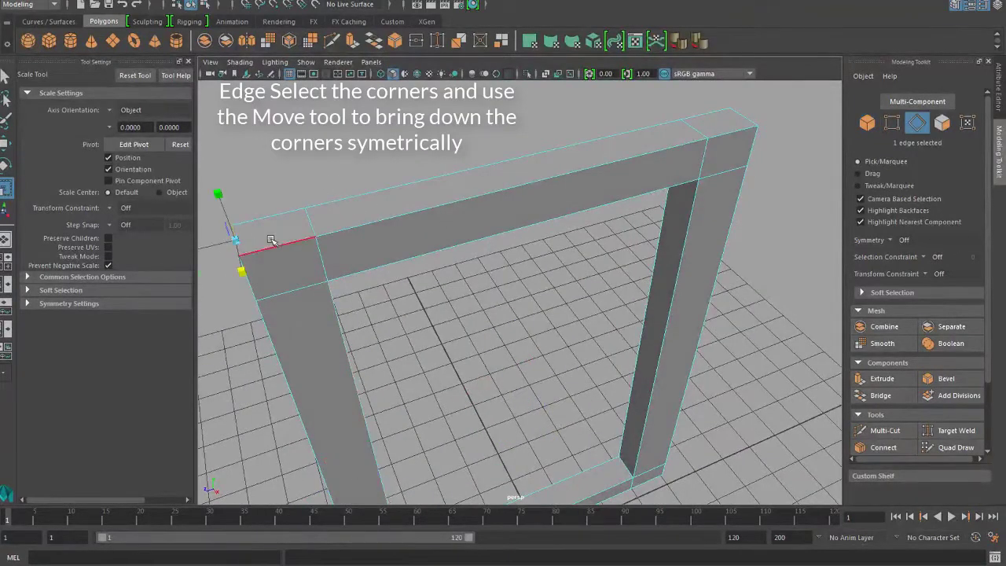
alt+middle_drag(515, 213, 354, 275)
shift+click(508, 219)
scroll(508, 220, down, 5)
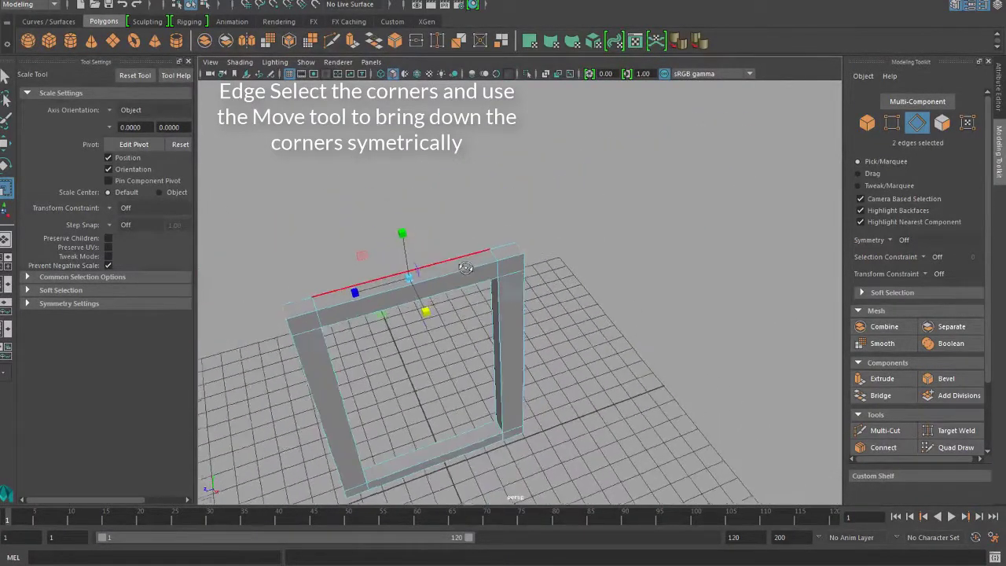
alt+drag(464, 332, 442, 230)
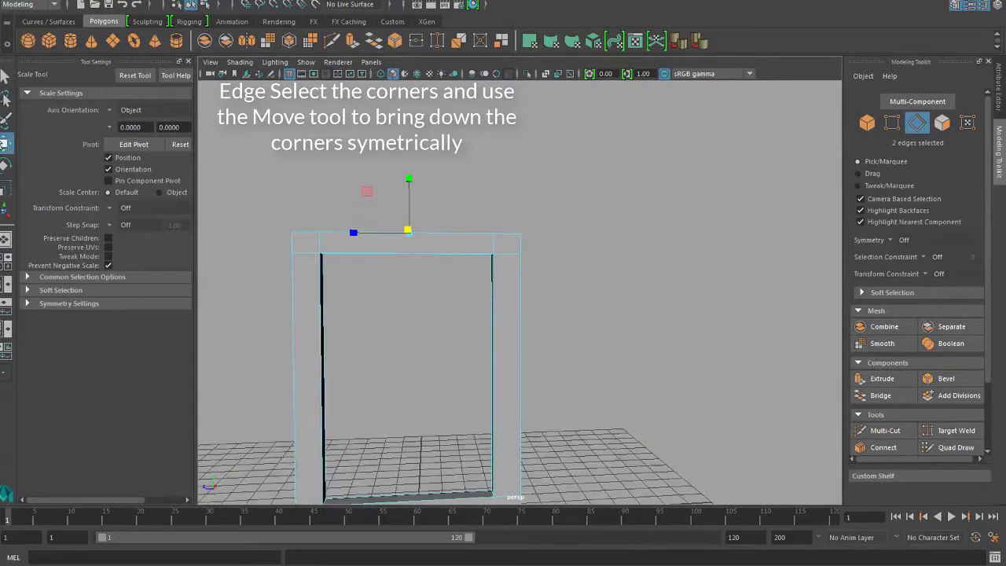
key(w)
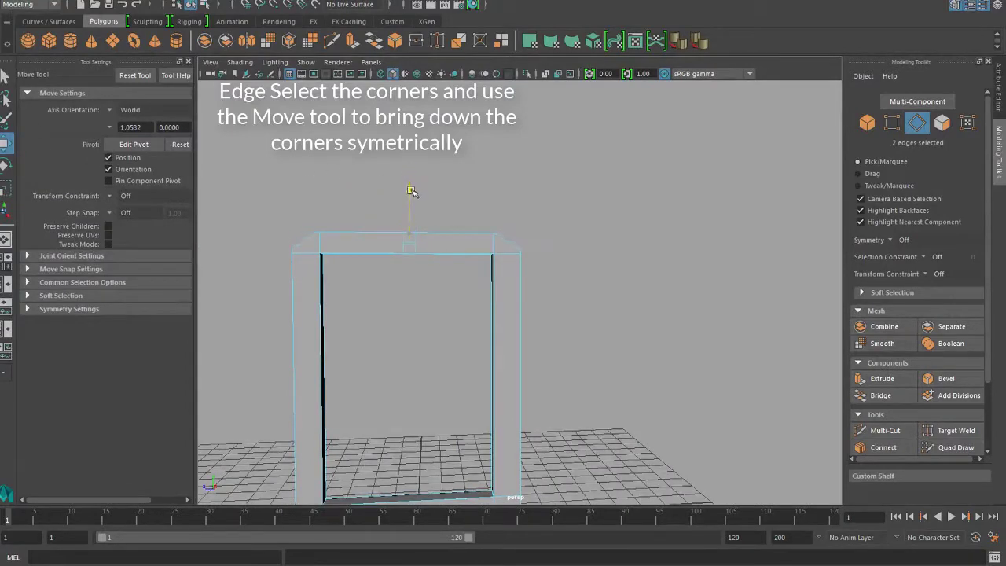
- Insert an edge loop with Multi-Cut around the middle of the frame's outer side faces
alt+middle_drag(450, 217, 456, 156)
alt+drag(434, 201, 508, 253)
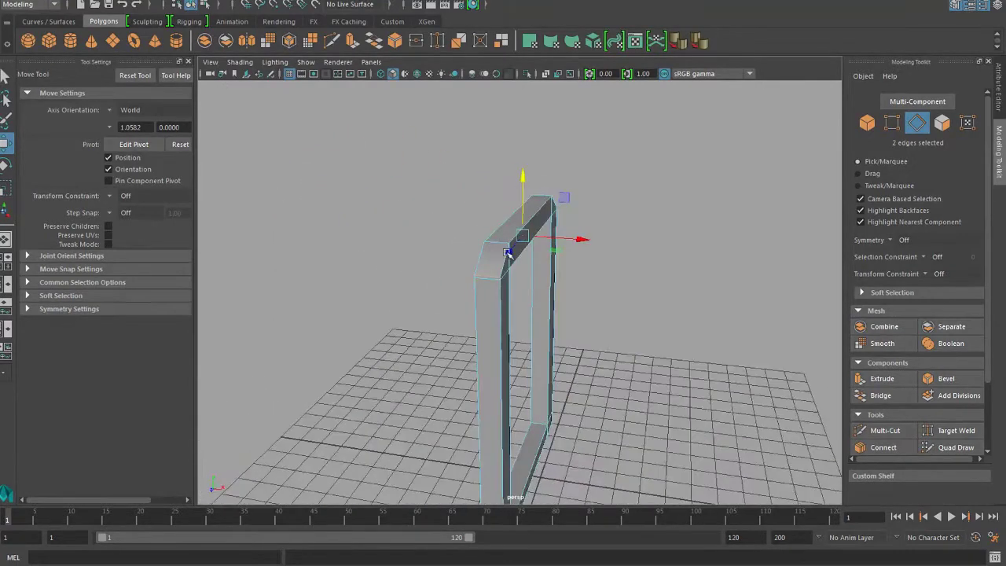
click(885, 430)
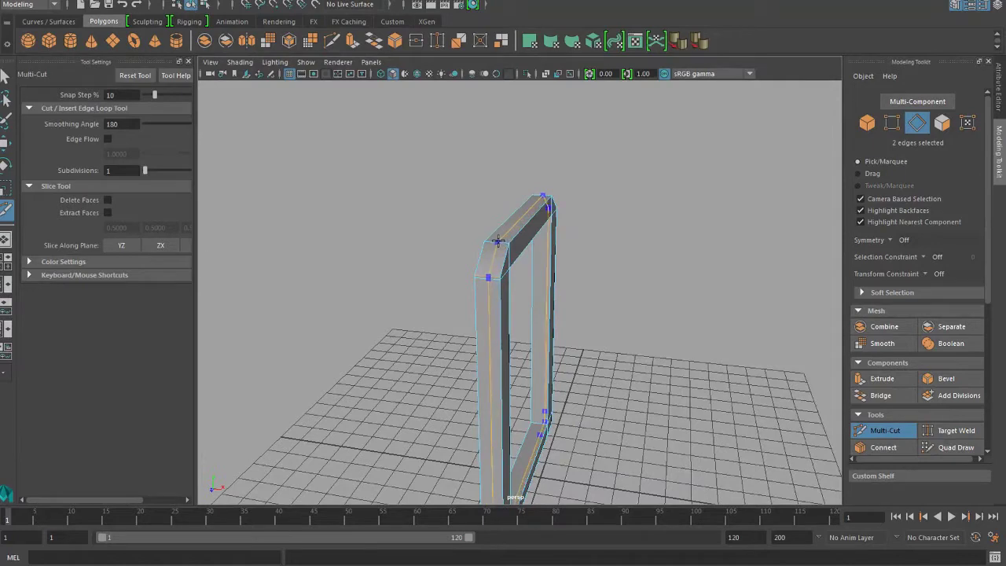
ctrl+click(499, 242)
- Insert edge loops across the left post near its upper and lower corners, and one lengthwise along the post
alt+drag(510, 252, 547, 283)
alt+middle_drag(548, 283, 505, 211)
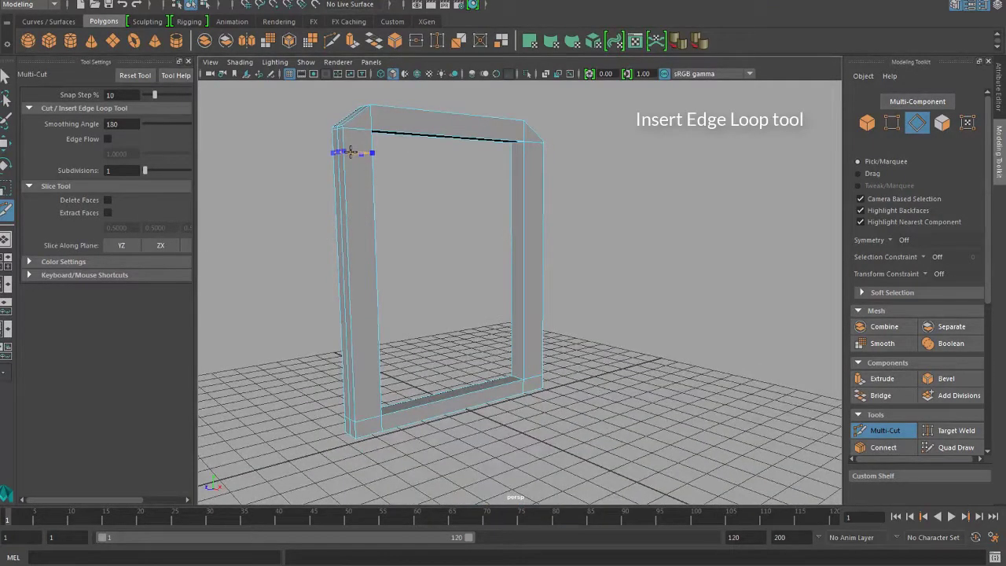
ctrl+click(362, 393)
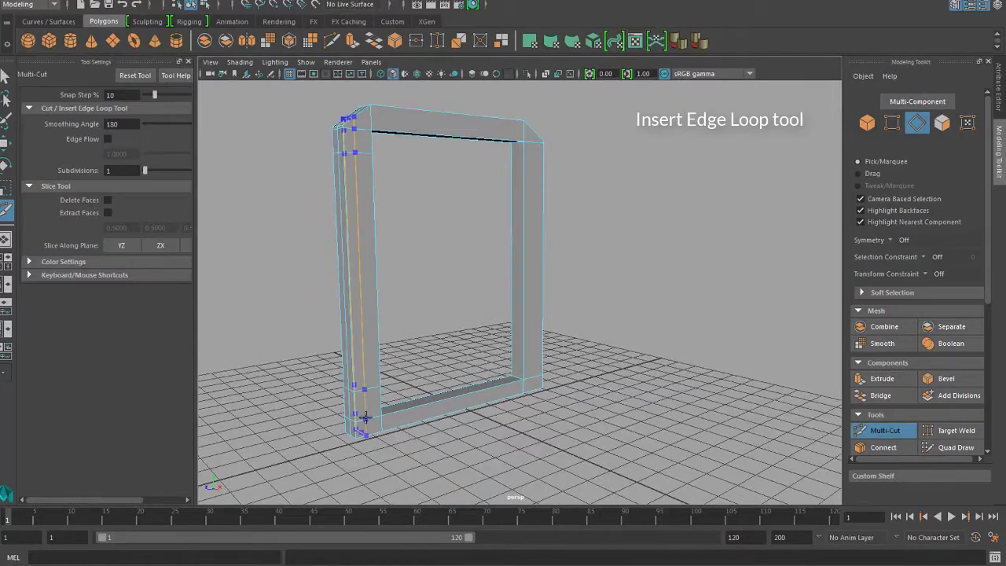
ctrl+click(369, 417)
- Insert edge loops near the right post's corners and along its length, and one lengthwise through the bottom rail
alt+drag(677, 336, 614, 346)
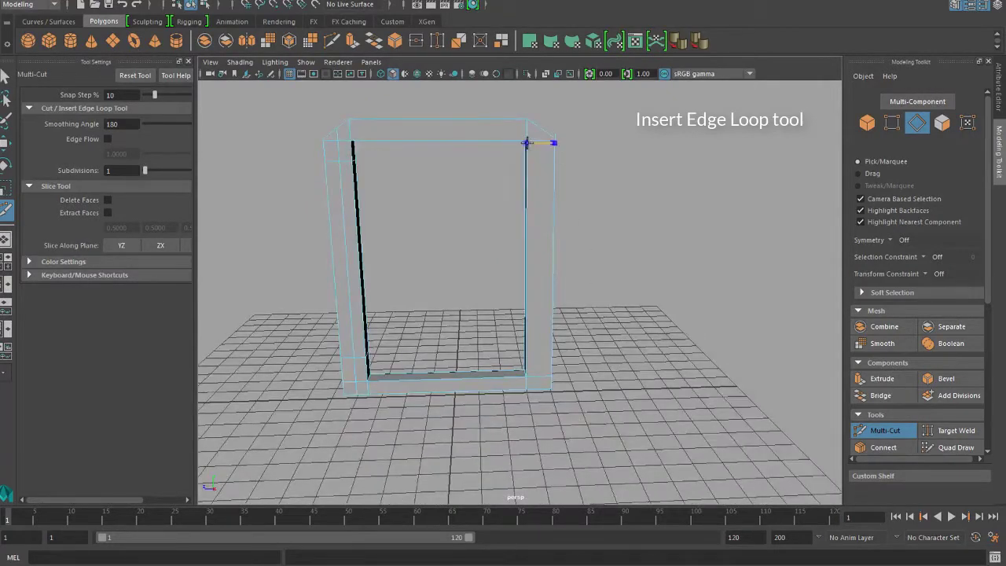
ctrl+click(538, 162)
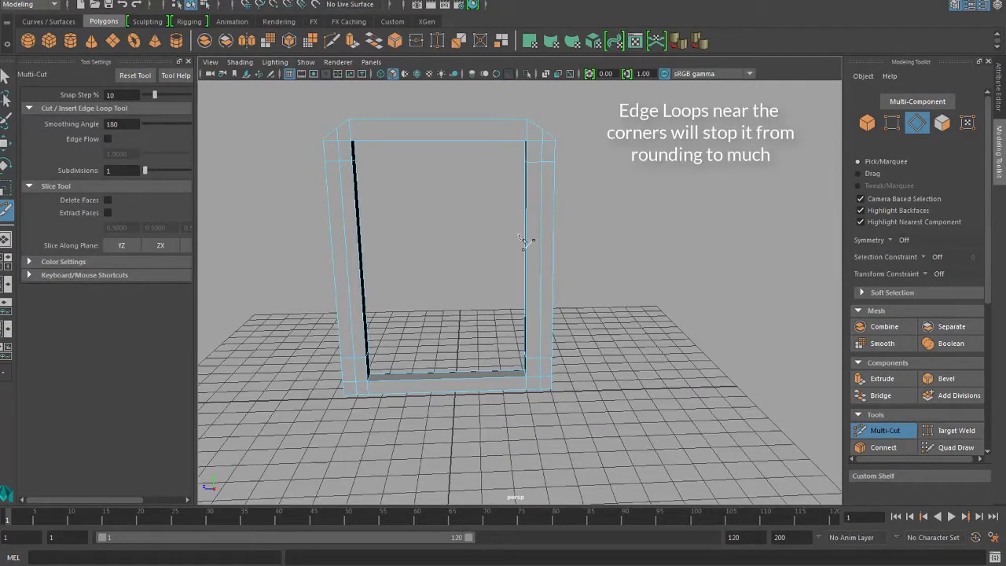
ctrl+click(359, 388)
alt+drag(545, 318, 571, 292)
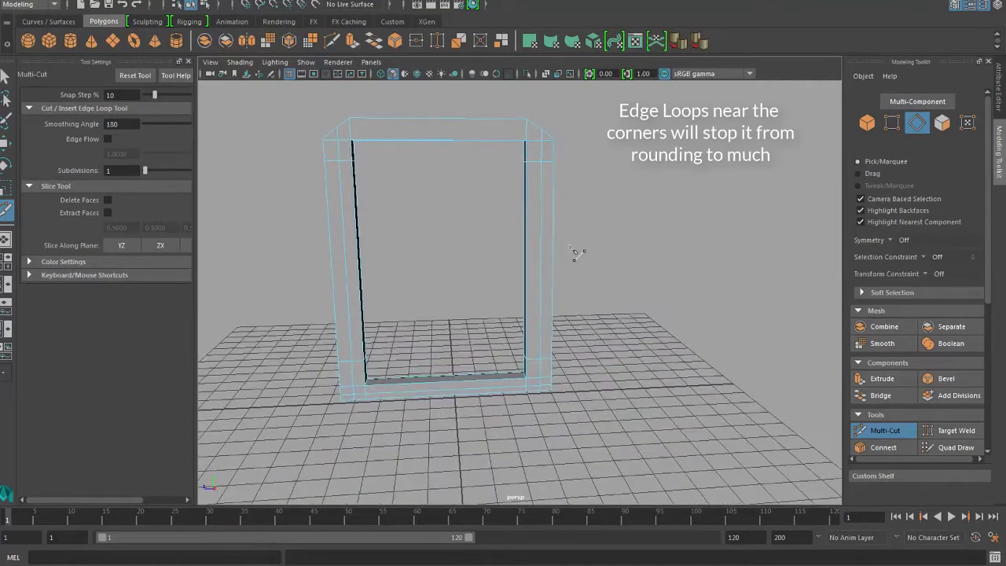
- Try smoothing the whole window frame object with 1 division
click(620, 229)
click(5, 77)
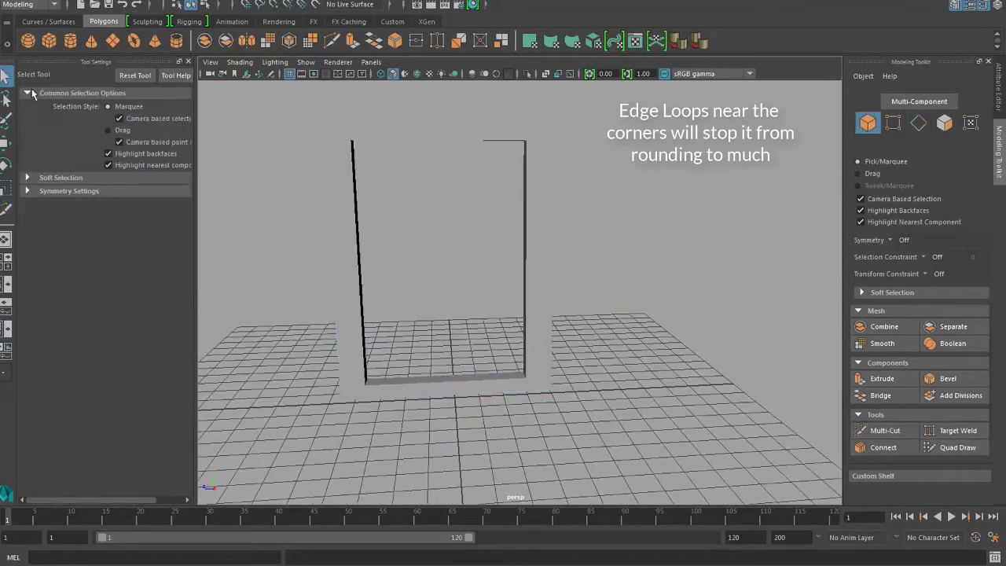
click(352, 182)
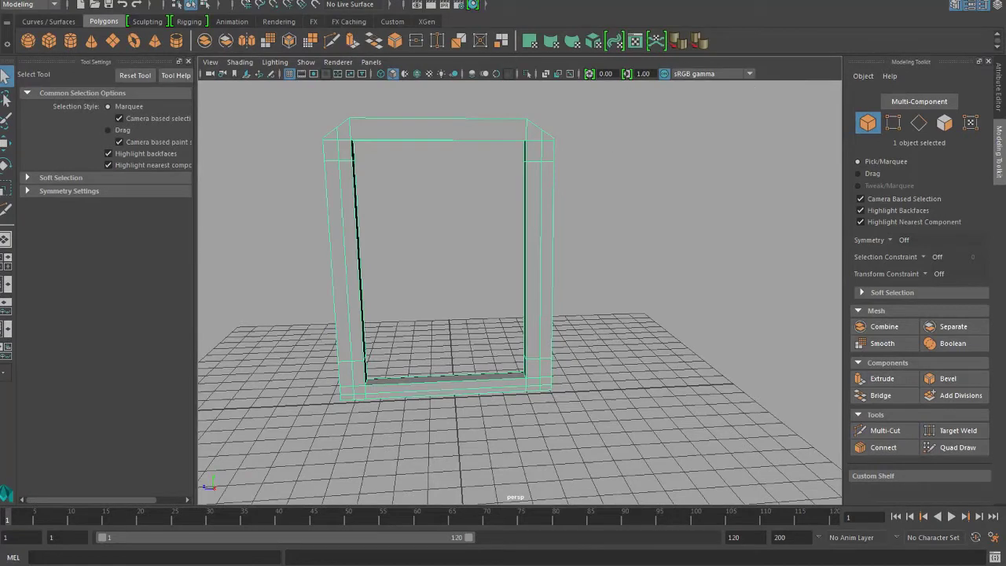
click(208, 0)
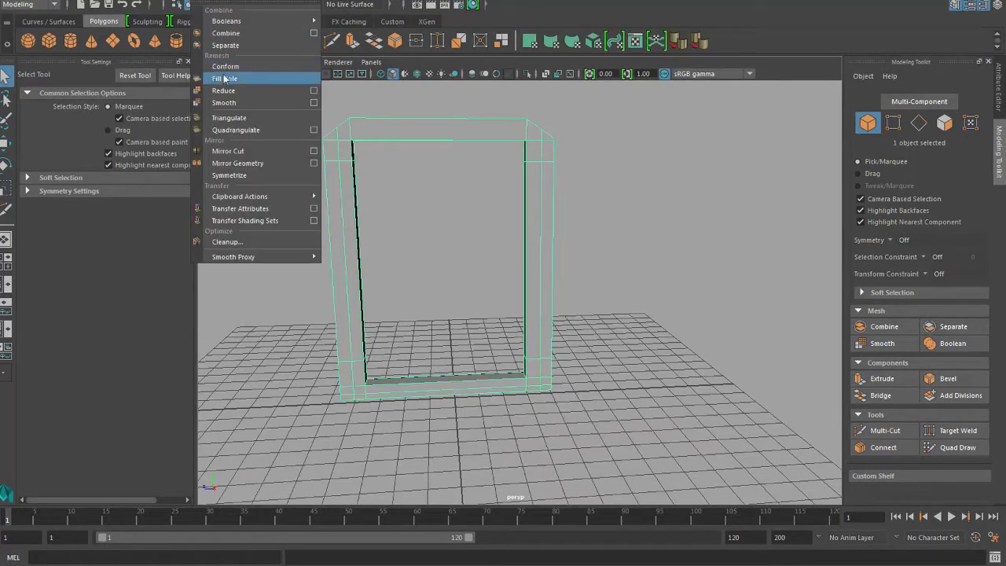
click(225, 102)
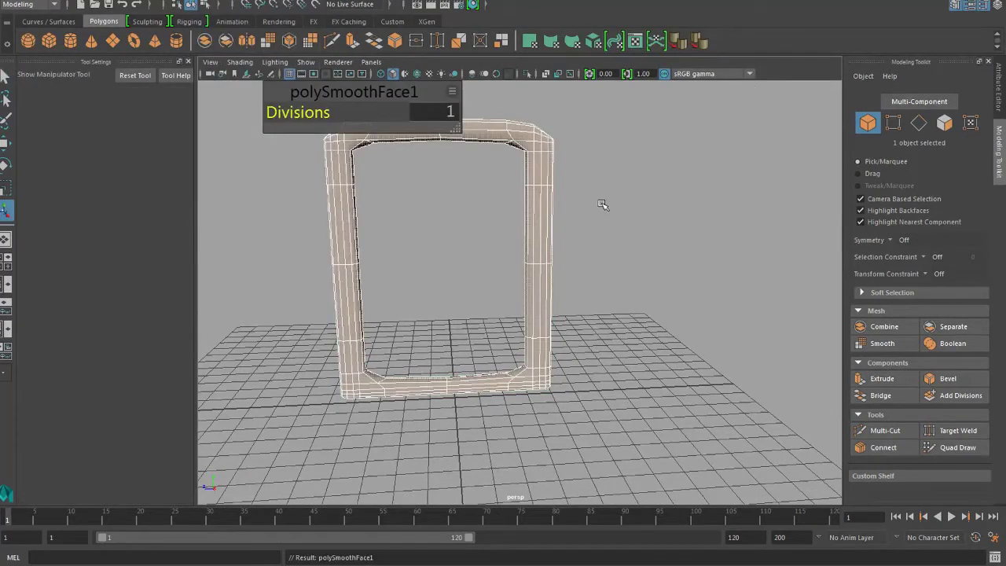
alt+drag(602, 205, 598, 232)
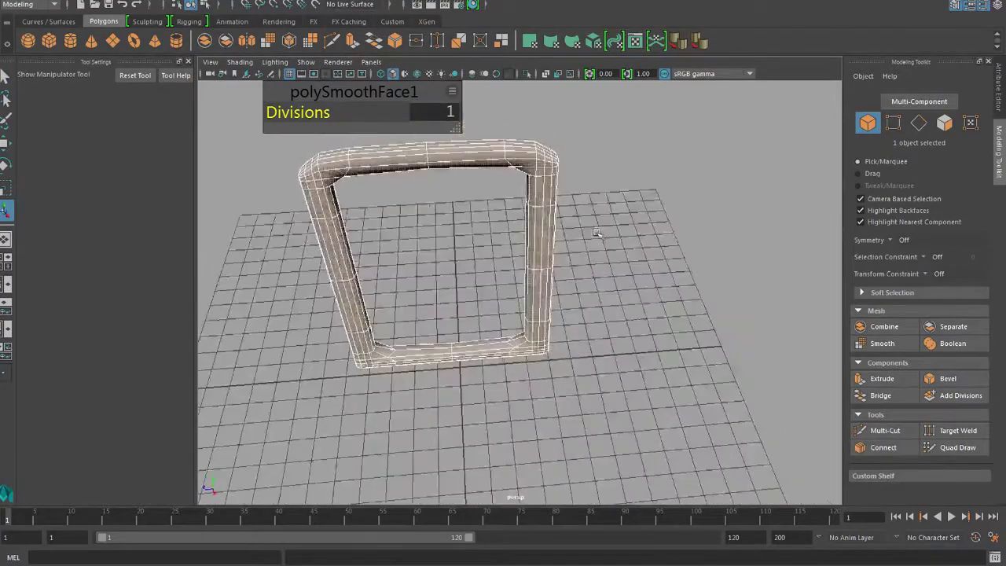
key(ctrl+z)
- Insert edge loops across the top and bottom rails close to the left and right inner corners
scroll(595, 238, up, 4)
key(f)
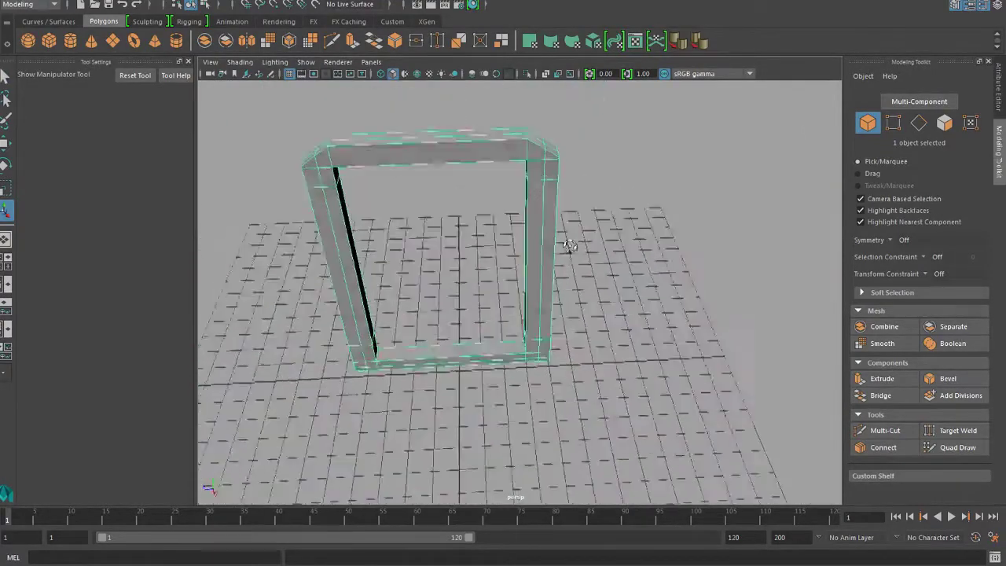
click(886, 431)
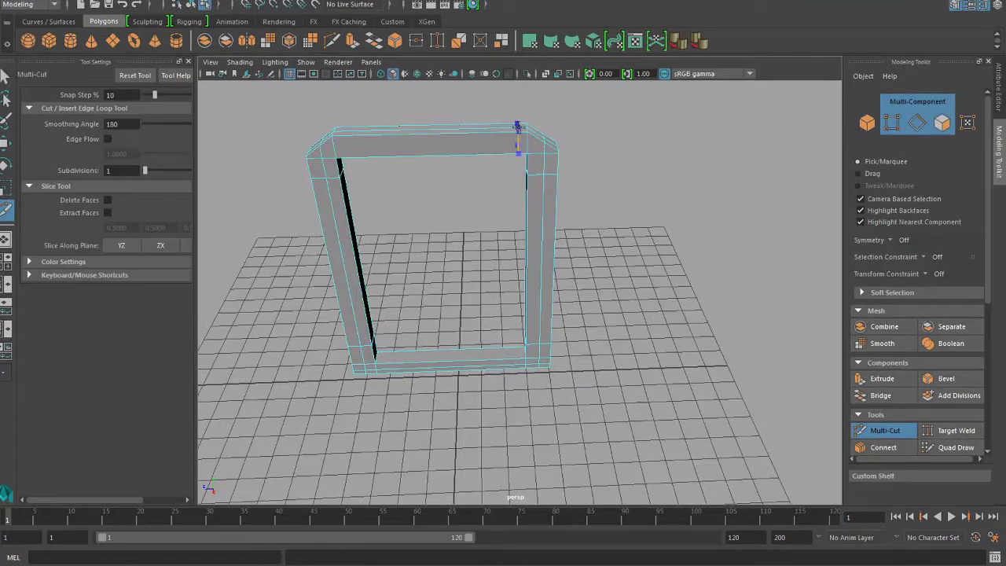
ctrl+click(516, 138)
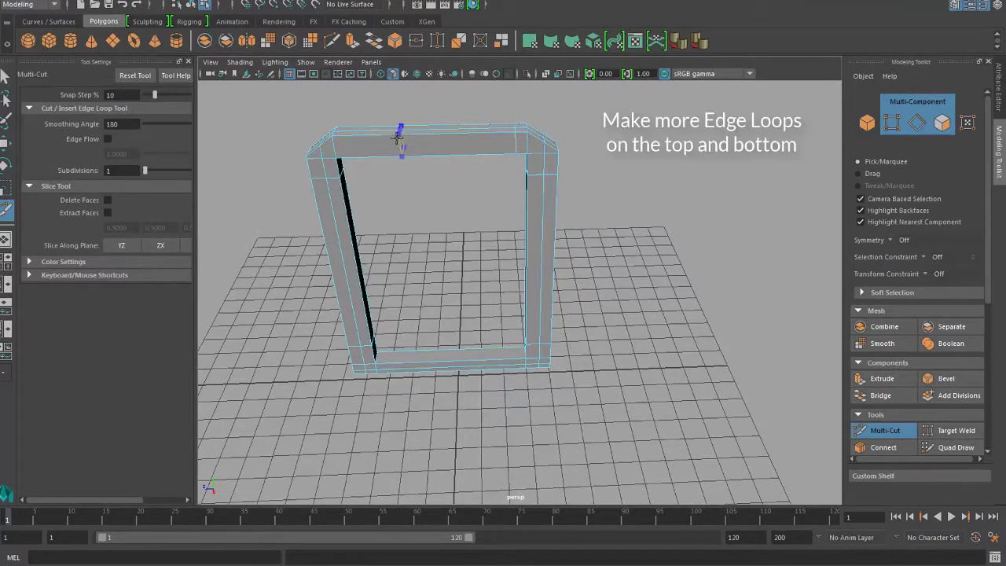
ctrl+click(341, 138)
ctrl+click(517, 360)
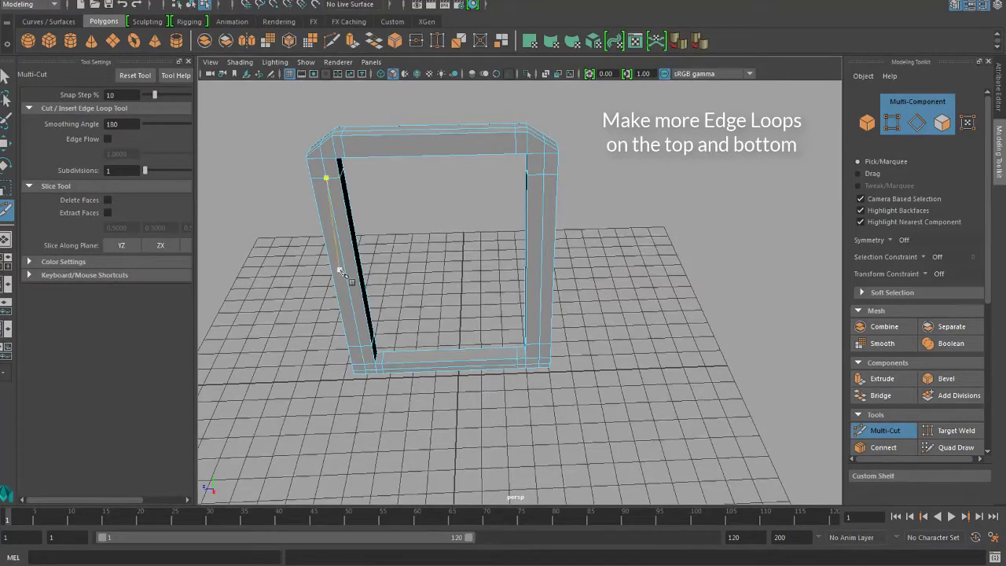
- Return to object mode, select the whole window frame and smooth it
alt+drag(289, 283, 281, 261)
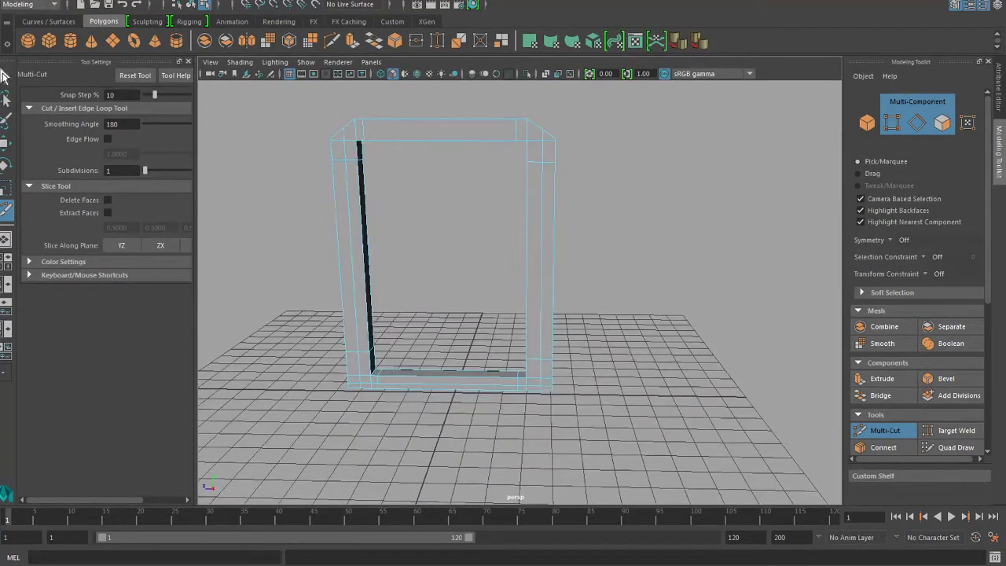
click(5, 76)
right_drag(359, 179, 375, 163)
click(366, 186)
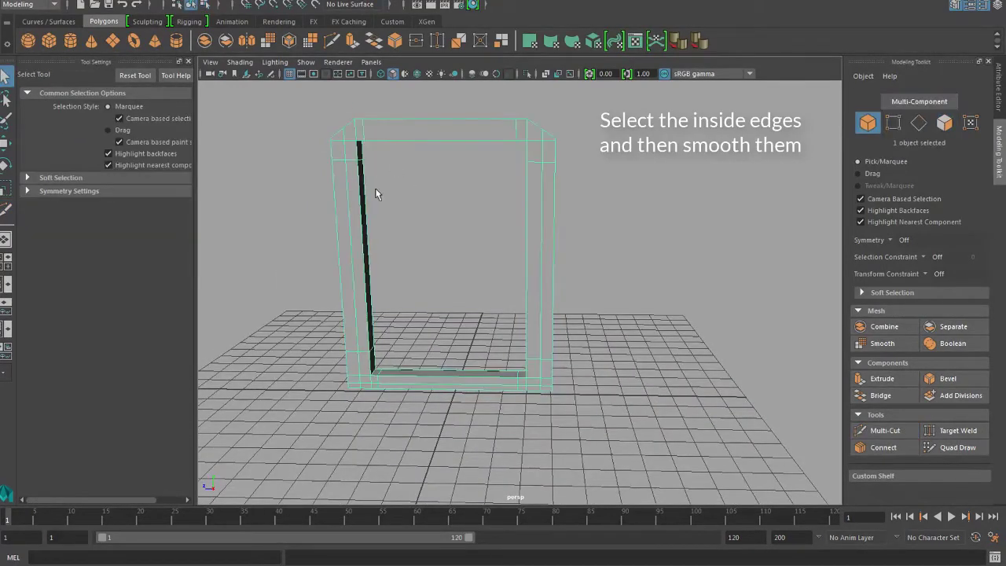
click(881, 343)
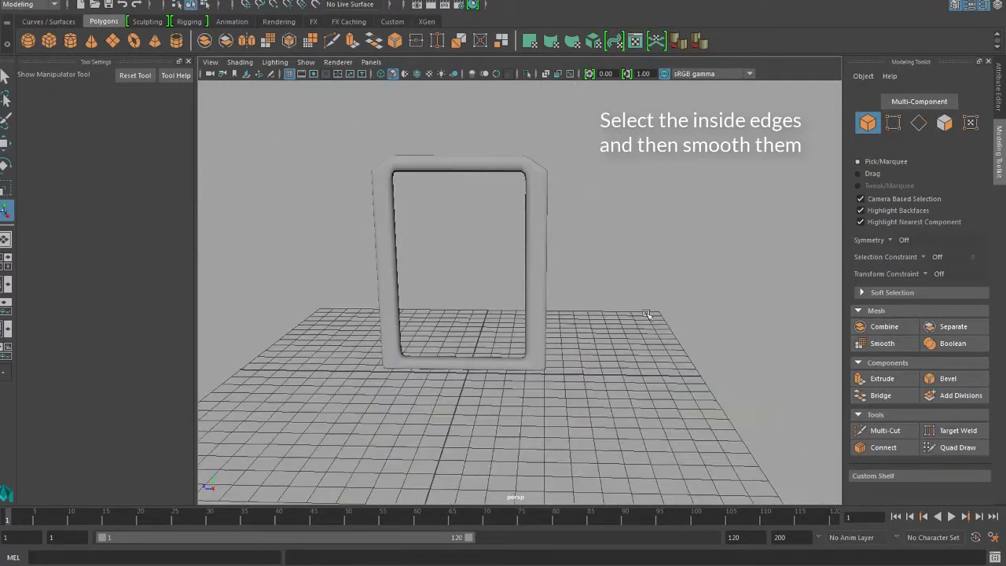
mouse_move(684, 268)
alt+mouse_down()
mouse_move(844, 303)
mouse_move(672, 302)
mouse_move(684, 302)
alt+mouse_up()
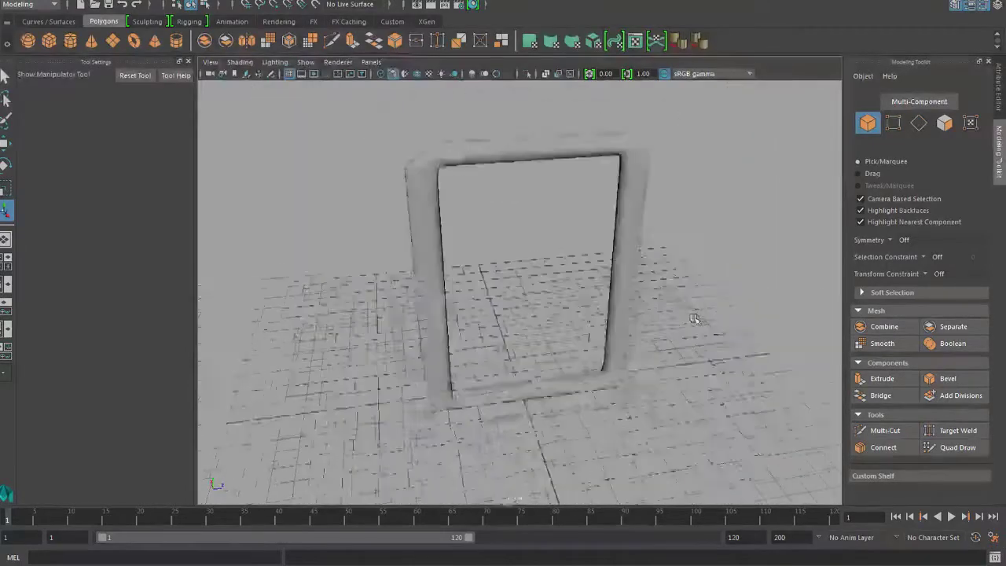
alt+drag(681, 305, 666, 317)
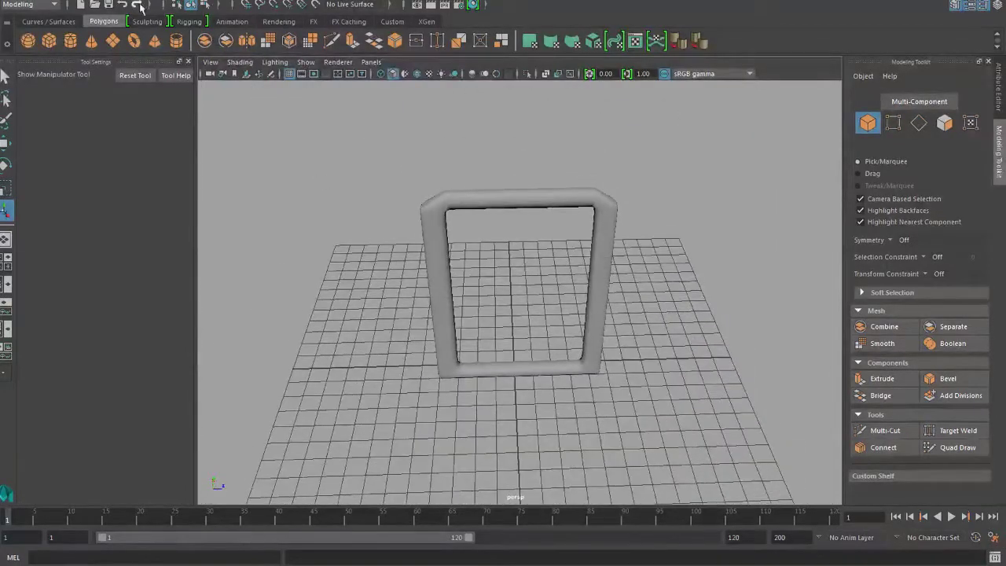
- Create a tall polygon cube as the window pane, about as wide and high as the frame opening
click(49, 42)
alt+drag(626, 352, 567, 373)
scroll(605, 376, up, 5)
drag(377, 326, 610, 333)
drag(541, 426, 538, 103)
- Move the pane into the frame opening and scale down its thickness so it sits within the frame's depth
scroll(553, 121, down, 6)
alt+drag(555, 225, 503, 178)
key(w)
alt+drag(503, 178, 389, 212)
key(r)
alt+middle_drag(580, 211, 531, 217)
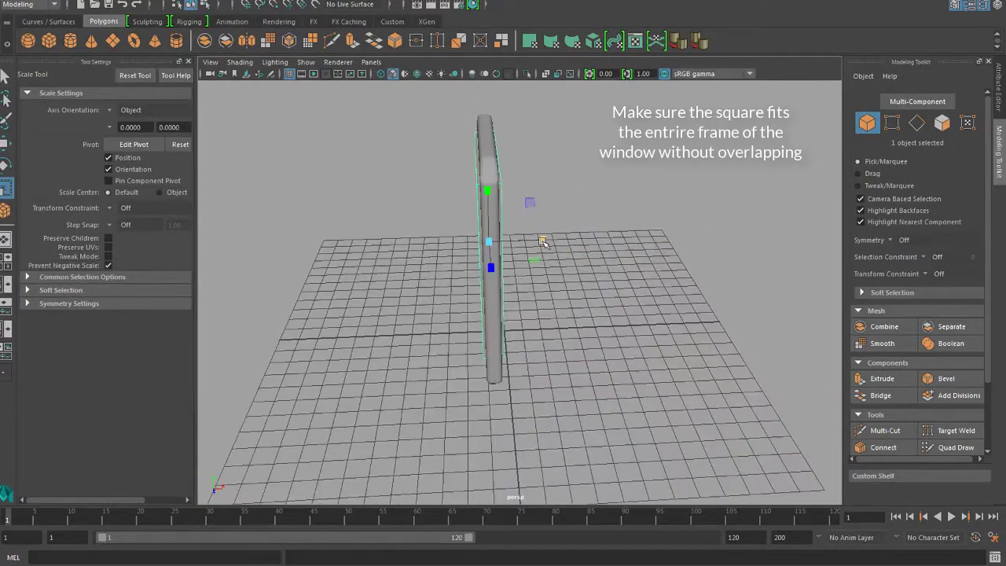
drag(543, 241, 529, 242)
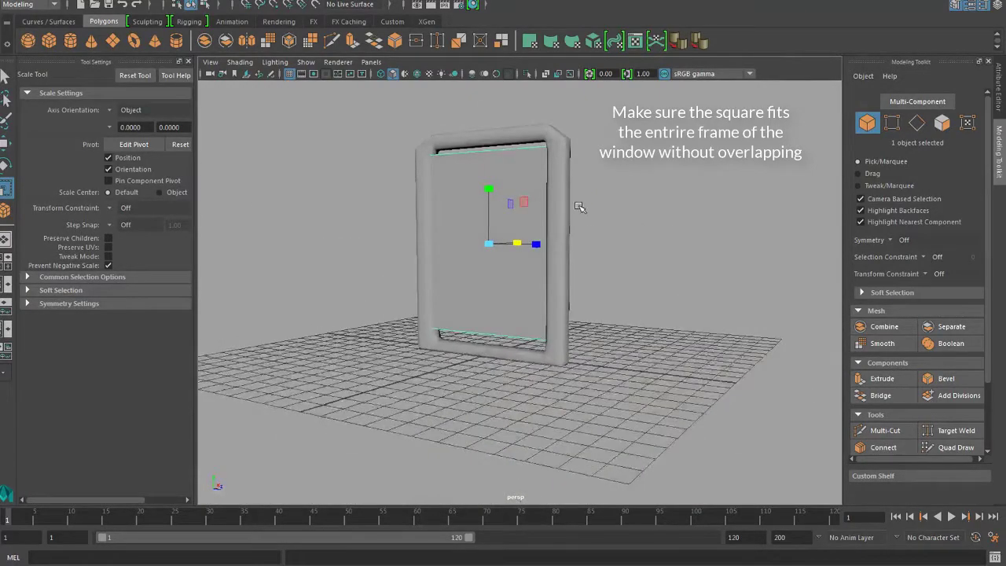
- Scale the pane vertically until it fills the frame opening from the bottom rail to the top rail
alt+drag(582, 207, 488, 265)
alt+drag(464, 267, 722, 217)
drag(555, 210, 556, 210)
alt+drag(409, 204, 380, 211)
scroll(411, 224, up, 4)
scroll(382, 210, down, 3)
alt+middle_drag(376, 189, 353, 208)
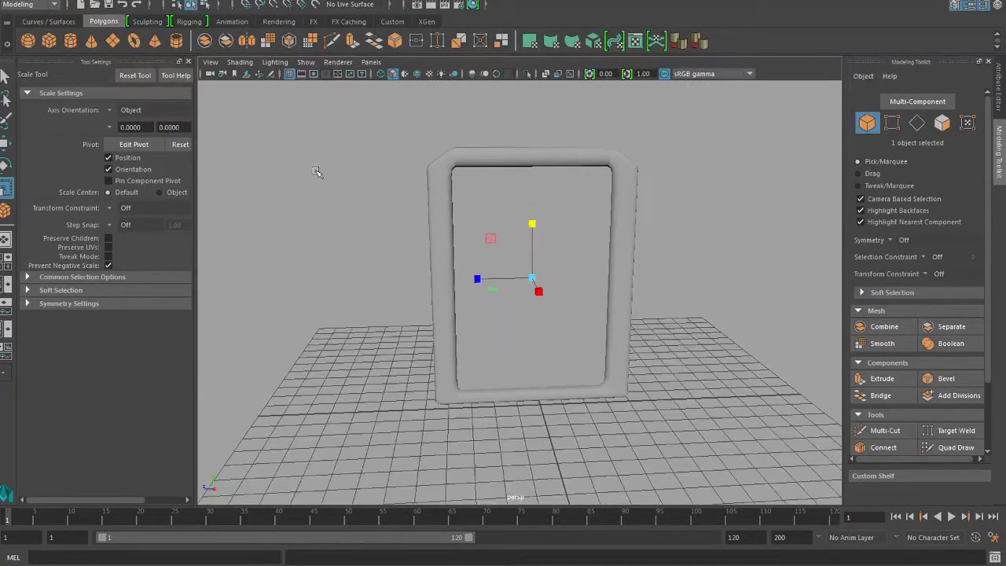
- Create a long, narrow polygon cube on the grid in front of the window and adjust its height
click(49, 41)
alt+drag(408, 275, 409, 326)
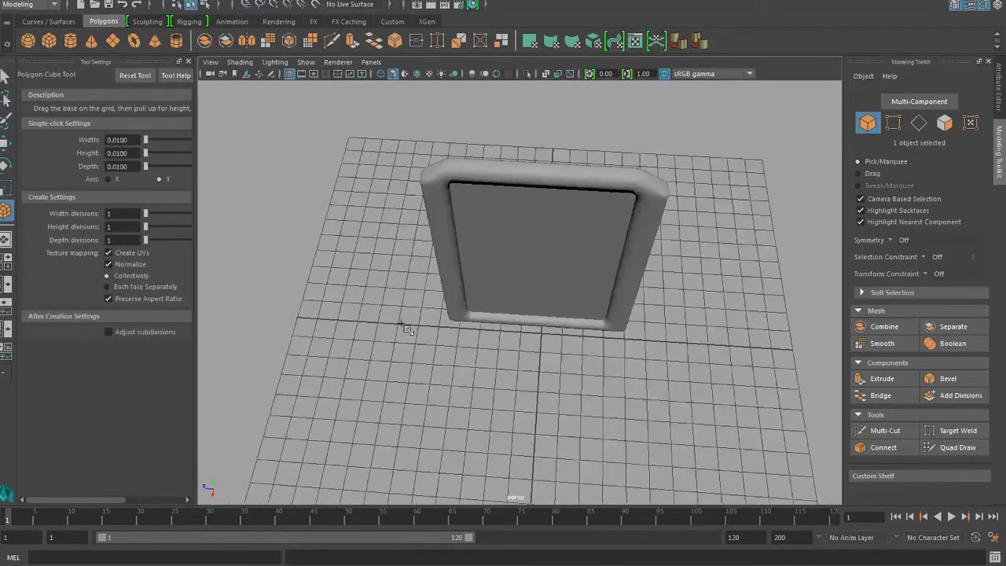
alt+middle_drag(495, 314, 499, 218)
drag(519, 285, 519, 469)
alt+drag(563, 446, 478, 398)
drag(464, 360, 460, 351)
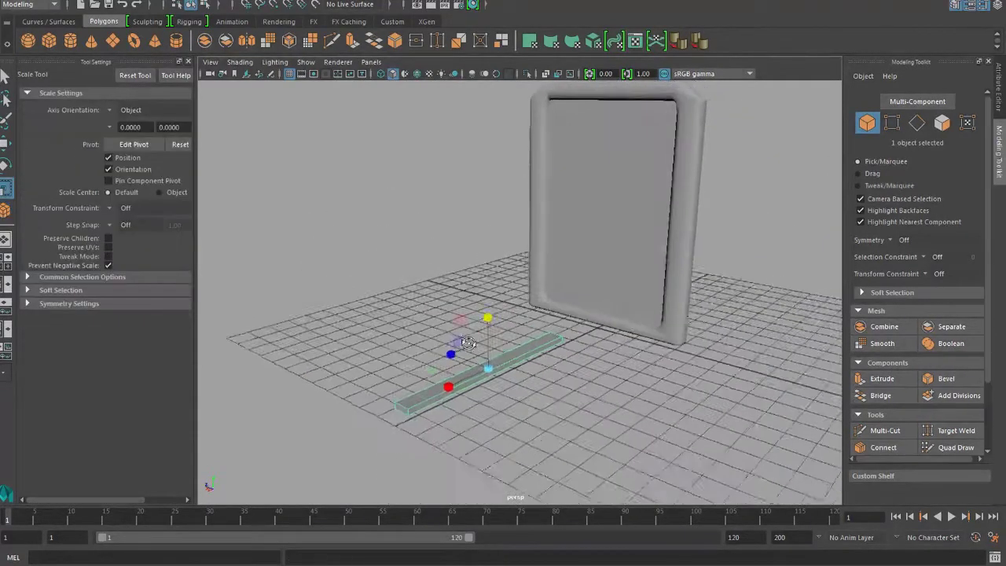
- Rotate the narrow bar 90 degrees so that it stands upright
alt+drag(469, 343, 633, 258)
click(6, 166)
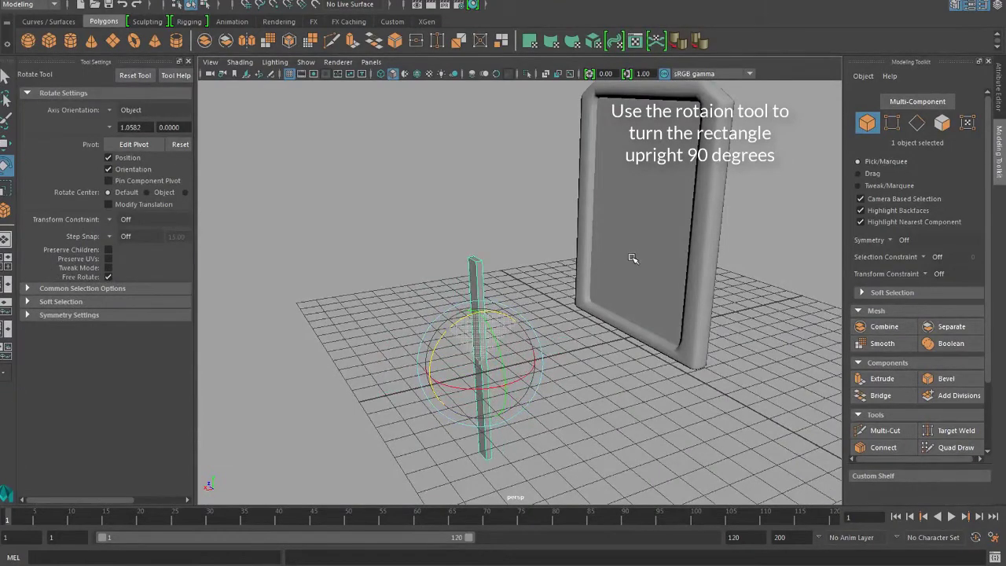
alt+drag(627, 324, 572, 343)
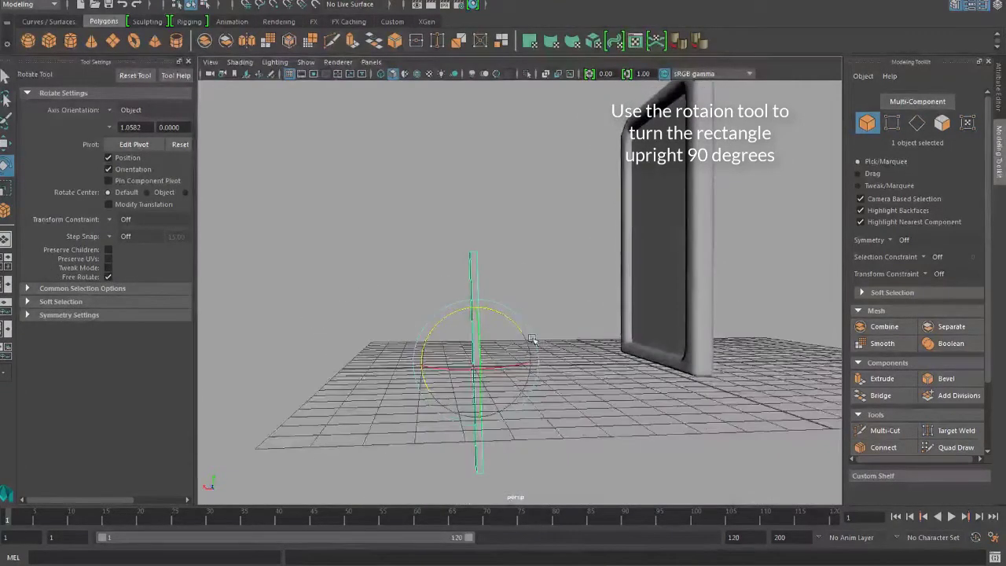
drag(518, 325, 516, 324)
- Move the upright bar into the middle of the frame opening and lengthen it until it reaches the top and bottom rails
click(7, 147)
alt+middle_drag(630, 187, 576, 211)
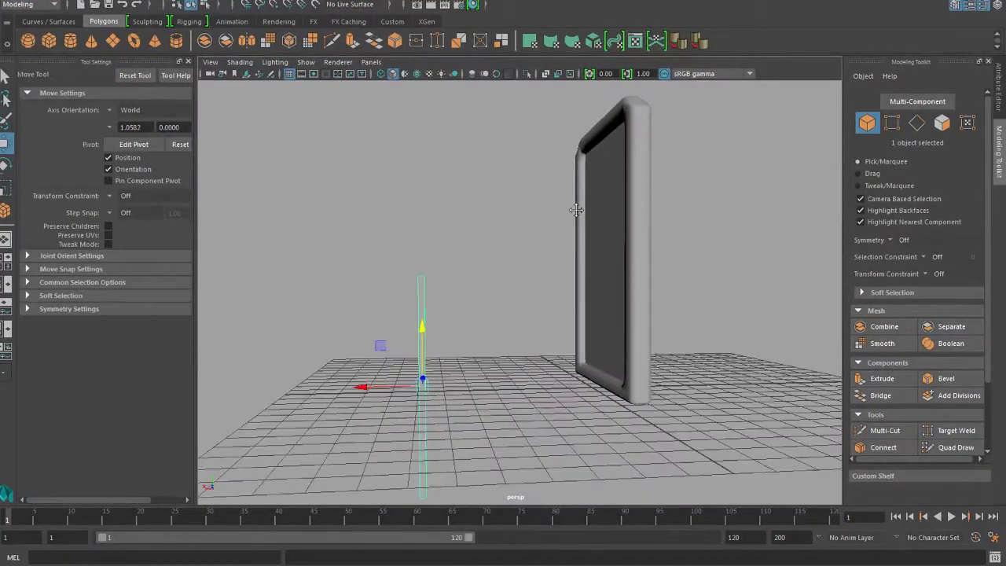
alt+middle_drag(544, 262, 520, 273)
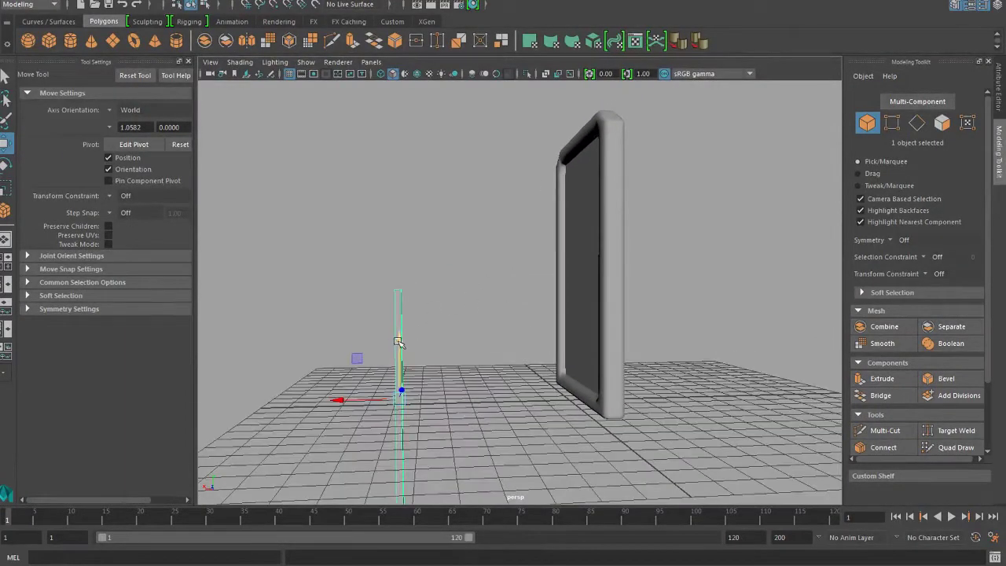
drag(399, 342, 399, 212)
drag(339, 266, 594, 281)
drag(468, 267, 444, 265)
click(5, 189)
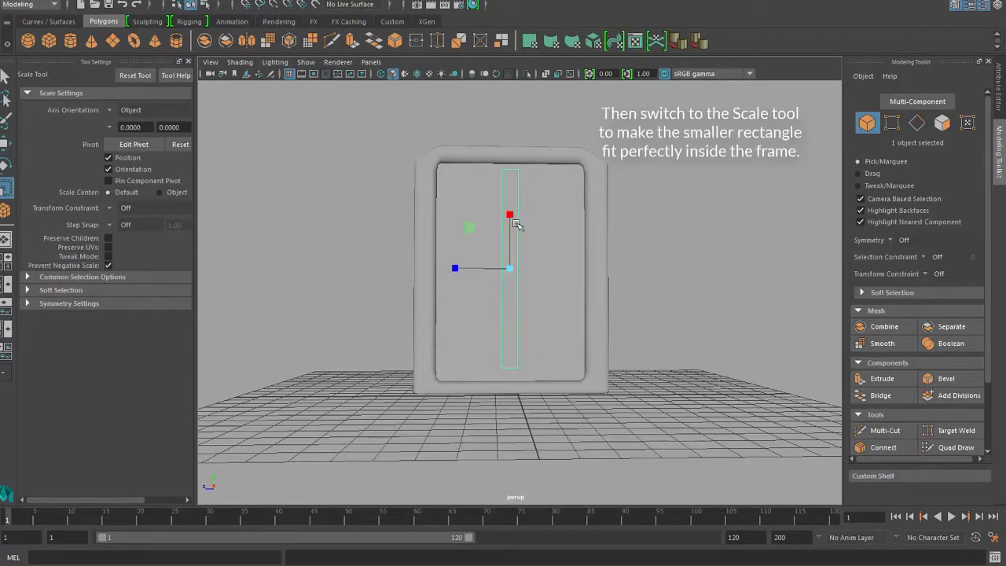
drag(510, 215, 509, 207)
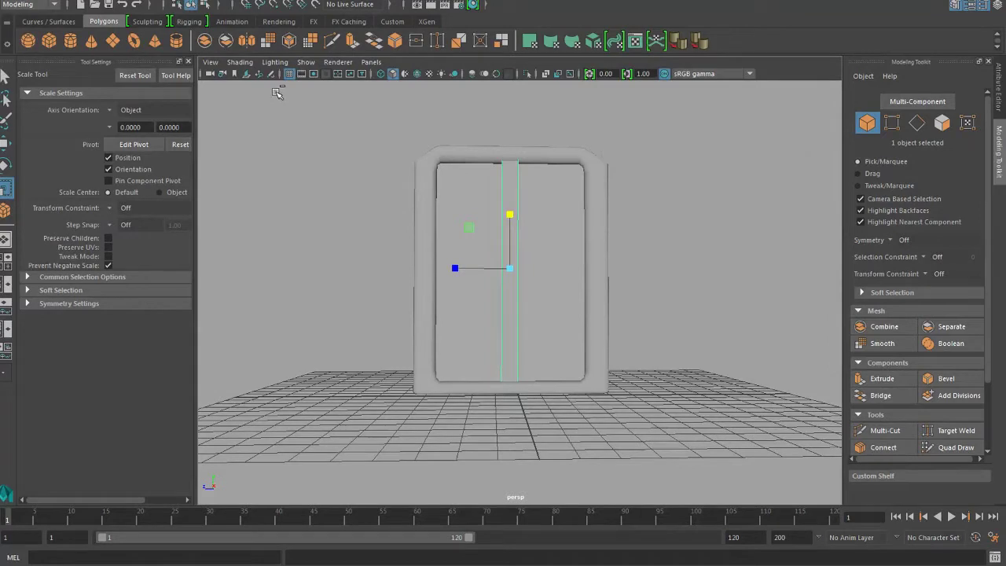
key(ctrl+d)
click(6, 165)
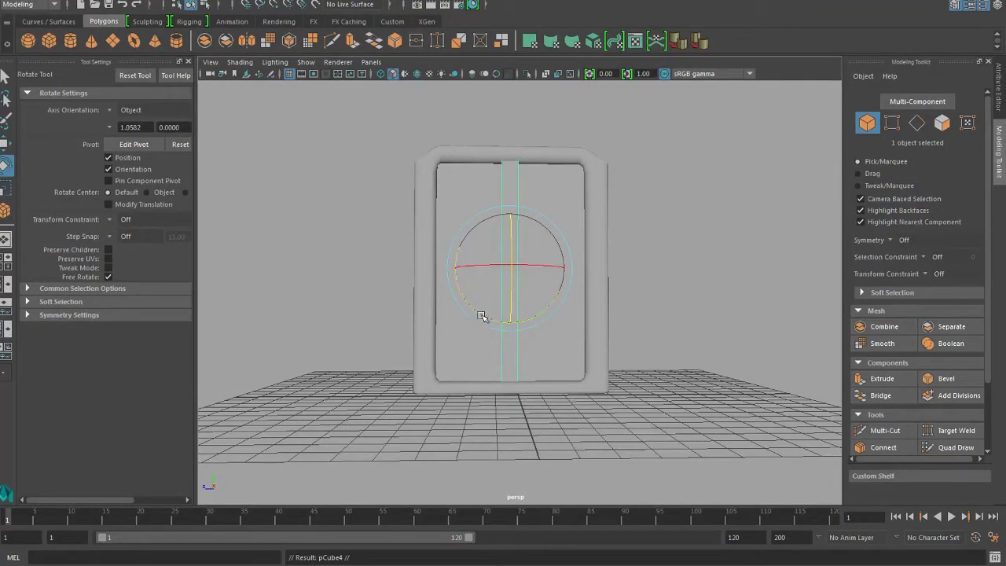
click(387, 234)
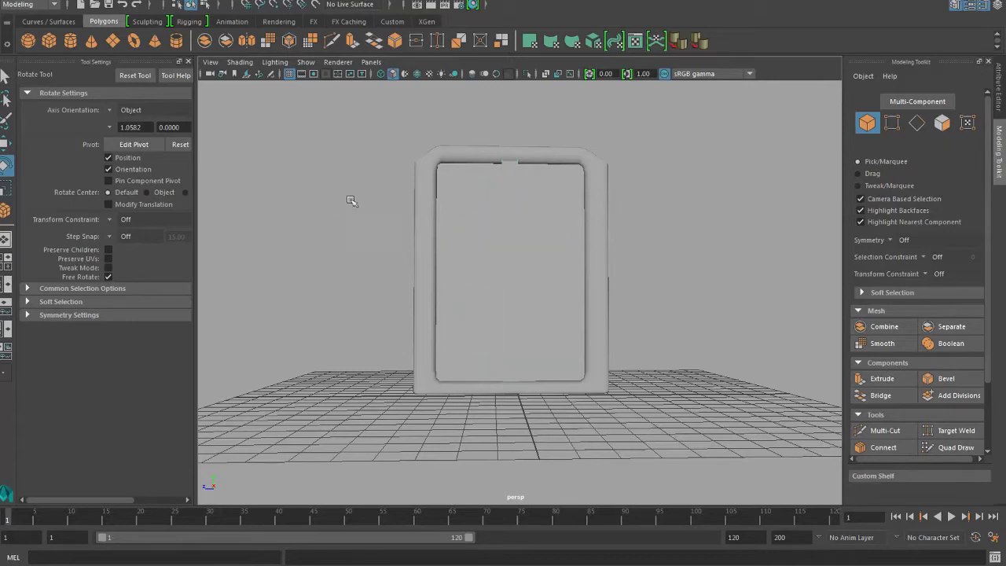
- Duplicate the upright bar and rotate the copy 90 degrees so the two bars form a plus sign
click(511, 165)
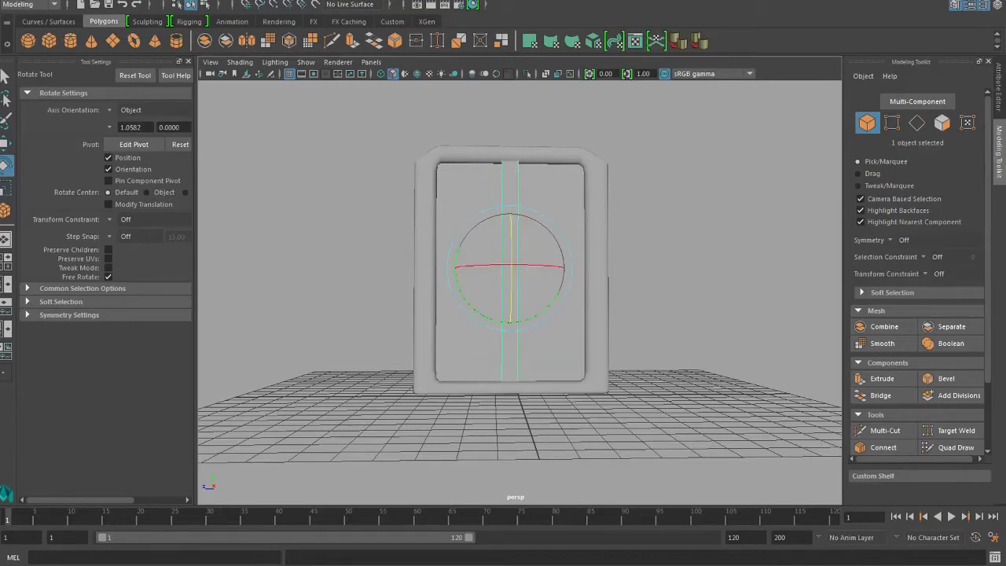
click(33, 0)
click(33, 0)
click(13, 0)
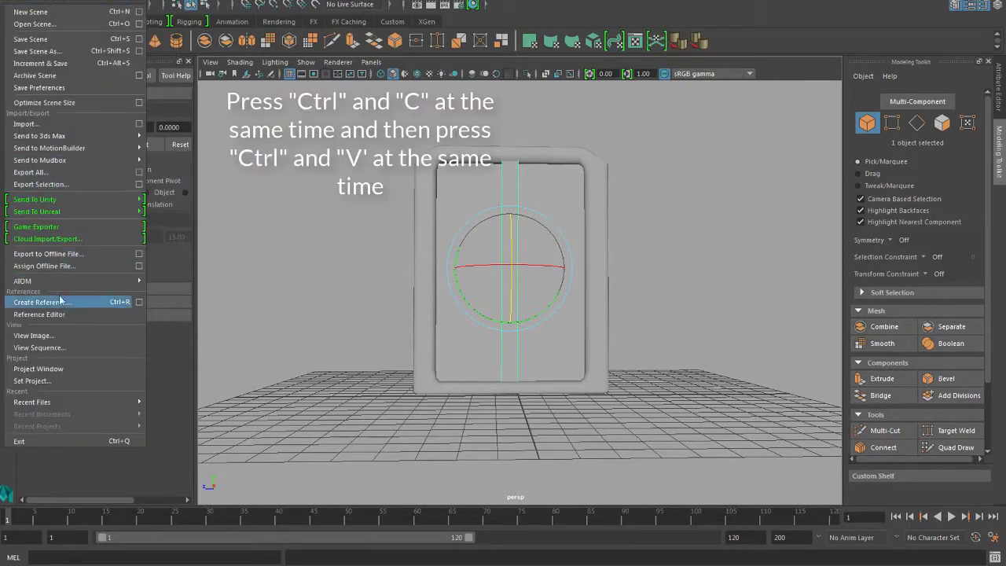
mouse_move(48, 0)
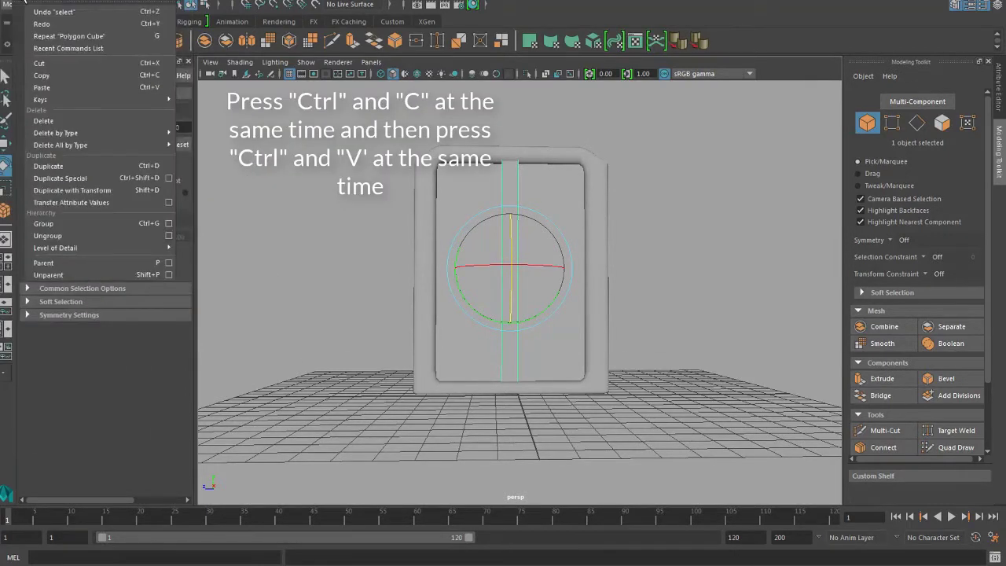
click(60, 165)
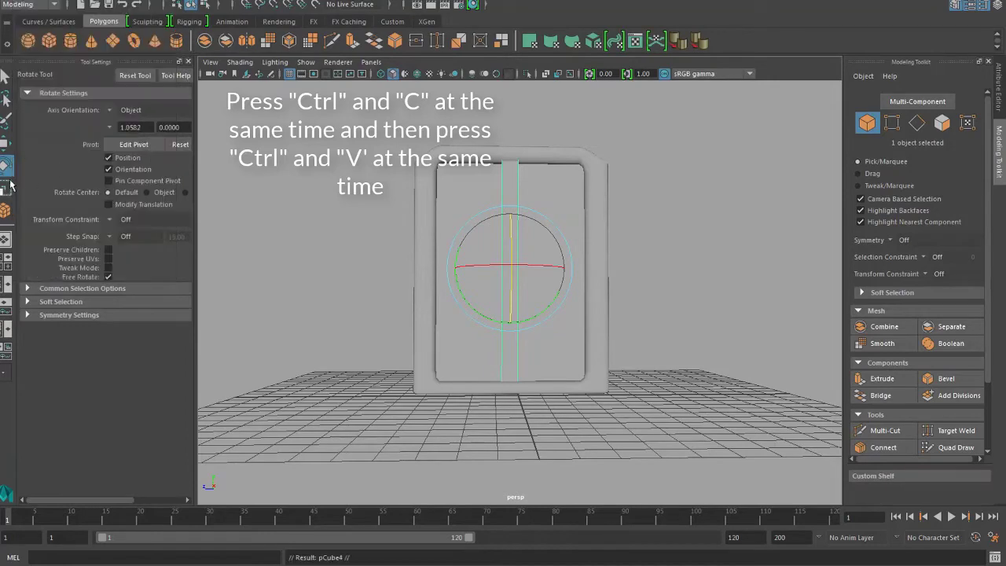
alt+drag(272, 150, 418, 191)
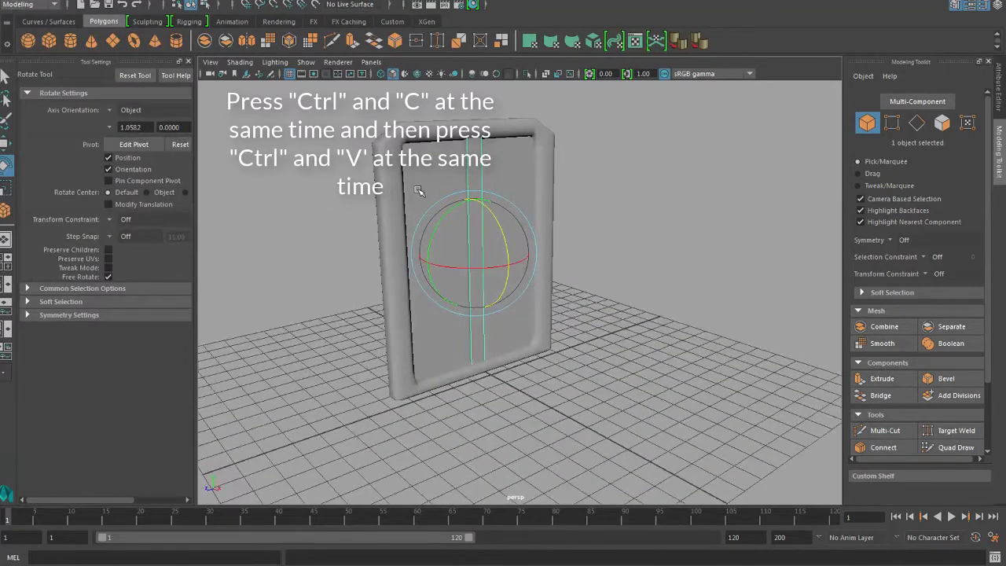
scroll(418, 192, up, 4)
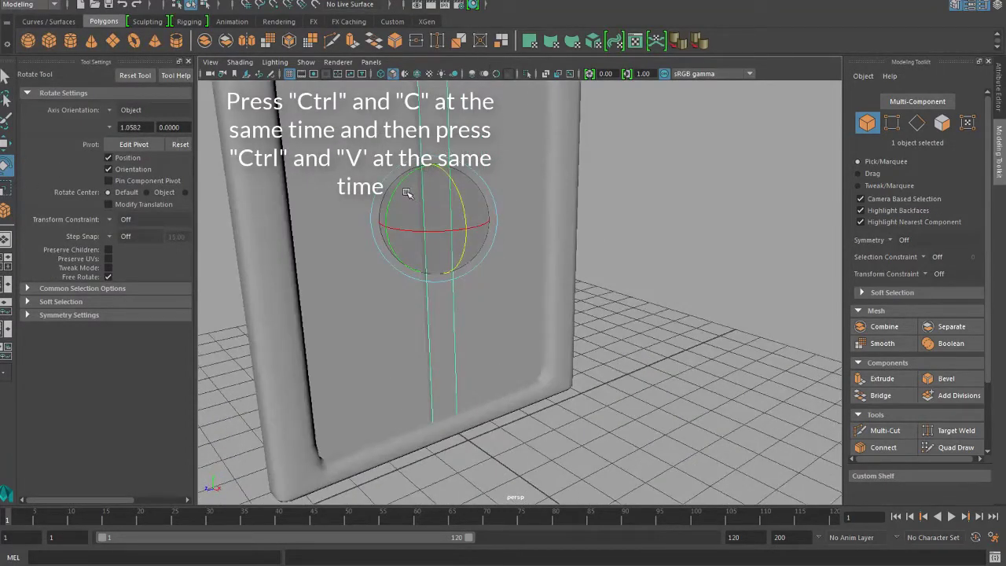
drag(397, 188, 477, 166)
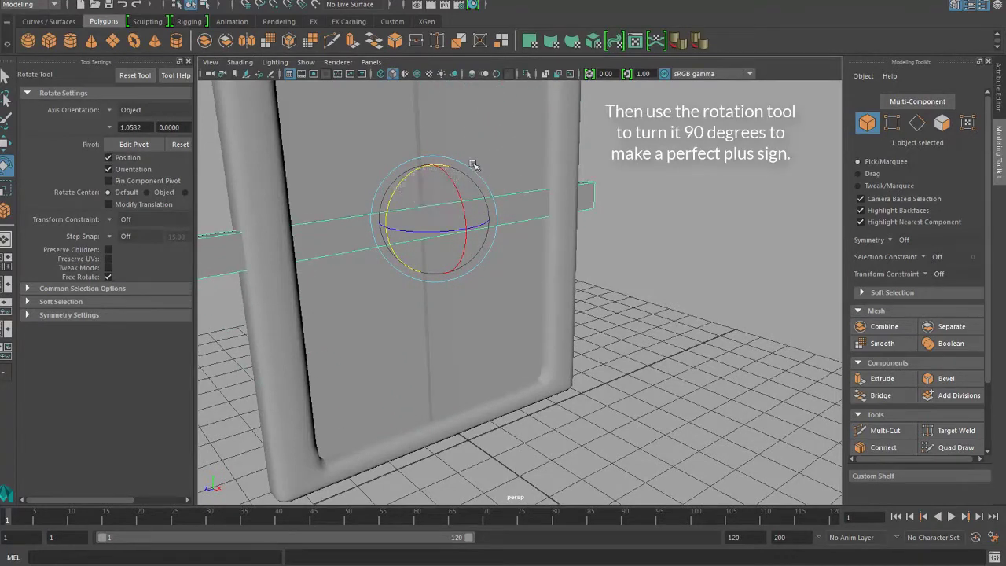
- Shorten the horizontal bar so that it fits exactly between the frame's two side rails
alt+right_drag(473, 165, 332, 177)
drag(408, 216, 308, 211)
key(ctrl+z)
click(2, 189)
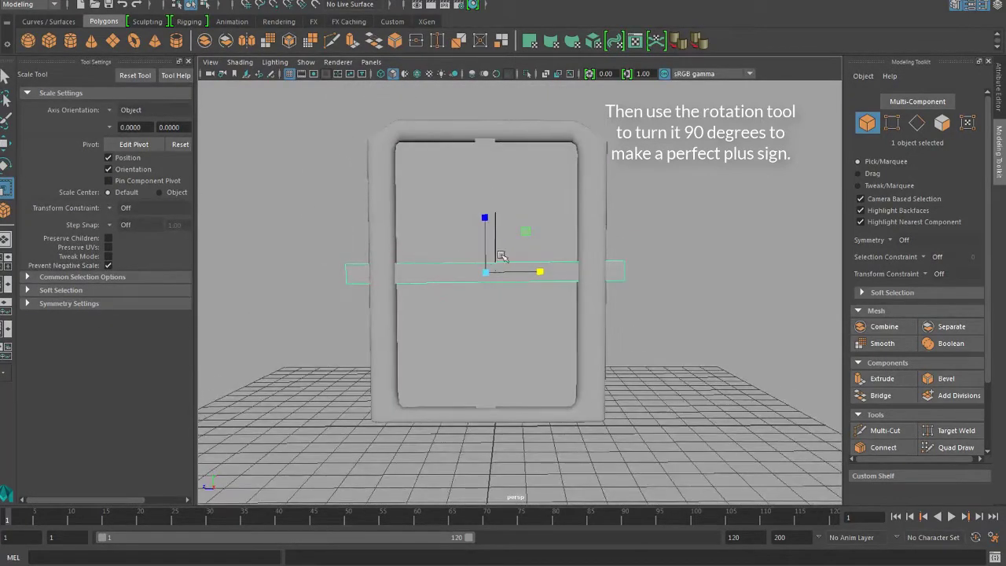
drag(541, 273, 533, 273)
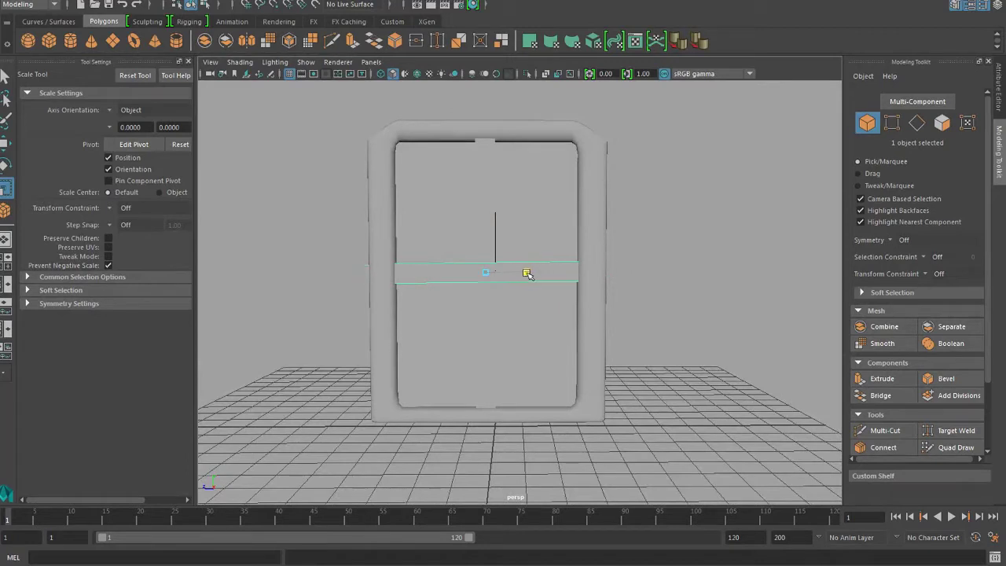
alt+drag(601, 213, 605, 229)
click(560, 194)
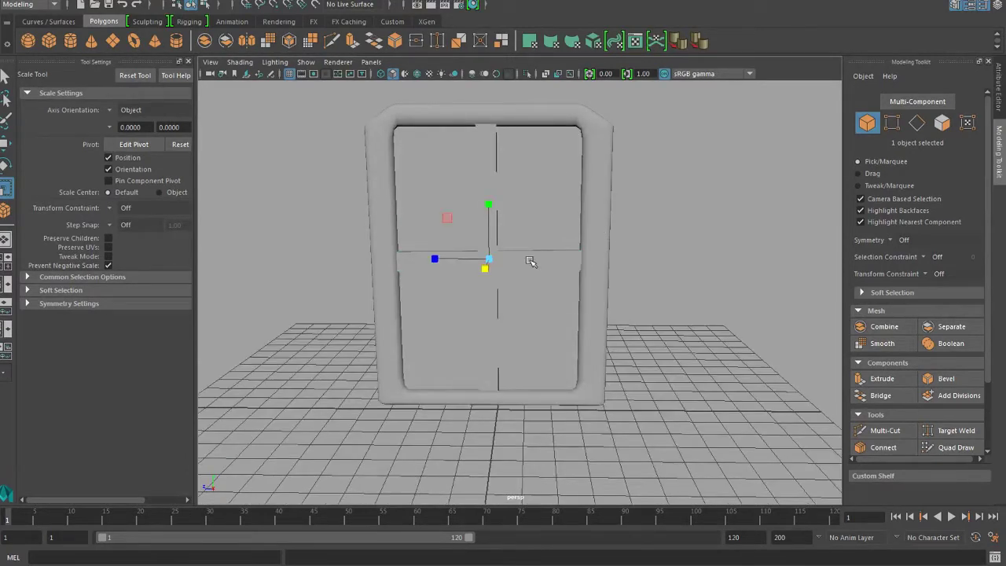
click(529, 267)
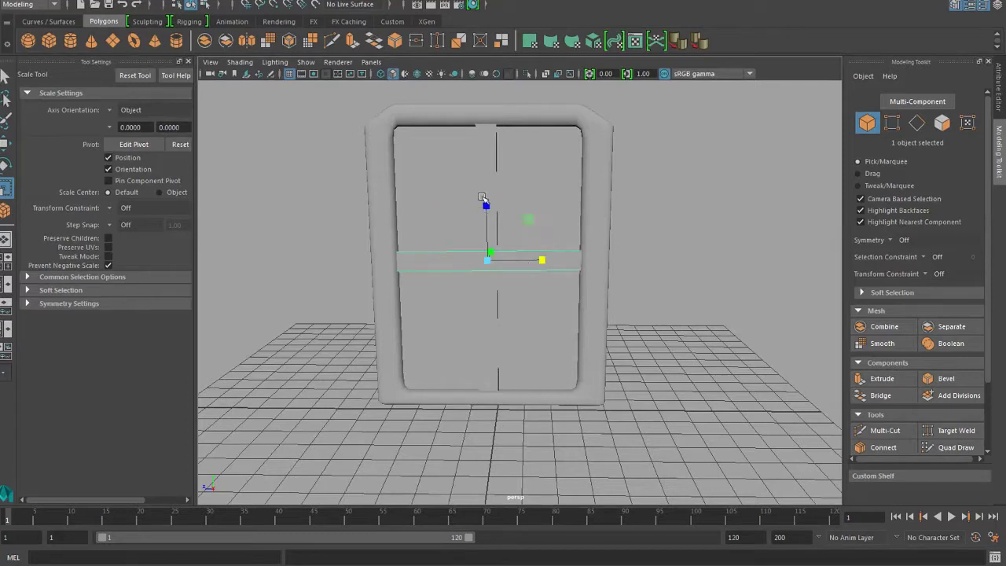
click(535, 179)
alt+middle_drag(629, 134, 636, 183)
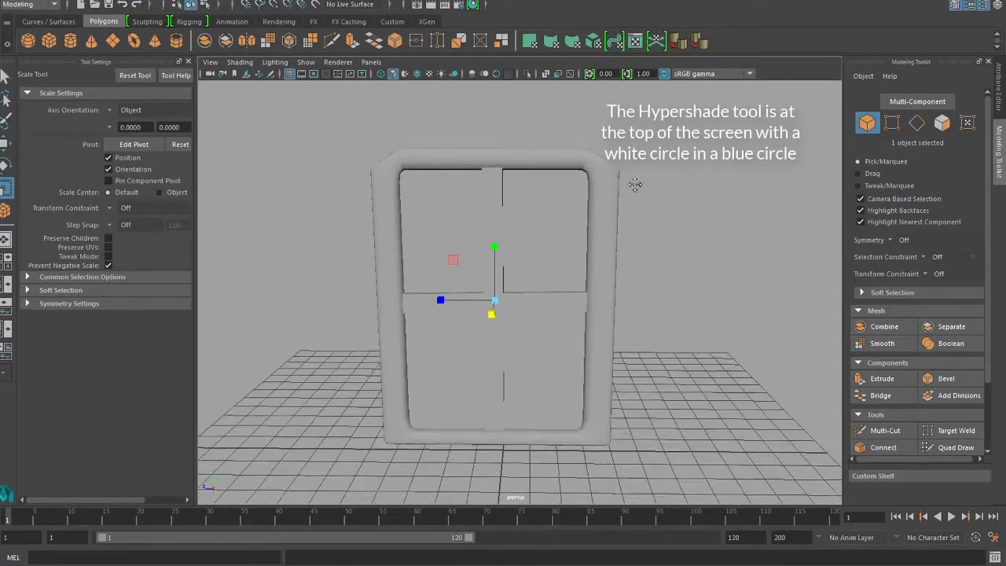
- Open the Hypershade and create a new Blinn material for the glass
click(474, 6)
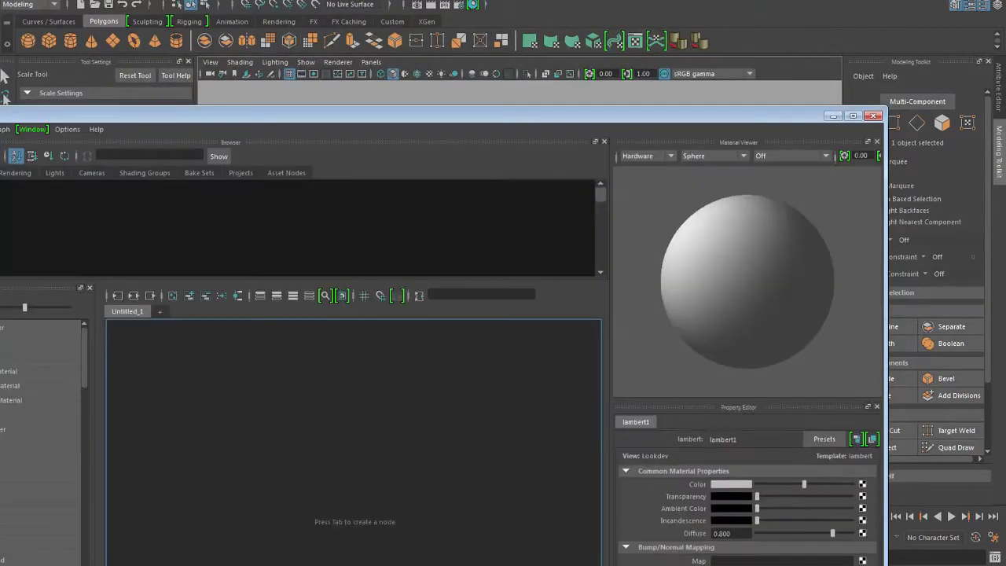
drag(354, 115, 598, 139)
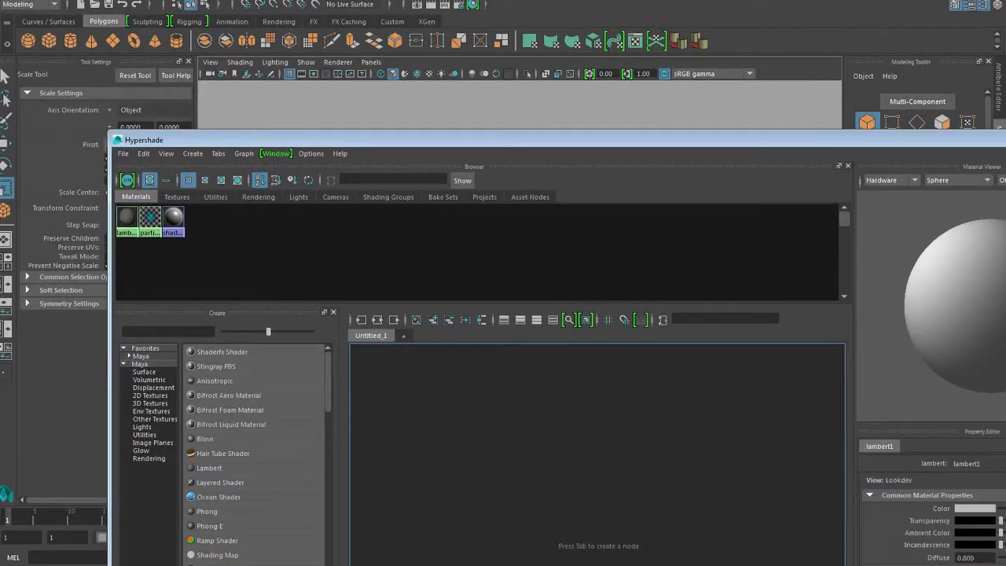
click(205, 439)
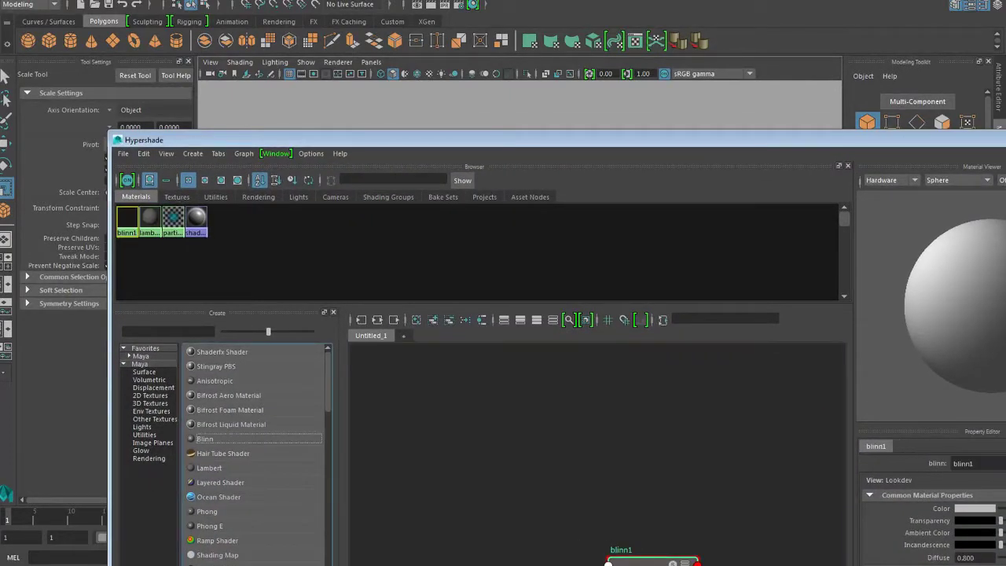
- Set the Blinn material's color to a pale, desaturated blue and raise its transparency to a little over half
drag(551, 140, 258, 15)
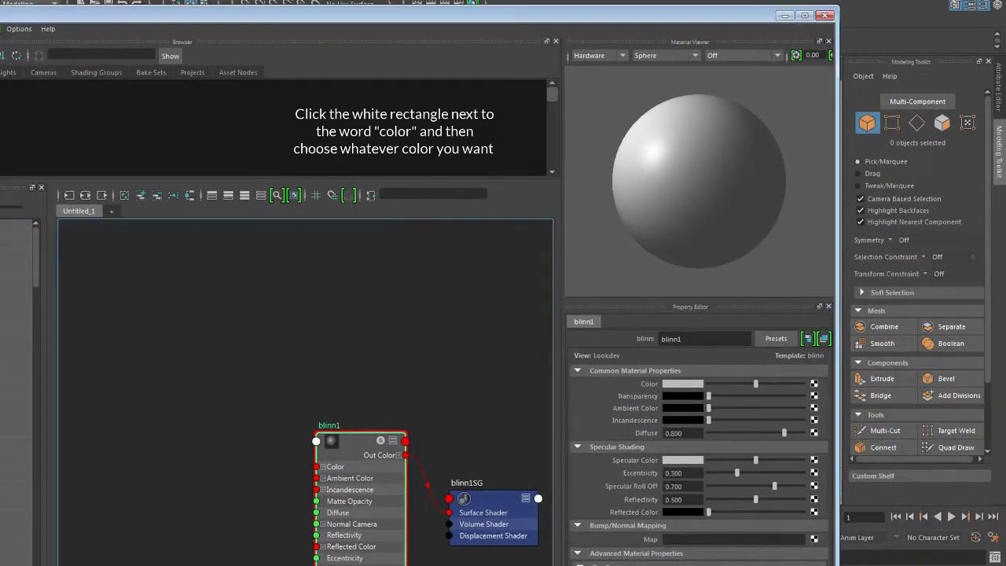
click(683, 383)
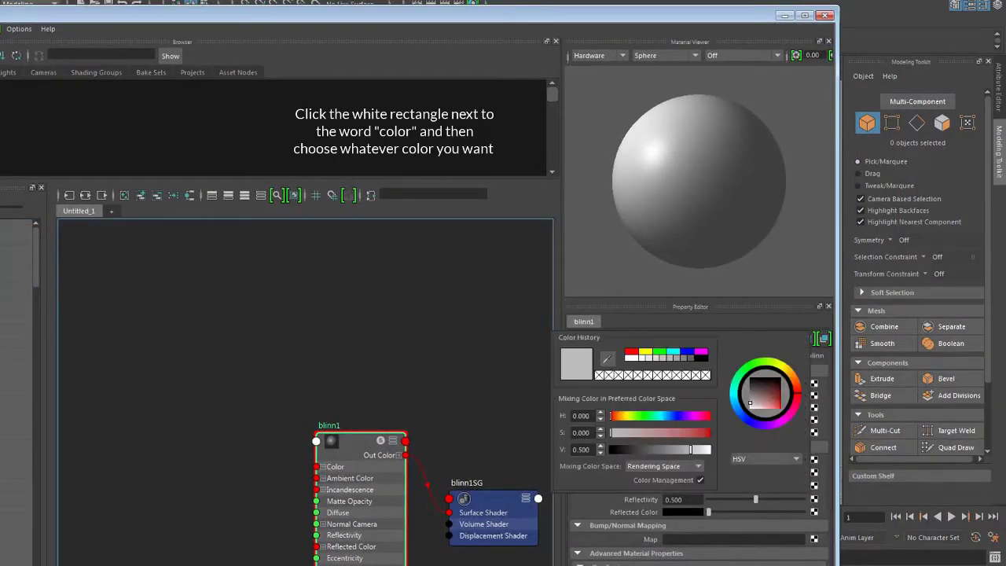
click(688, 353)
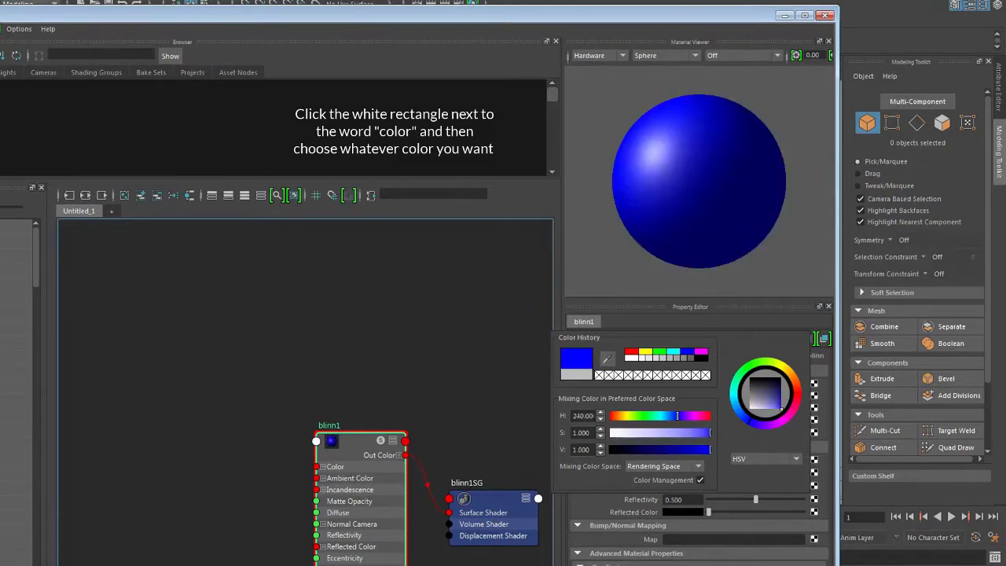
drag(710, 434, 666, 433)
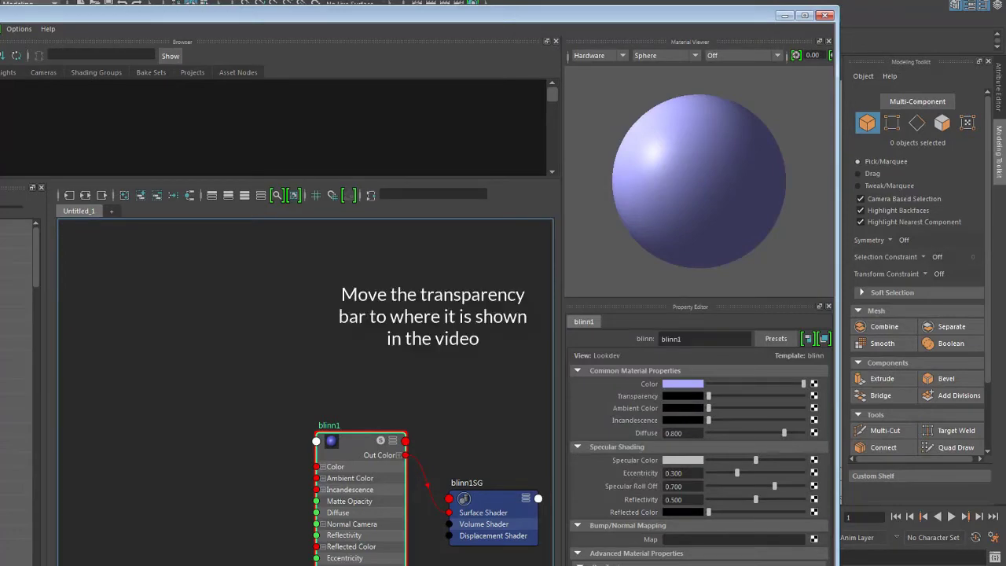
drag(710, 397, 772, 396)
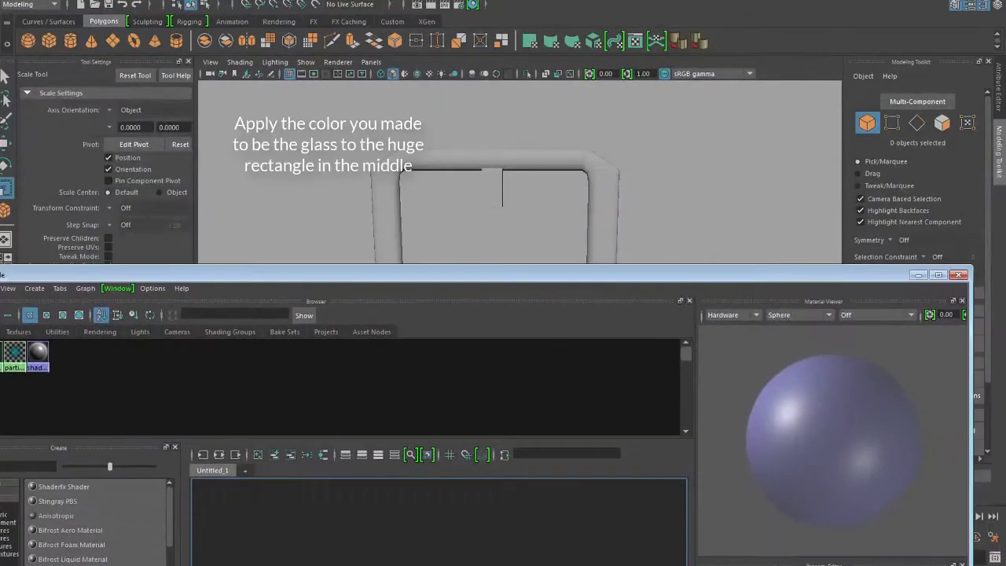
- Apply the transparent blue Blinn material to the large pane inside the window frame
alt+middle_drag(558, 221, 625, 181)
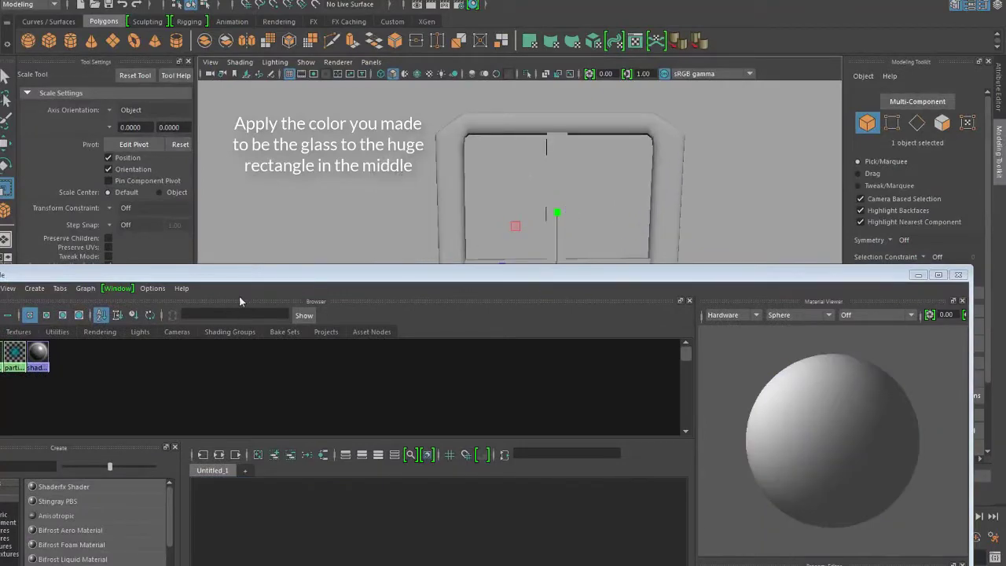
drag(231, 276, 599, 353)
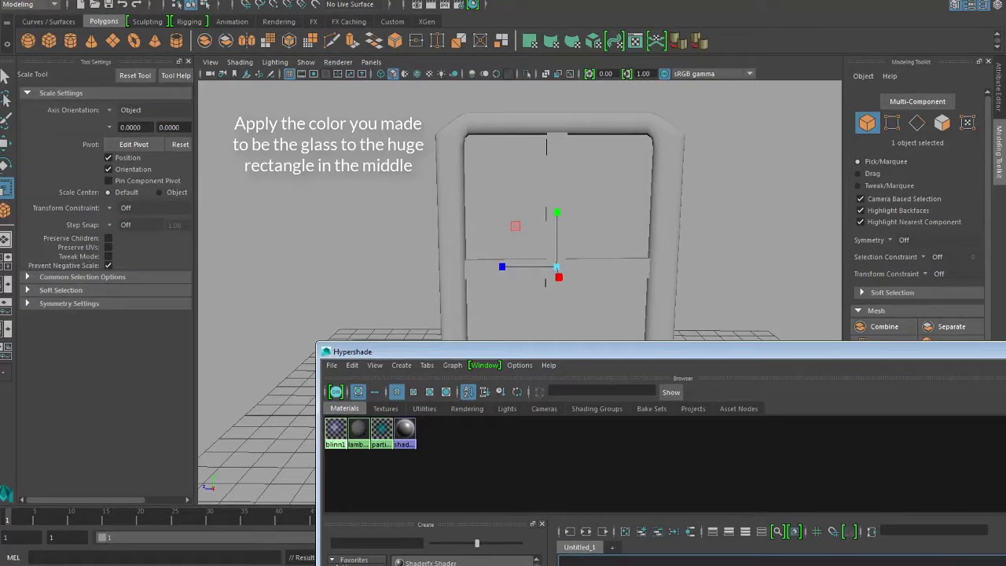
click(437, 275)
alt+middle_drag(437, 274, 370, 221)
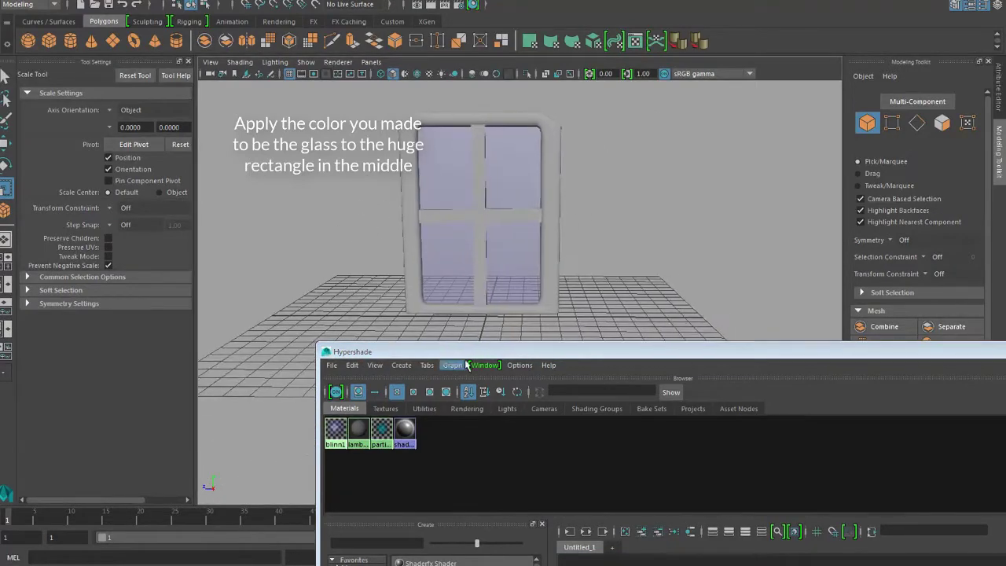
- Create a new Lambert material in the Hypershade and set its color to a dark orange-brown
drag(490, 352, 221, 159)
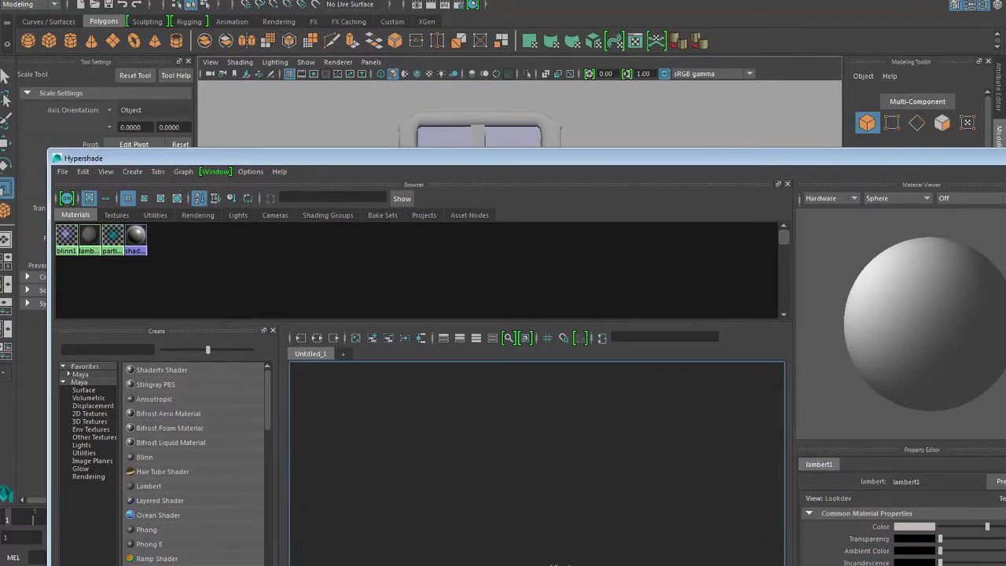
click(149, 485)
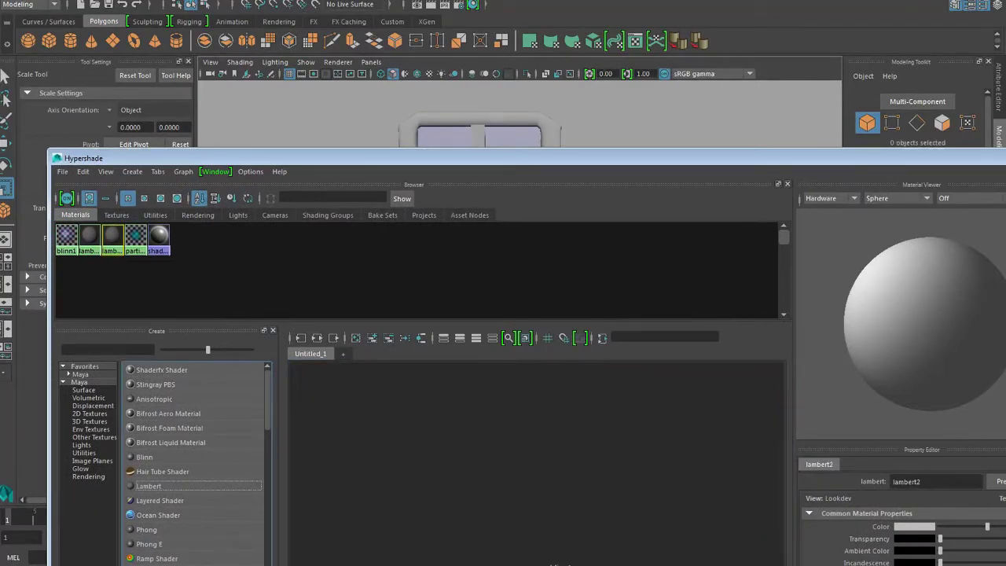
drag(487, 158, 201, 43)
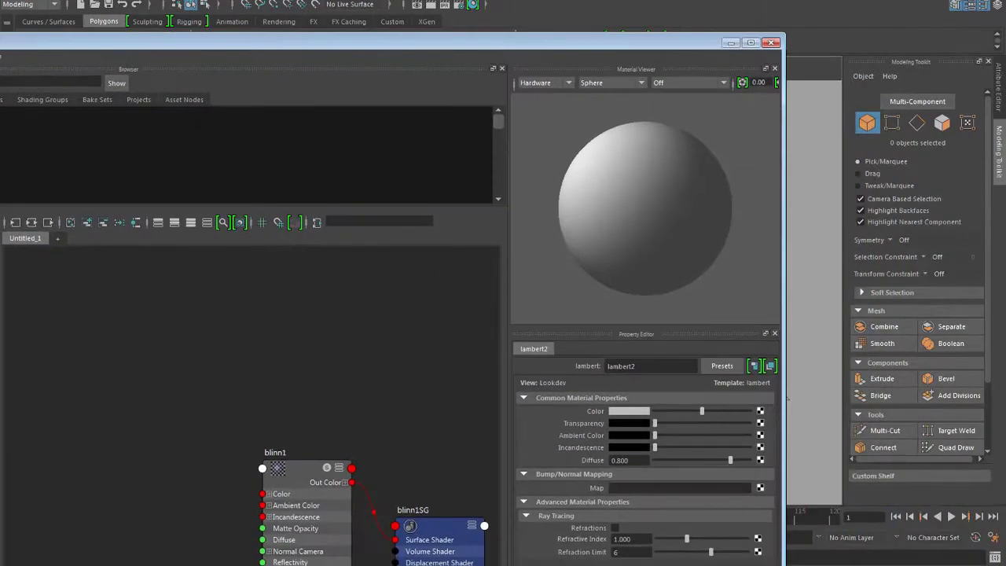
click(630, 411)
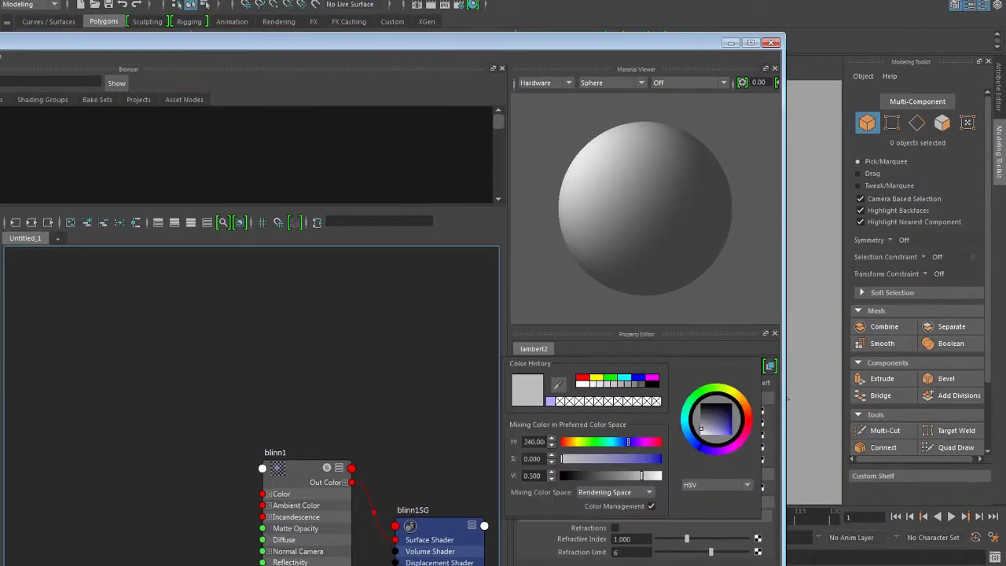
click(748, 414)
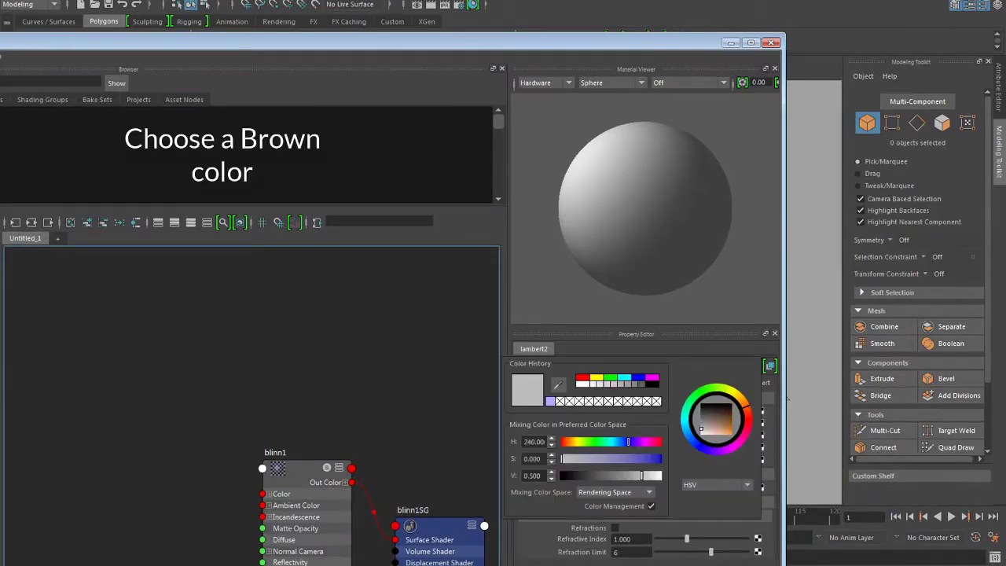
drag(721, 410, 728, 418)
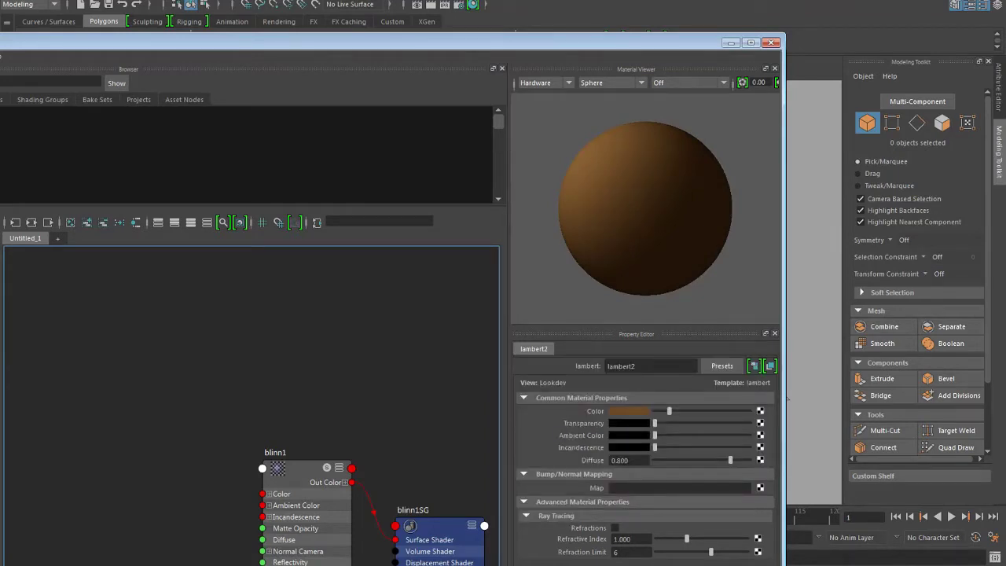
- Set the brown Lambert material's diffuse to 1.000 and apply the material to the window frame and both crossbars
drag(730, 461, 746, 461)
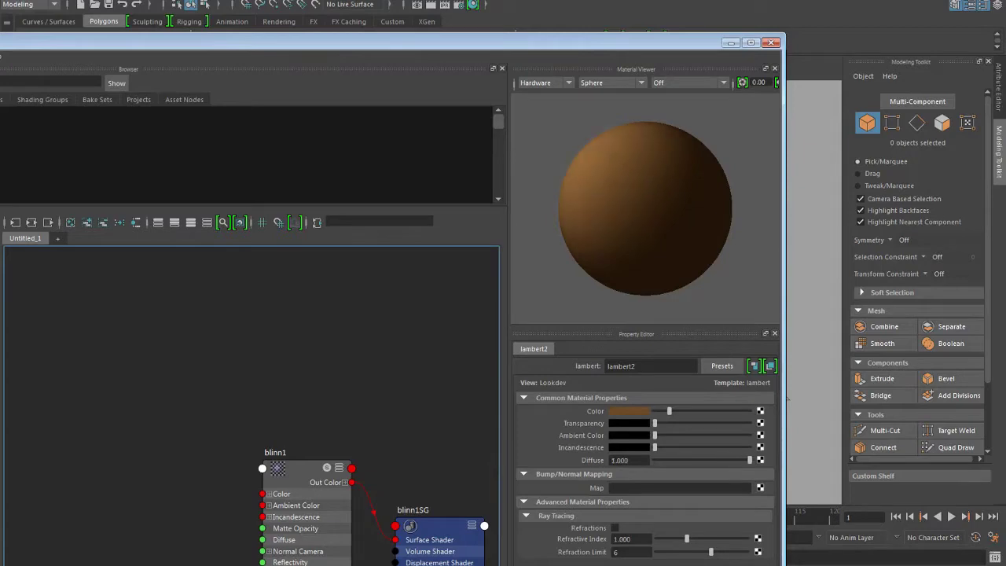
drag(434, 48, 563, 334)
alt+middle_drag(553, 172, 577, 220)
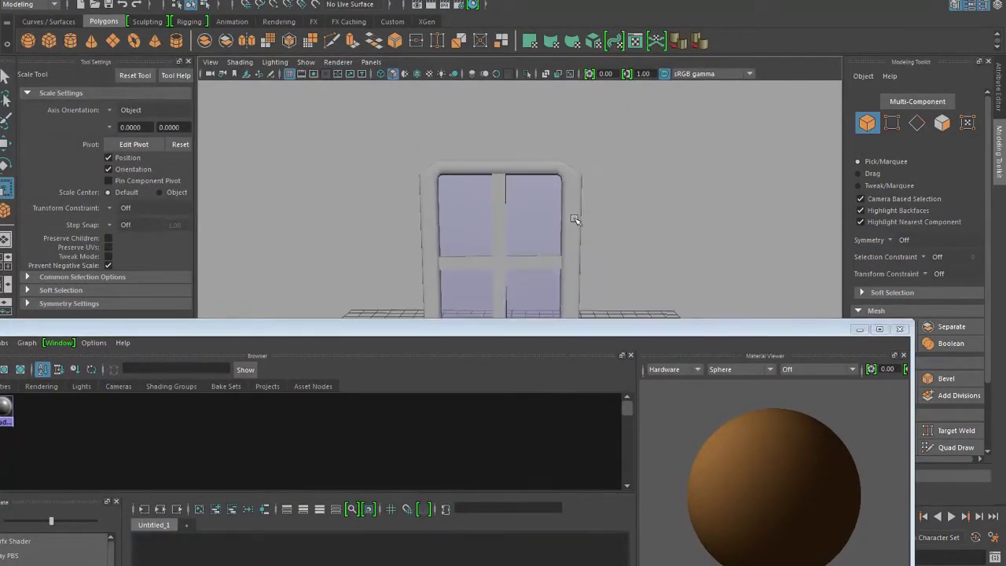
click(577, 221)
scroll(530, 258, up, 5)
shift+click(522, 233)
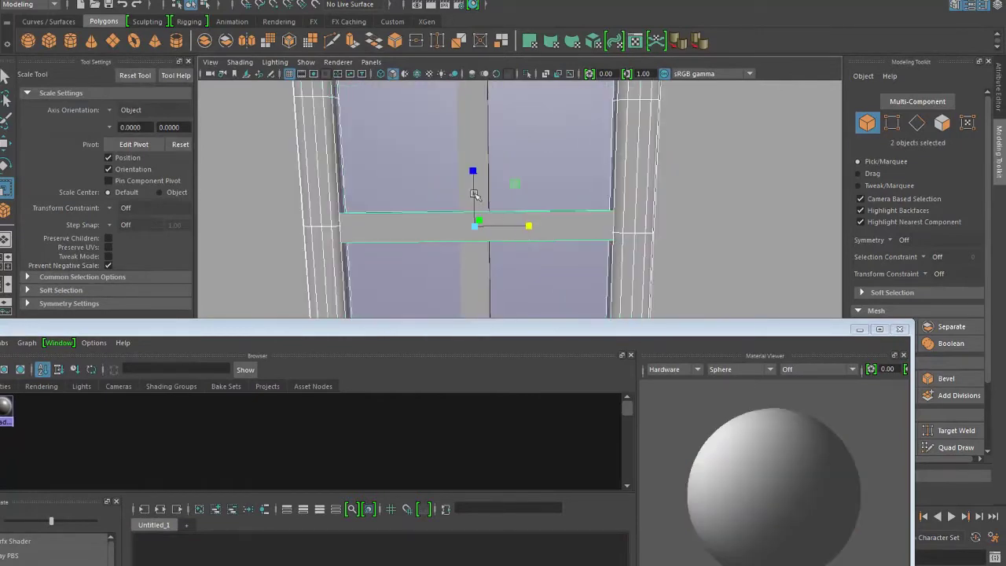
shift+click(471, 140)
drag(329, 331, 497, 279)
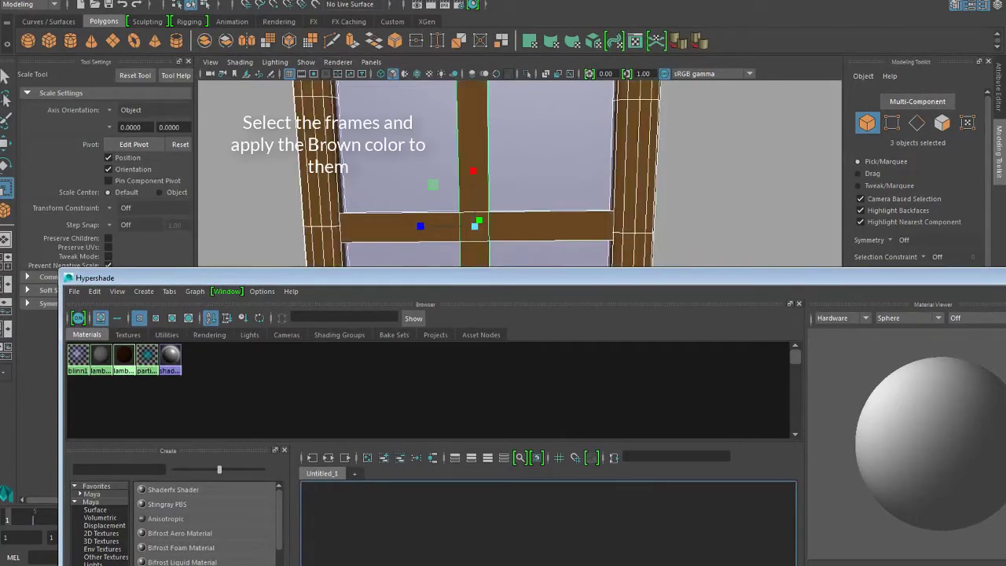
drag(629, 279, 539, 215)
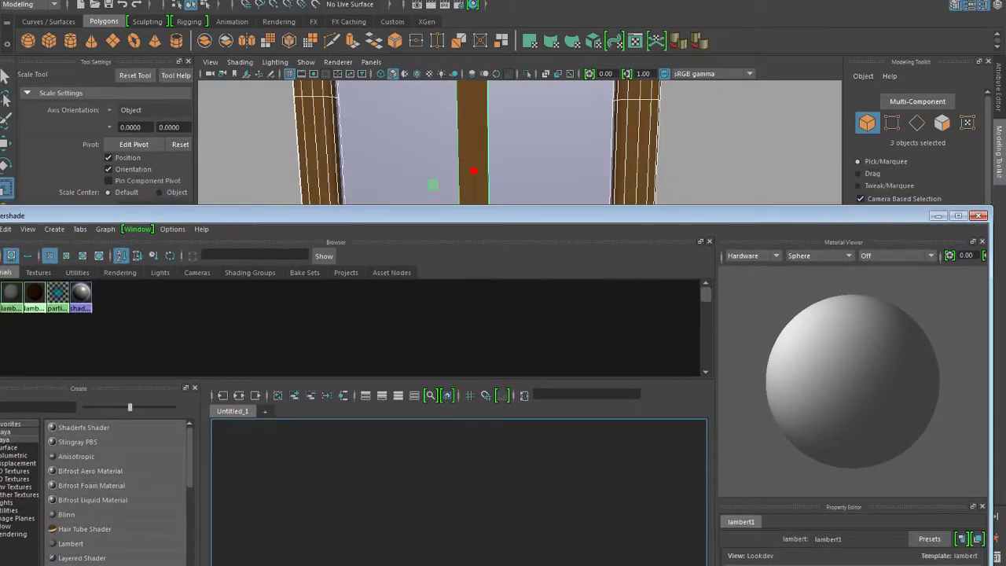
click(939, 215)
click(731, 319)
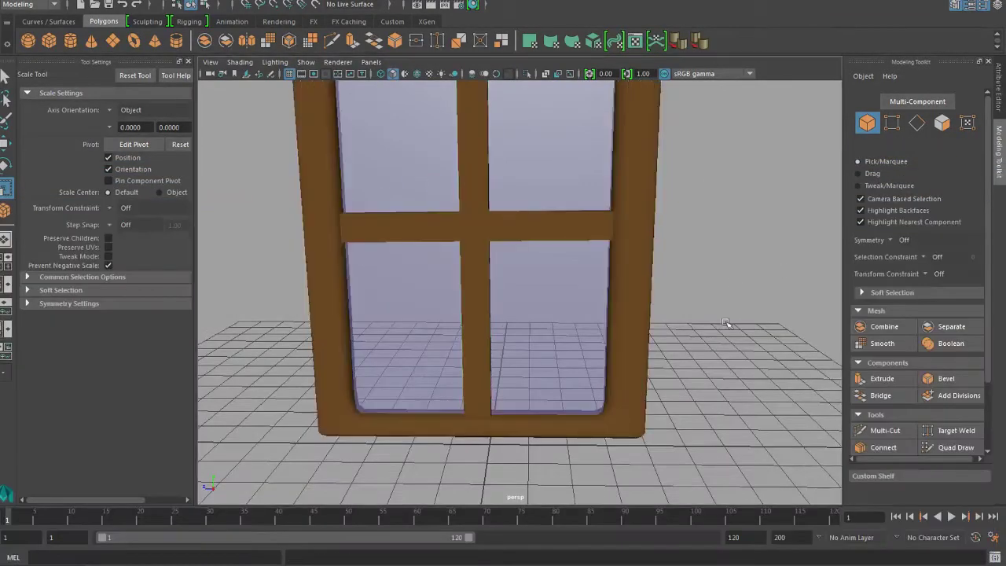
- Select both crossbars and move them slightly along the world X axis within the depth of the frame
scroll(725, 334, down, 4)
mouse_move(685, 377)
alt+mouse_down()
mouse_move(684, 353)
mouse_move(732, 359)
mouse_move(739, 393)
mouse_move(700, 401)
mouse_move(724, 410)
mouse_move(684, 381)
mouse_move(726, 373)
mouse_move(717, 410)
mouse_move(696, 372)
alt+mouse_up()
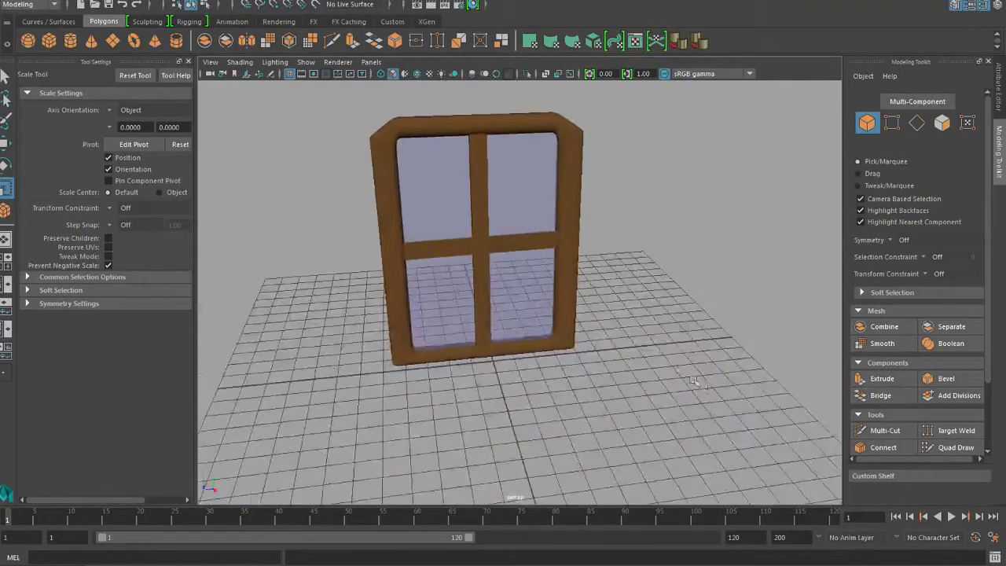
alt+drag(640, 323, 563, 363)
scroll(746, 329, up, 5)
scroll(746, 329, down, 5)
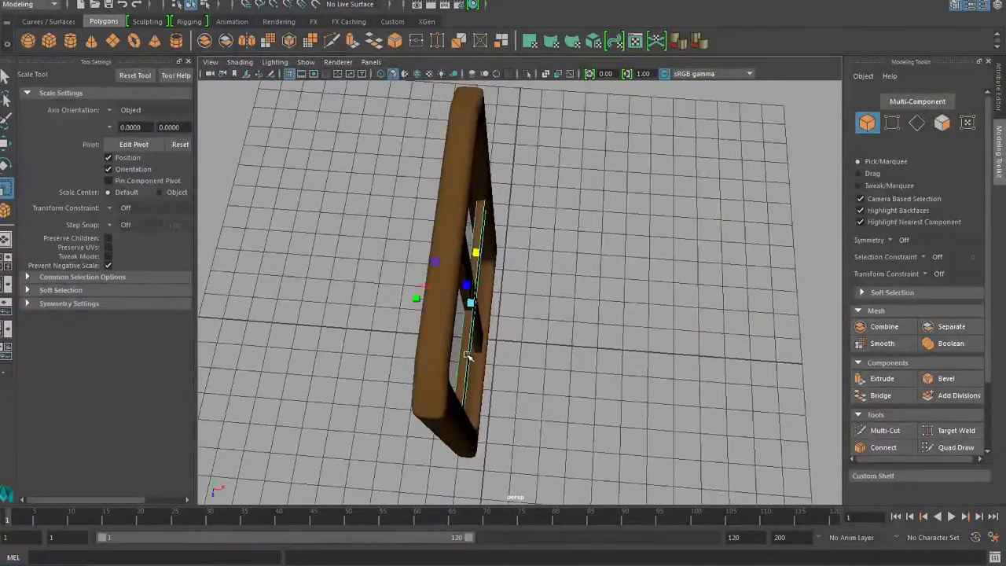
shift+click(481, 328)
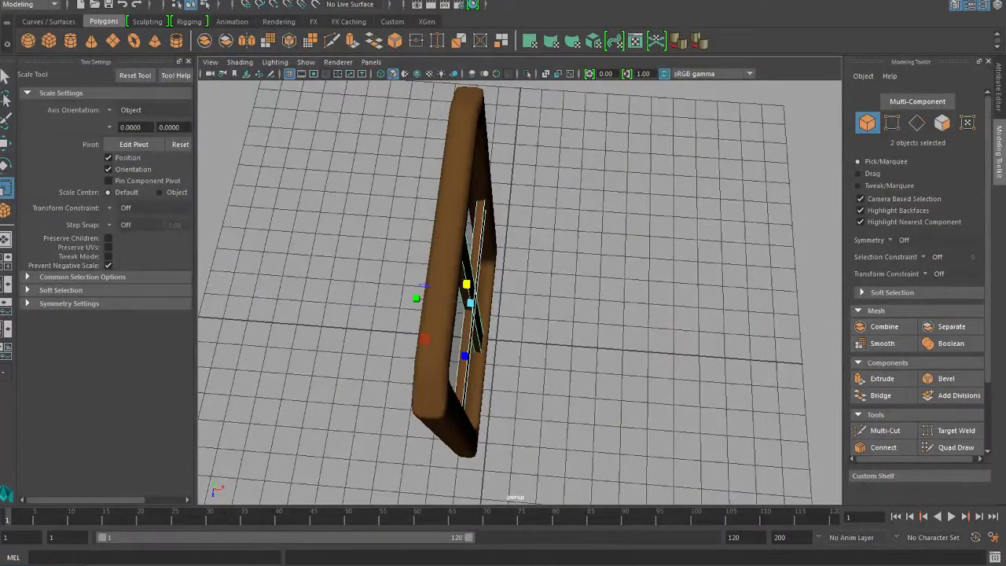
key(w)
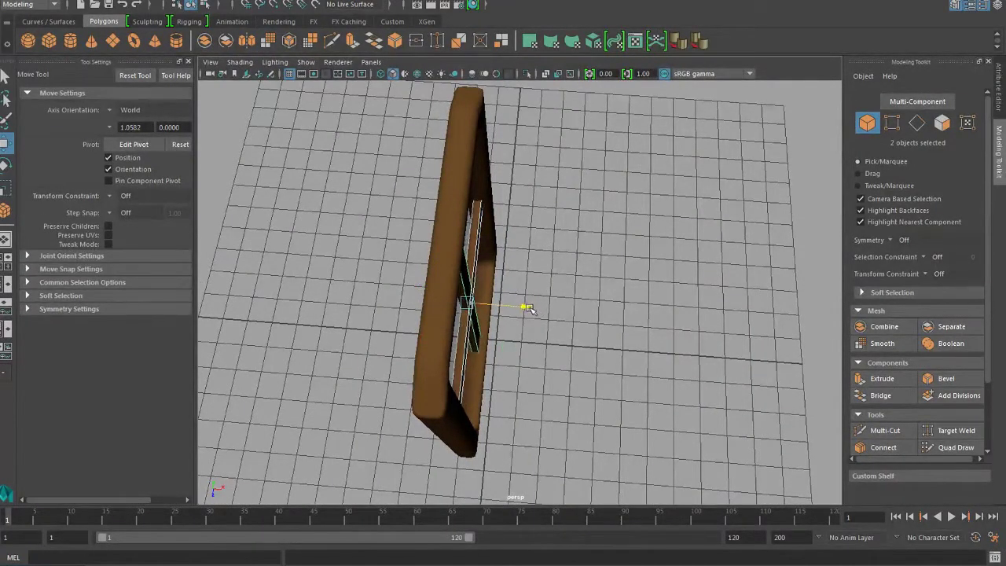
drag(525, 308, 425, 293)
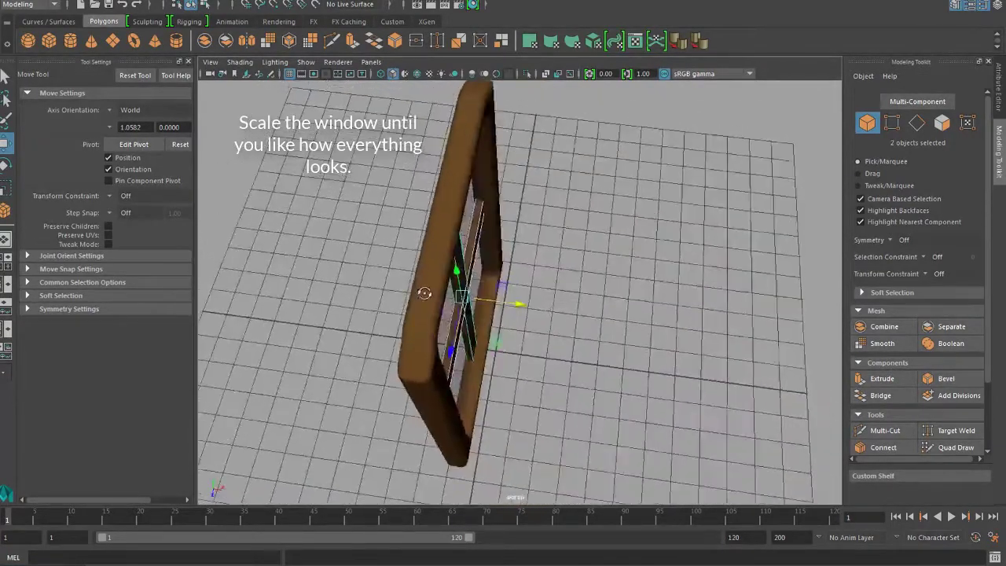
alt+drag(626, 272, 570, 296)
key(ctrl+z)
key(ctrl+z)
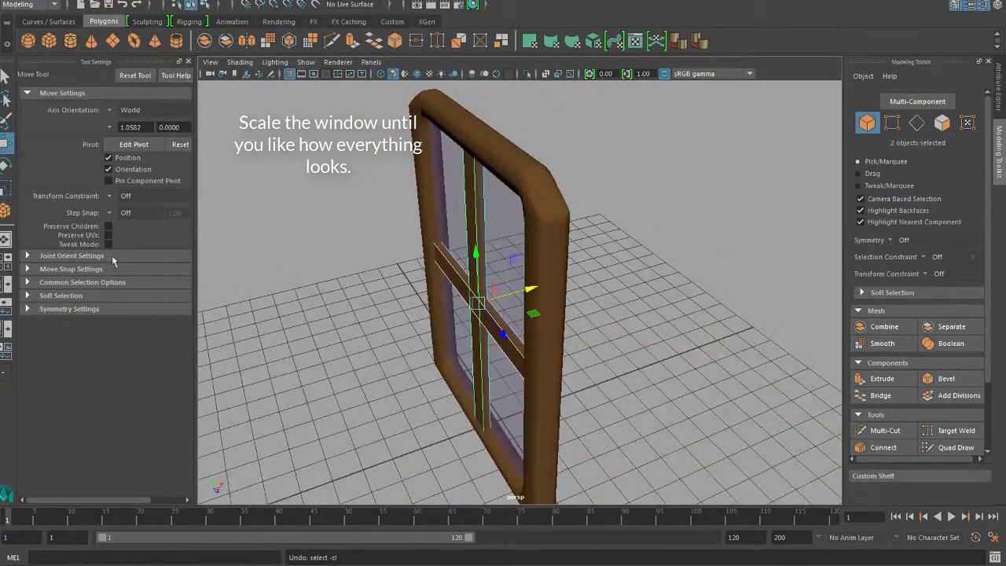
- Scale both crossbars along the X axis to adjust their thickness through the depth of the window
click(6, 188)
alt+drag(544, 285, 503, 292)
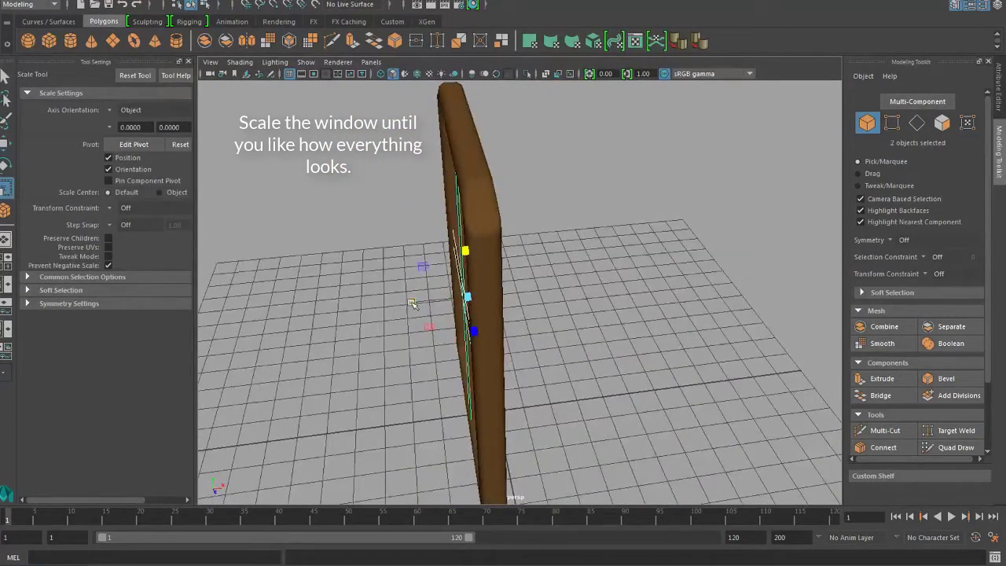
drag(395, 302, 393, 302)
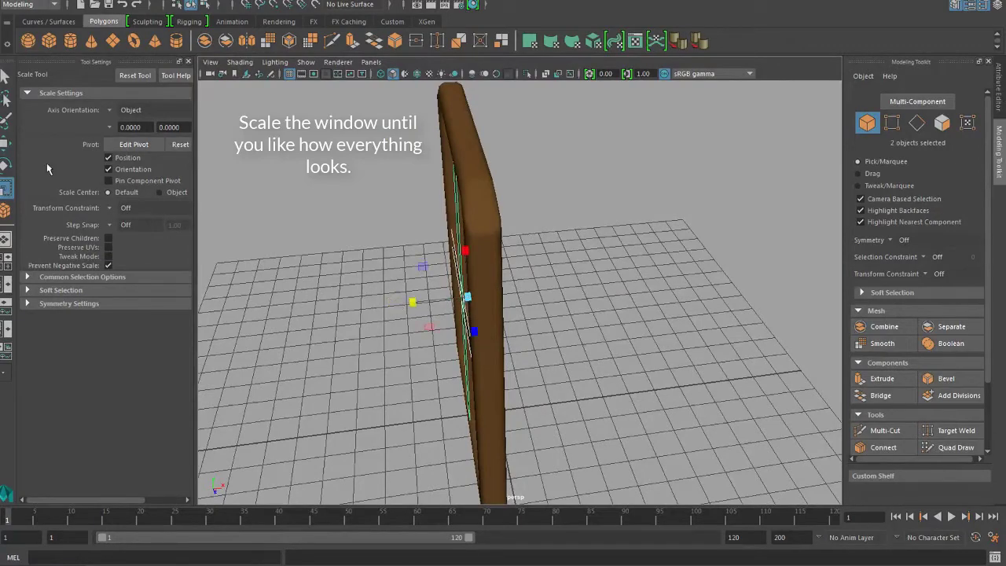
- Reposition both crossbars along the world X axis so they sit properly against the glass inside the frame
click(7, 144)
alt+drag(346, 241, 397, 247)
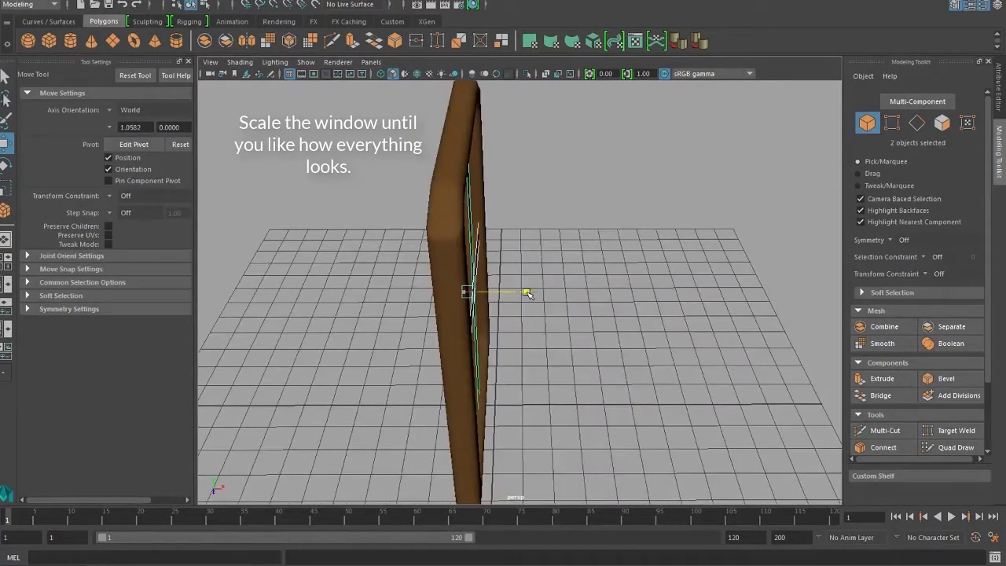
alt+drag(405, 288, 465, 278)
scroll(341, 318, up, 6)
alt+drag(484, 276, 412, 296)
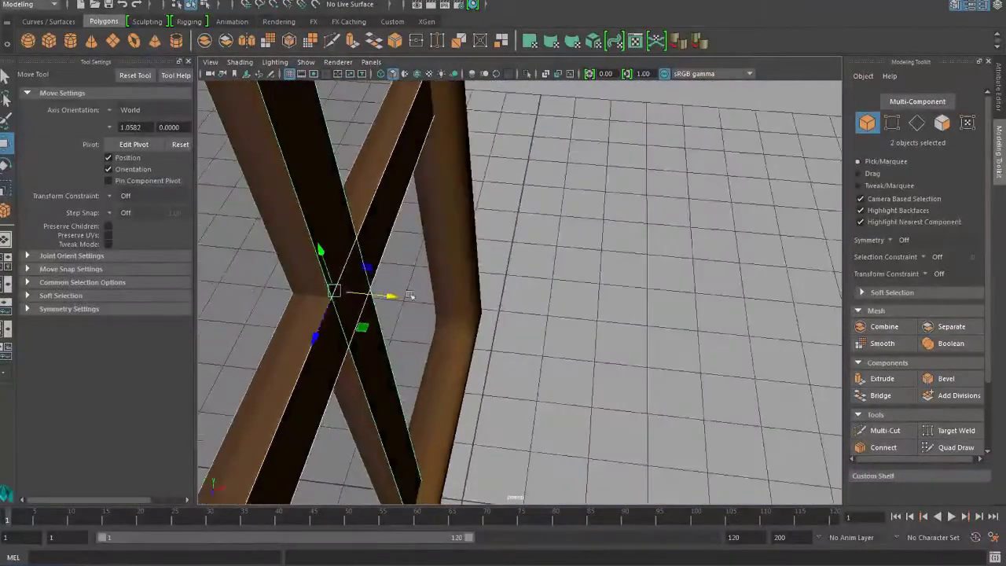
click(248, 287)
scroll(250, 287, down, 6)
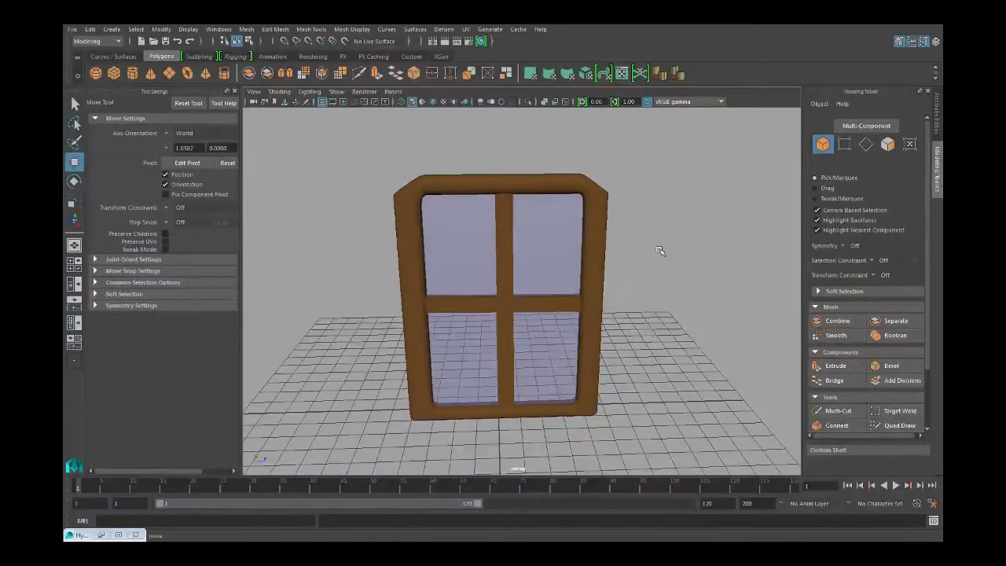
mouse_move(661, 251)
alt+mouse_down()
mouse_move(647, 254)
mouse_move(679, 238)
mouse_move(651, 262)
alt+mouse_up()
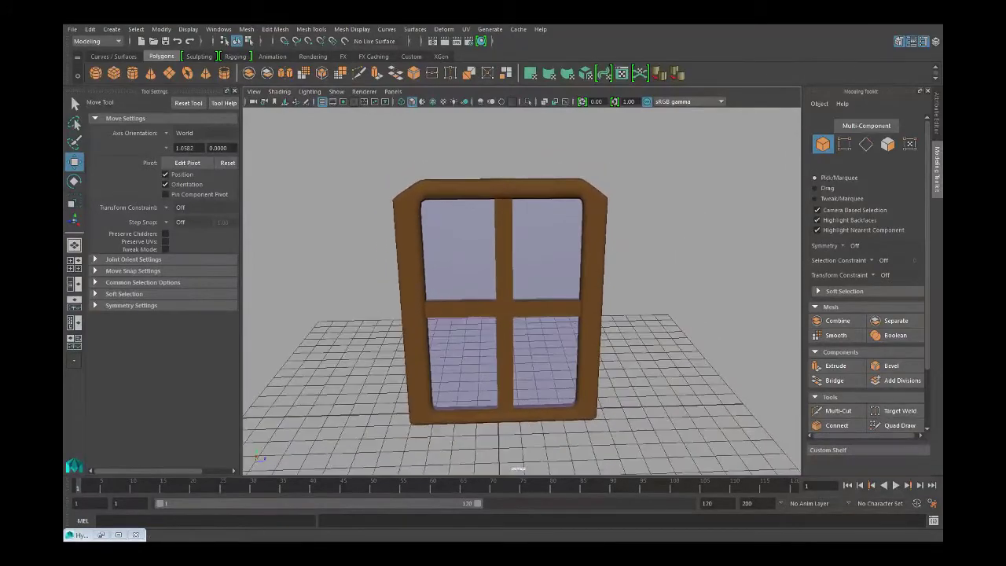
click(120, 536)
drag(440, 18, 110, 135)
drag(177, 135, 131, 160)
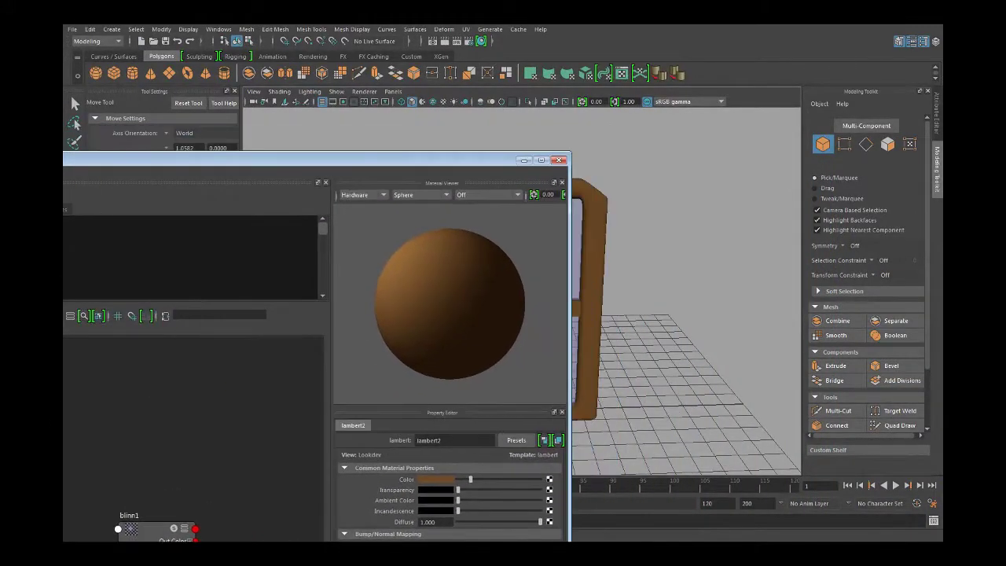
click(524, 160)
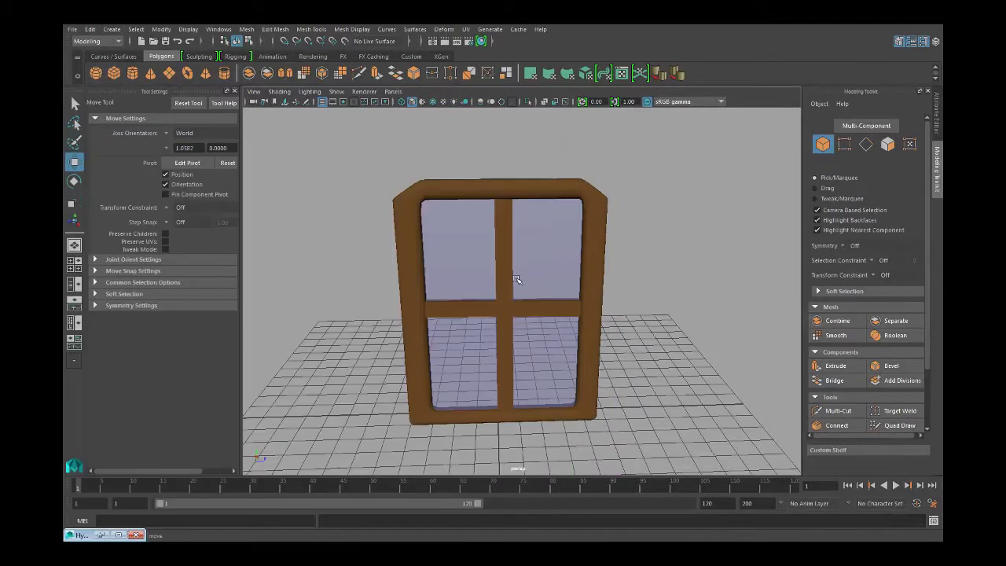
- Smooth the vertical and horizontal crossbars with one division
shift+click(583, 313)
shift+click(592, 313)
shift+click(570, 313)
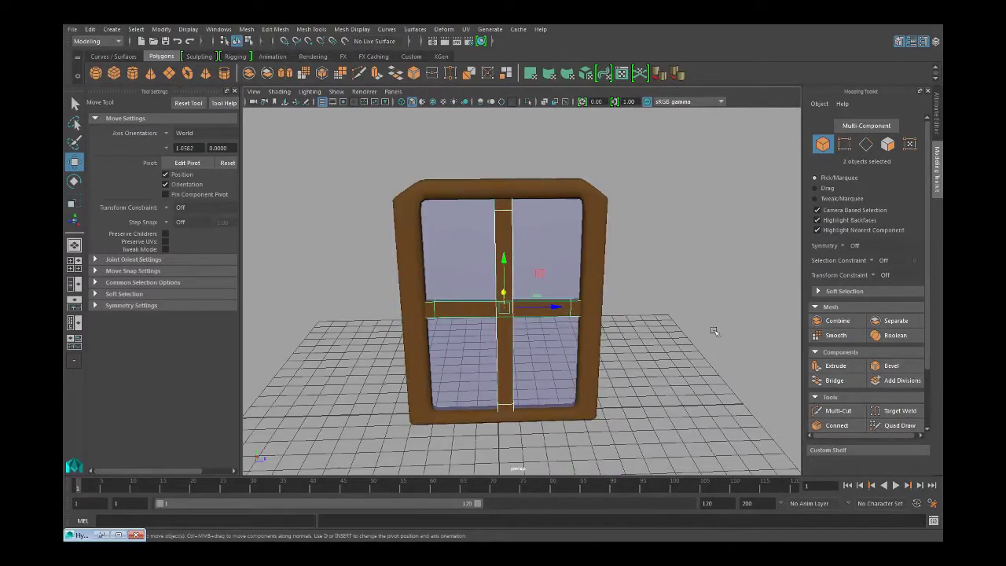
click(822, 335)
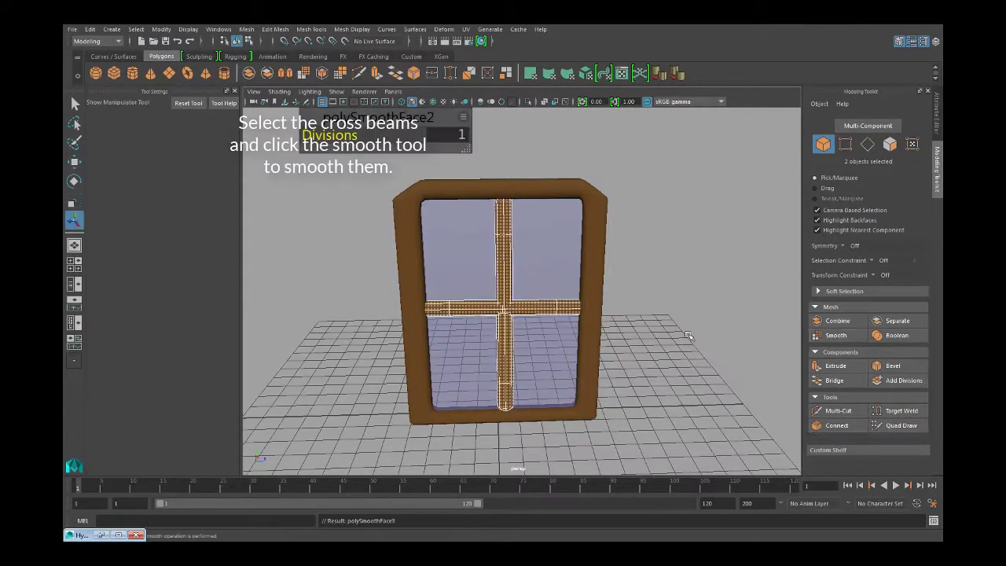
click(683, 275)
- Select the window frame together with both smoothed crossbars, leaving out the glass pane
scroll(683, 295, up, 5)
alt+drag(683, 323, 509, 314)
scroll(590, 292, down, 5)
alt+drag(631, 272, 590, 292)
scroll(628, 298, down, 4)
click(571, 237)
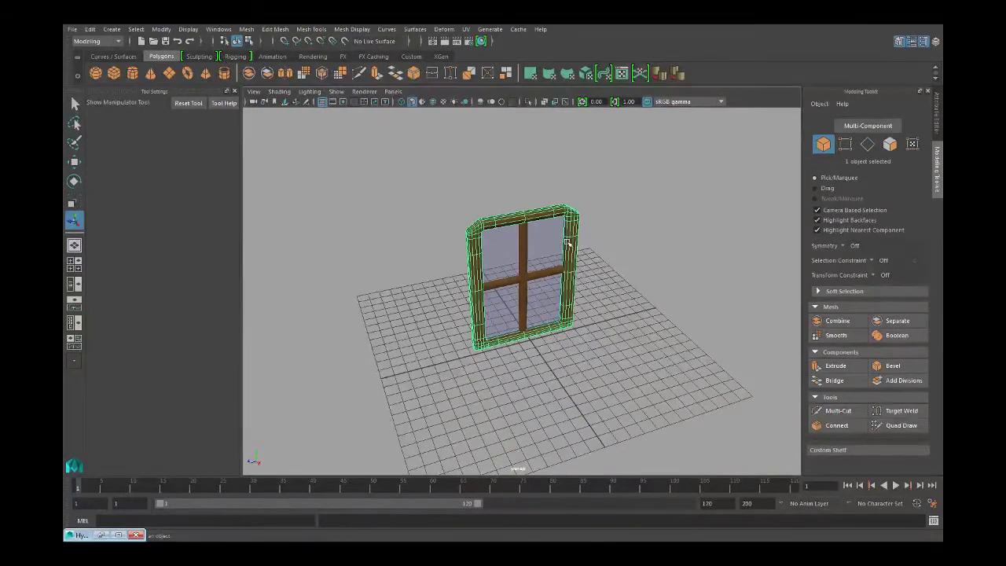
scroll(548, 270, up, 3)
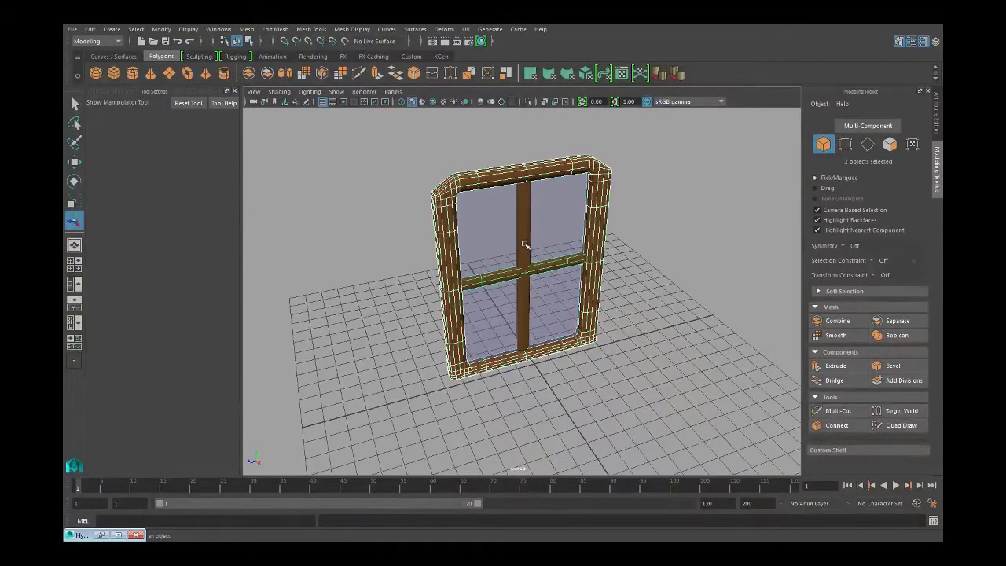
click(526, 240)
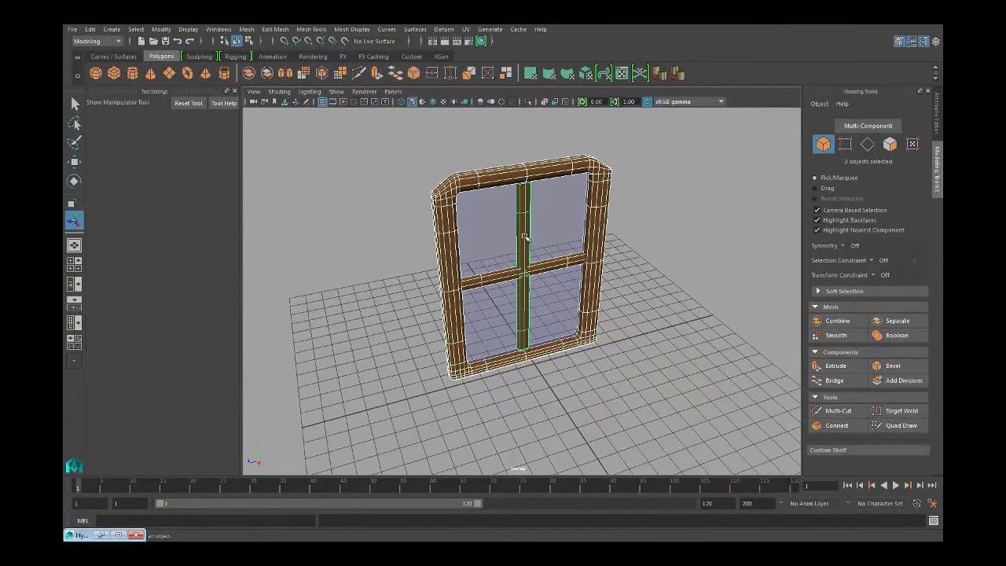
- Bring the Hypershade back at full size and map a File texture to the brown Lambert material's color
click(80, 537)
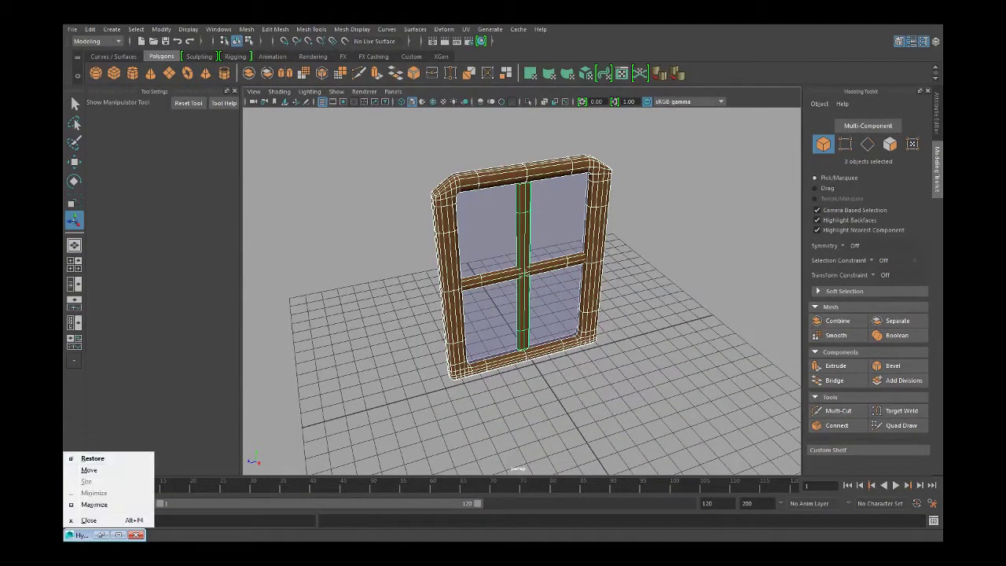
click(119, 536)
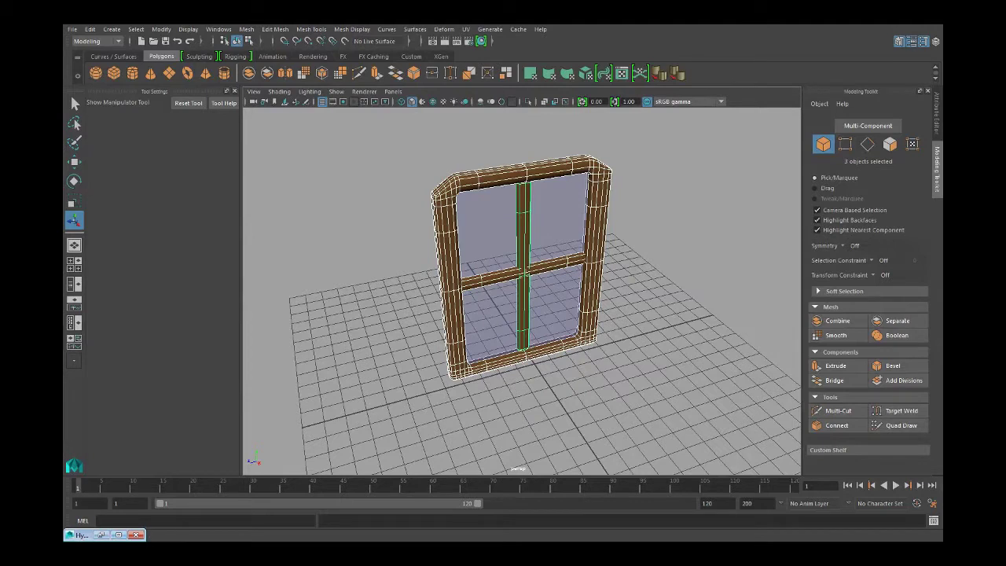
click(118, 535)
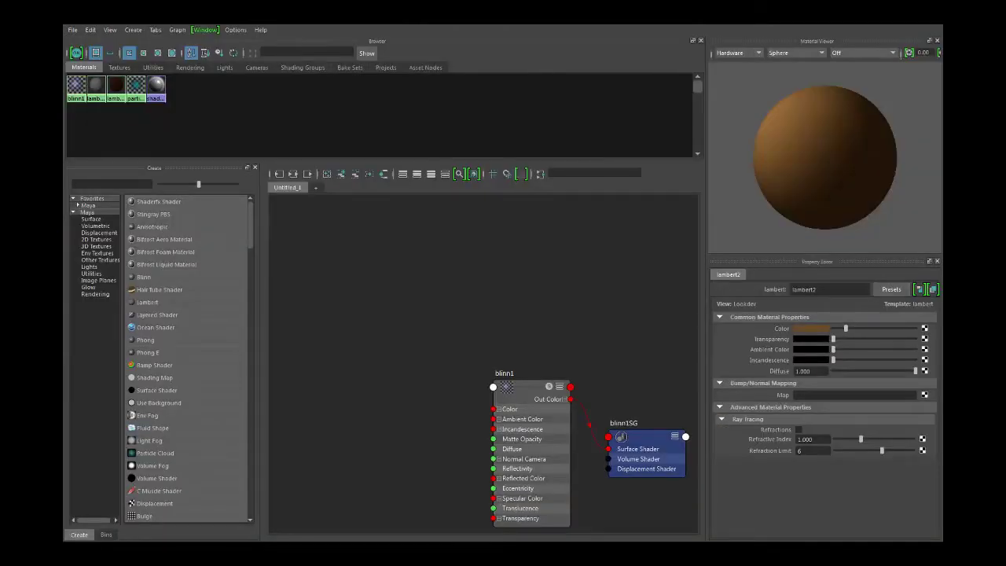
click(926, 329)
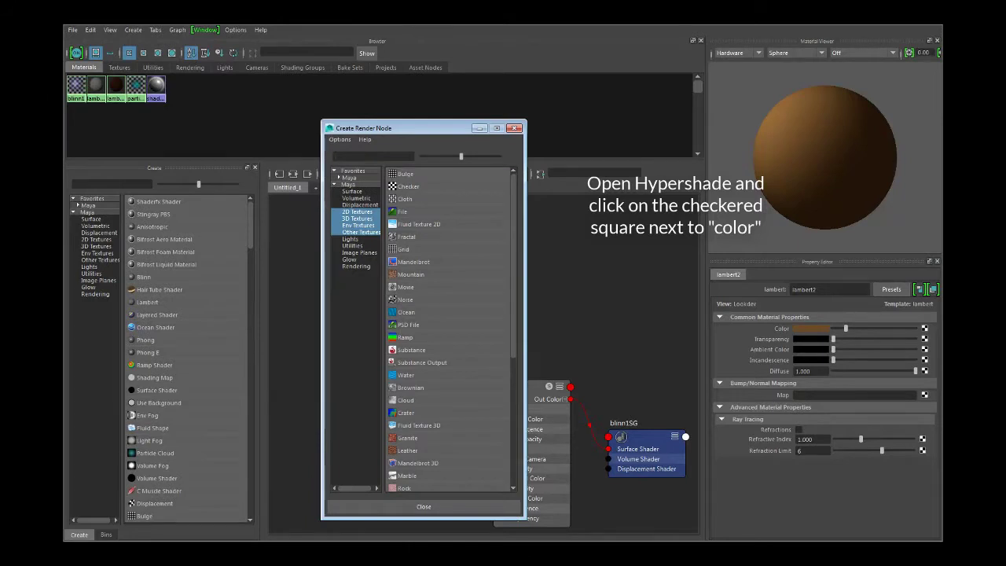
click(402, 211)
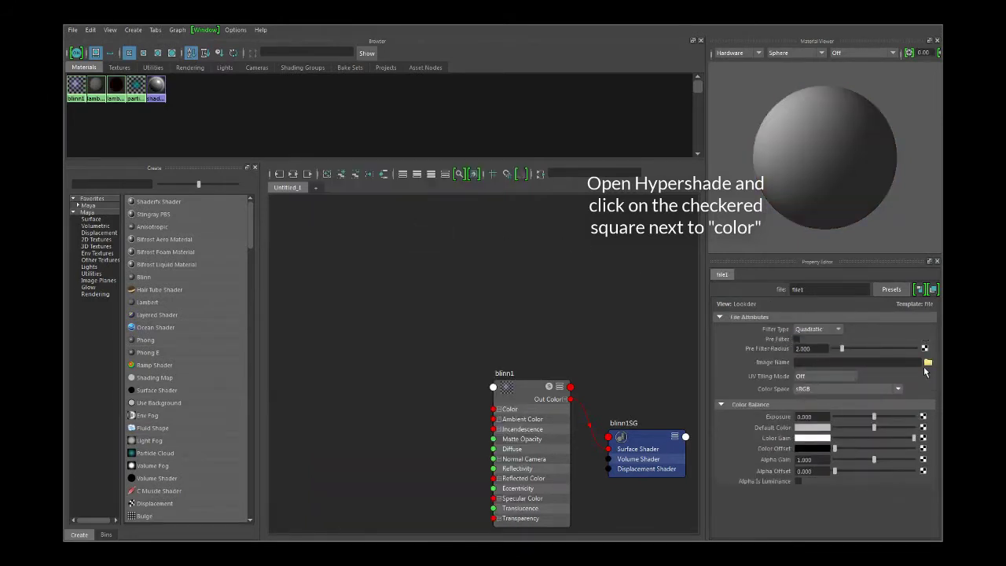
- Load wood_texture_i_by_resurgidaresources.jpg from the Pictures folder as the image of the Lambert's File texture
click(928, 362)
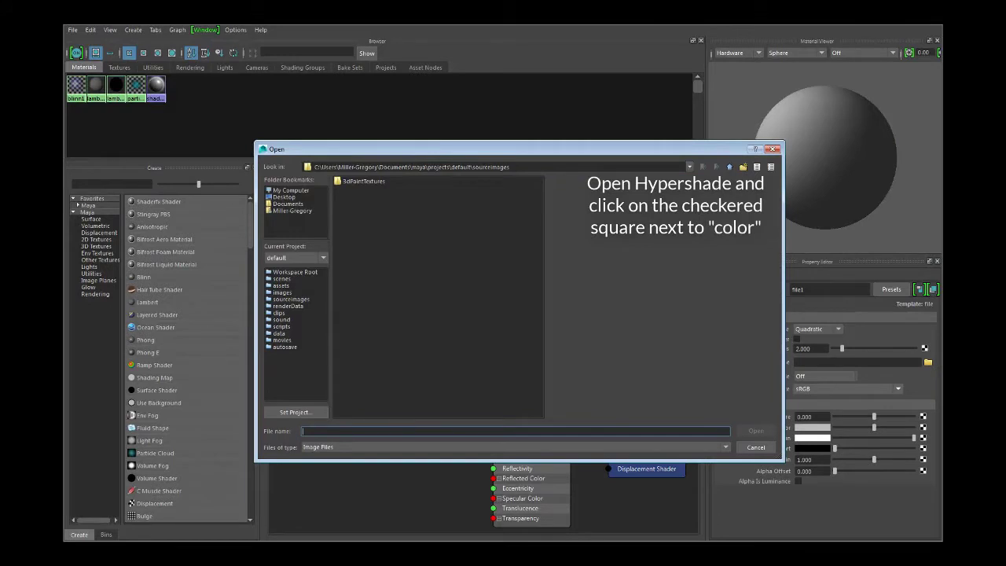
click(282, 292)
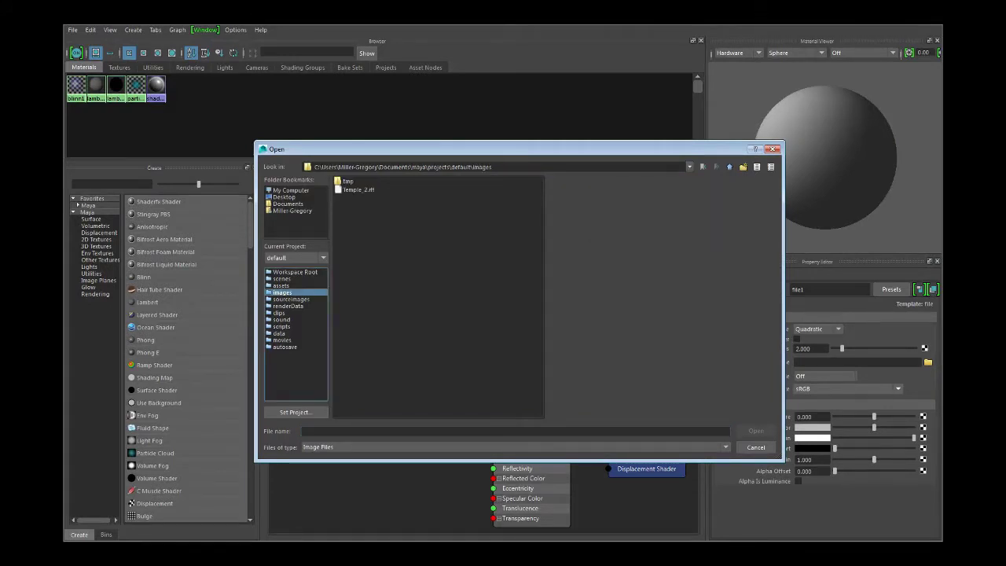
click(288, 205)
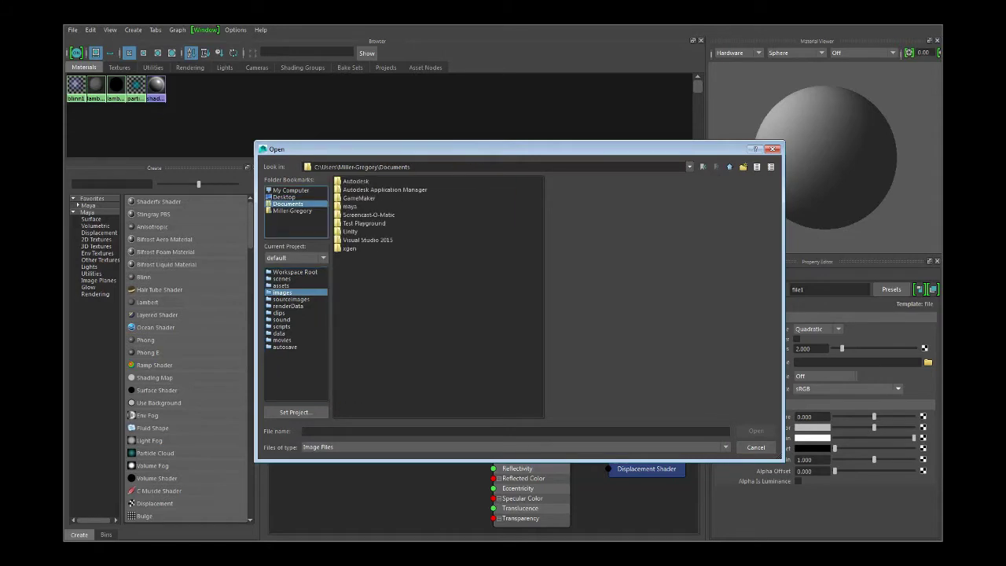
click(292, 210)
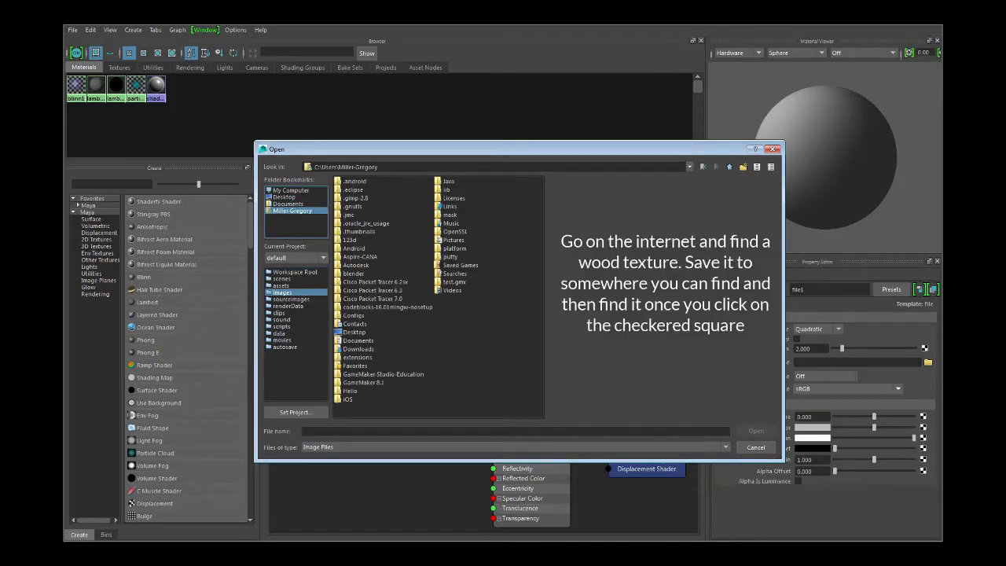
double_click(454, 241)
click(401, 182)
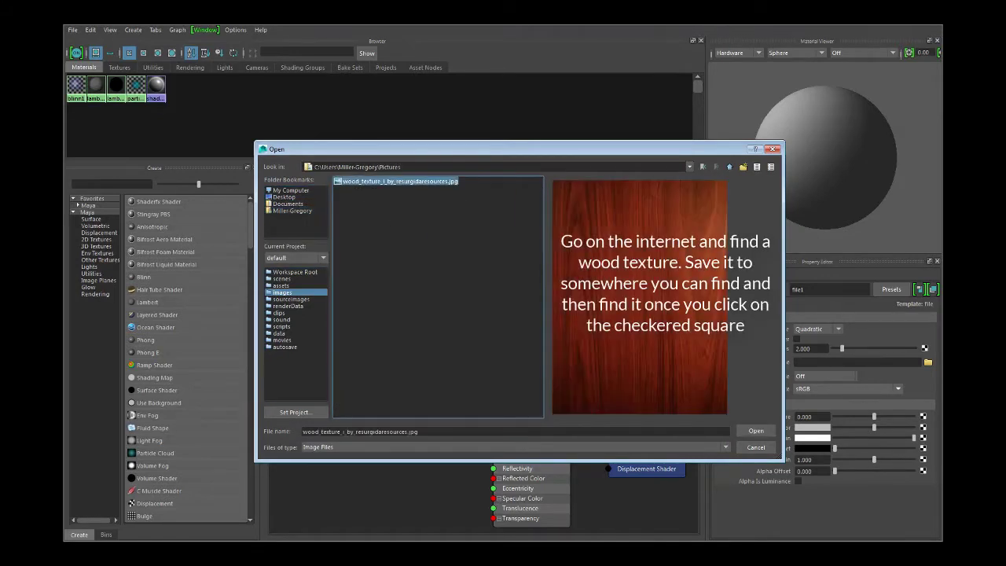
click(755, 431)
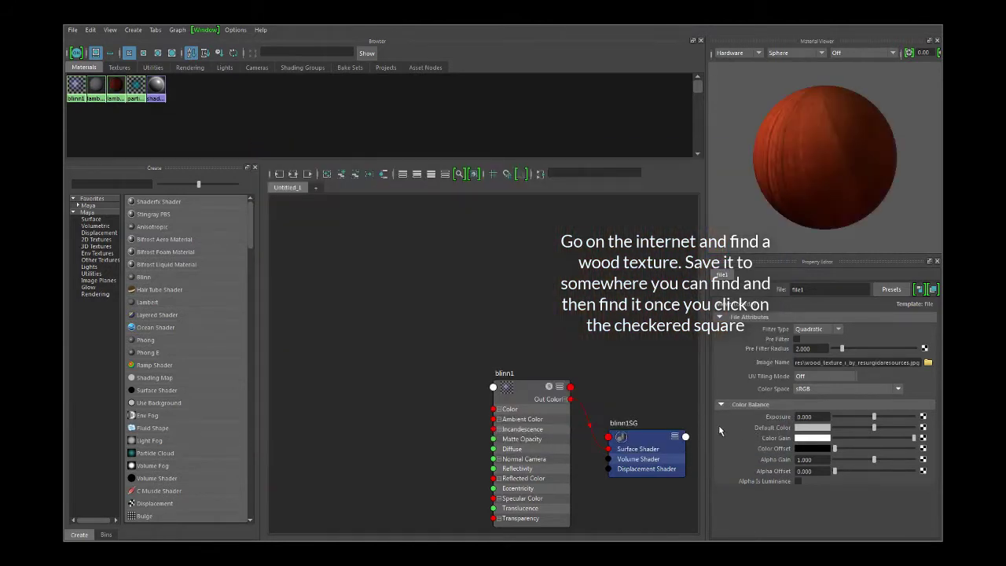
- Assign the wood-textured Lambert material to the window frame and both crossbars, leaving out the glass pane
click(900, 26)
click(602, 210)
alt+drag(658, 213, 619, 215)
click(542, 238)
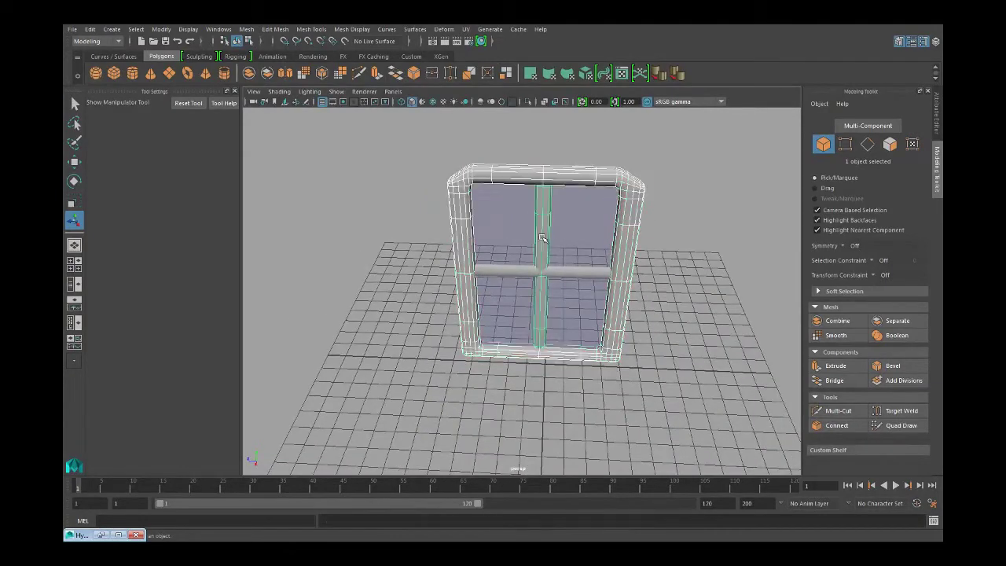
click(580, 273)
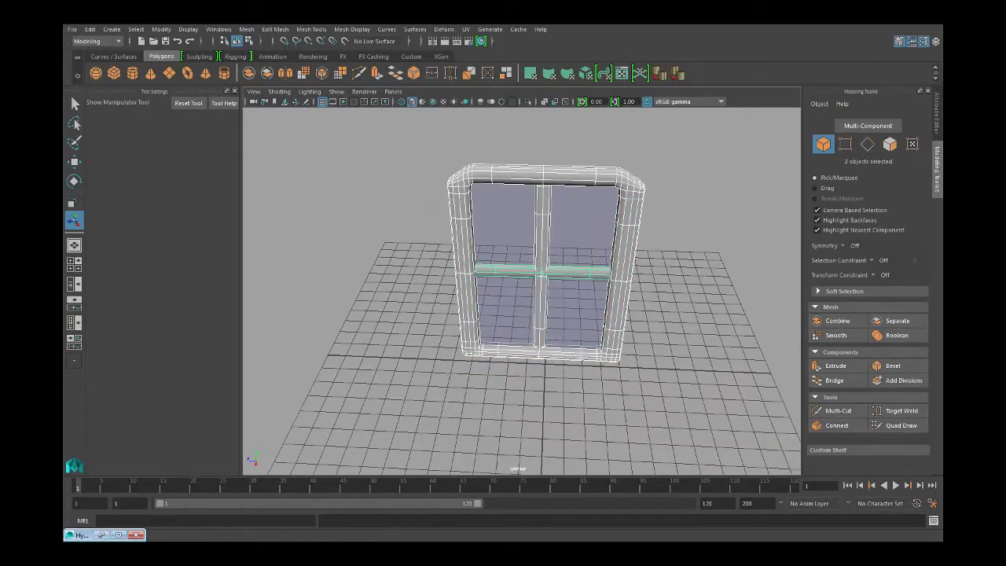
click(101, 535)
drag(236, 19, 242, 338)
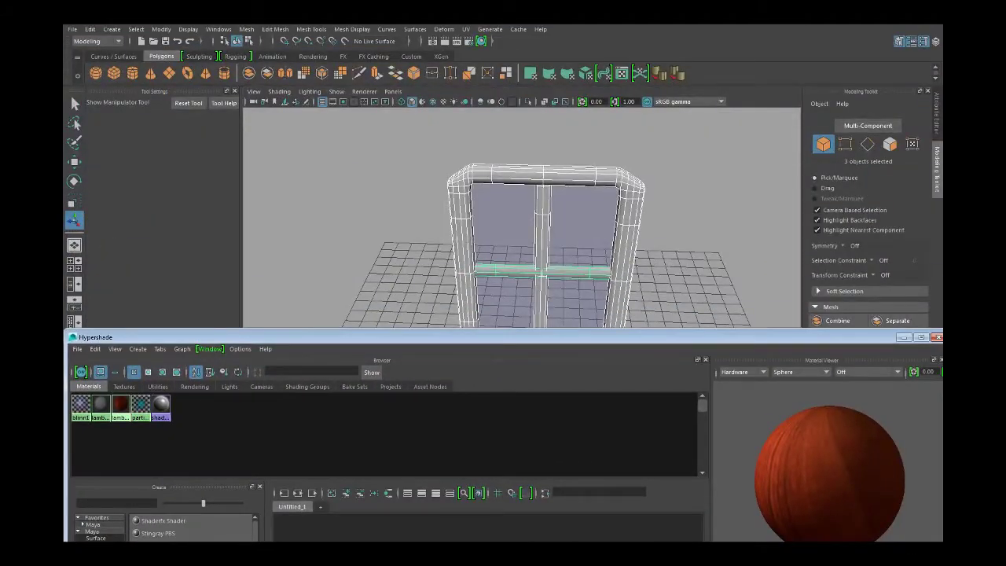
click(904, 337)
- Turn on Hardware Texturing in the perspective view and deselect the window parts
click(254, 92)
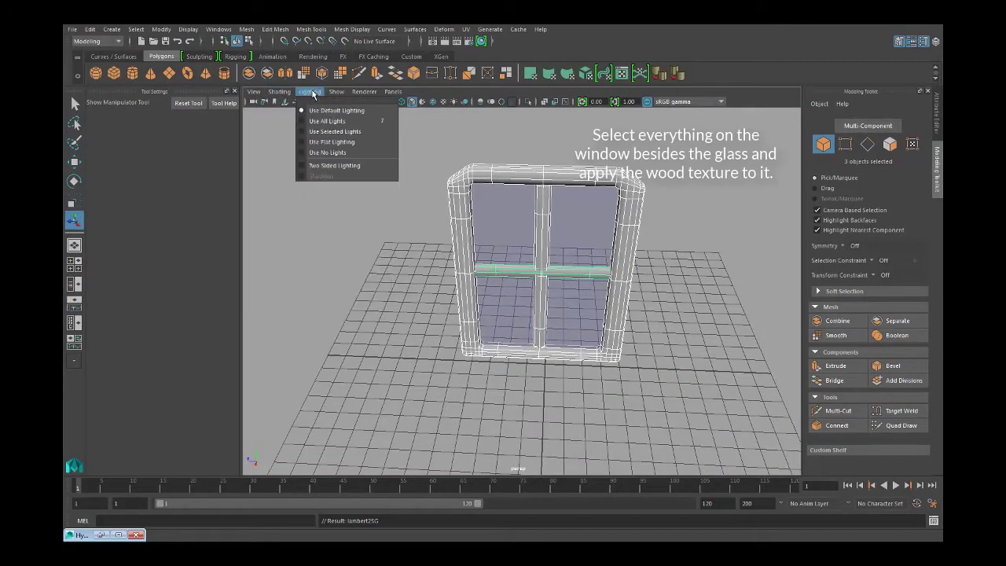
mouse_move(258, 93)
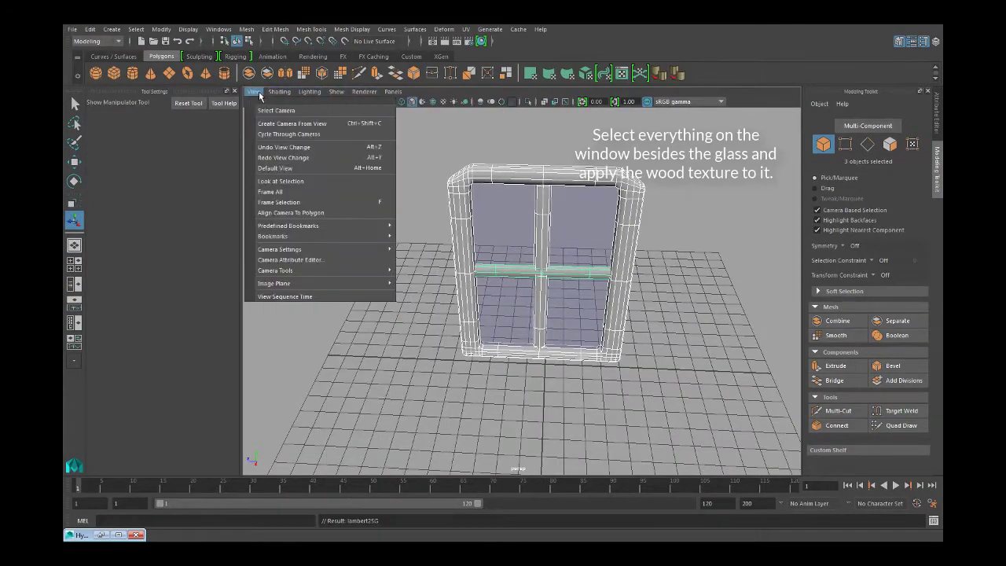
mouse_move(303, 249)
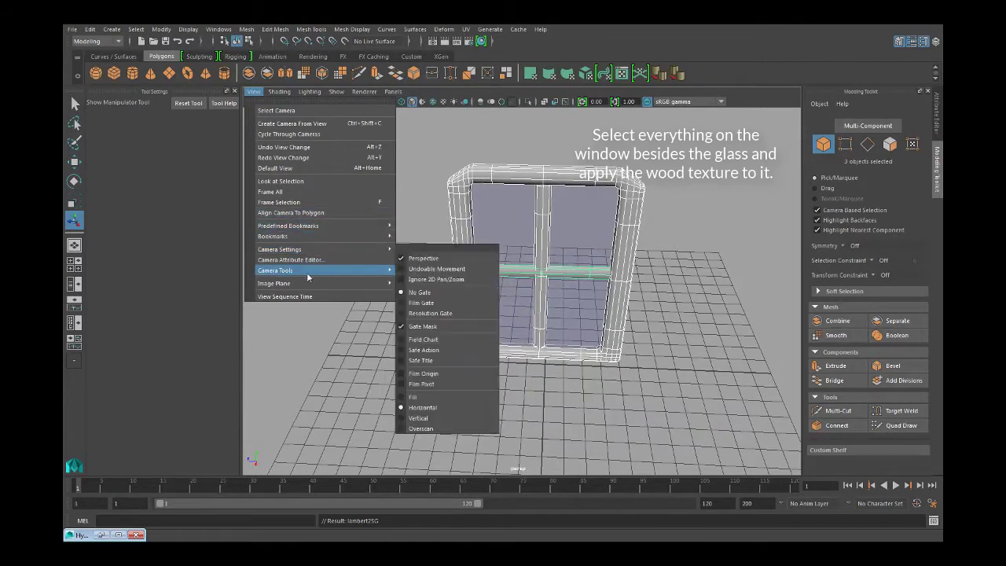
mouse_move(306, 272)
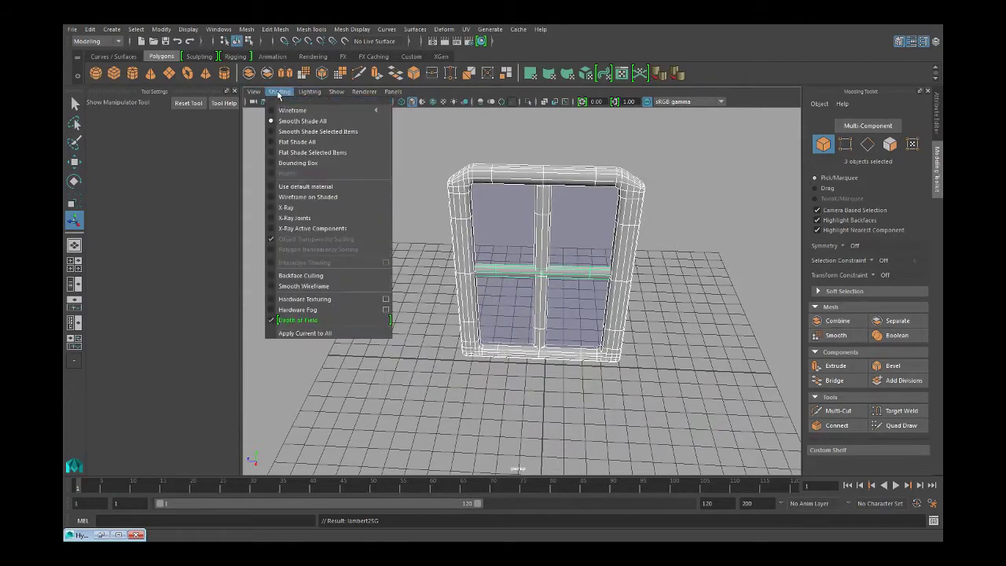
click(328, 301)
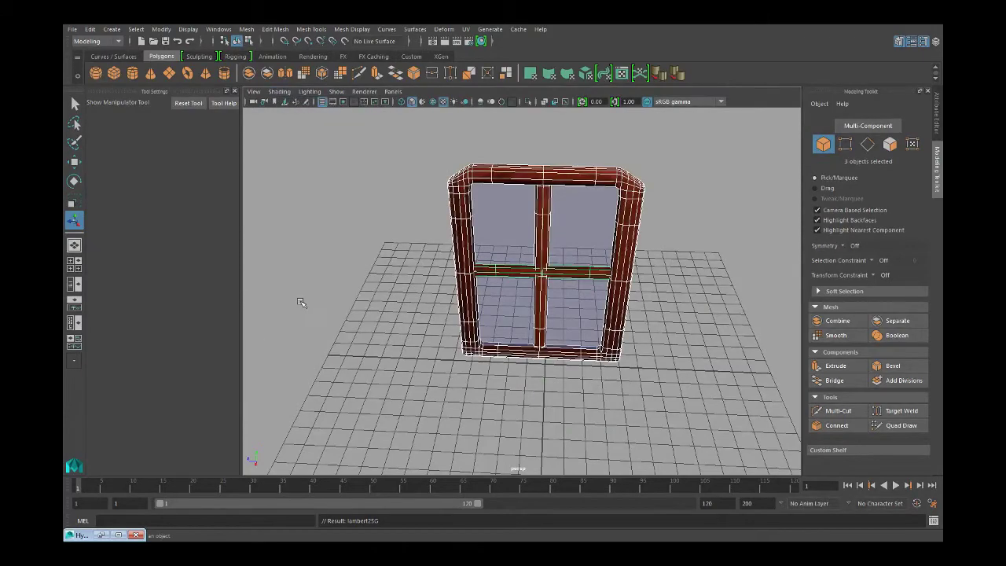
click(384, 272)
- Select the window frame, switch to face selection and pick the first front faces around its lower-left corner
alt+drag(384, 271, 464, 188)
scroll(457, 193, up, 4)
alt+middle_drag(483, 233, 459, 146)
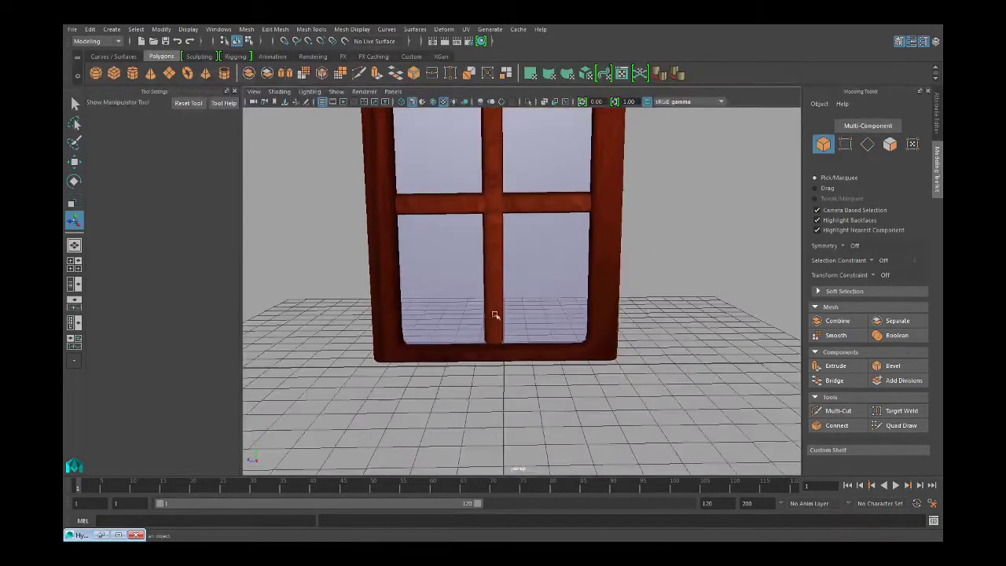
click(494, 354)
scroll(446, 338, up, 5)
alt+middle_drag(447, 338, 501, 200)
scroll(503, 235, up, 1)
alt+drag(503, 248, 463, 274)
alt+middle_drag(408, 309, 535, 255)
alt+drag(458, 293, 459, 281)
alt+middle_drag(464, 278, 669, 256)
scroll(512, 278, up, 3)
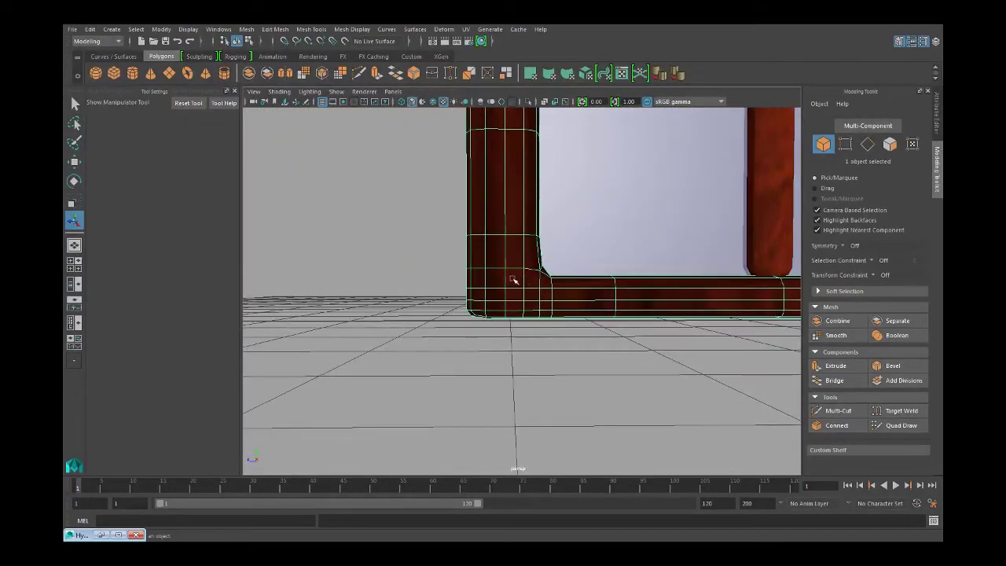
key(F11)
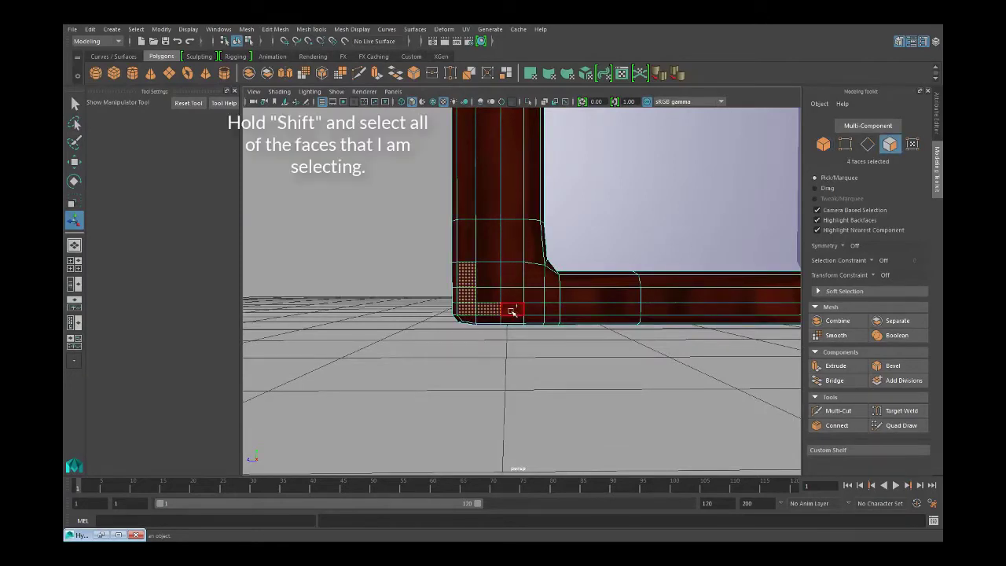
- Add the remaining faces of the frame's lowest front row through to the matching faces at the lower-right corner
alt+middle_drag(646, 299, 391, 285)
shift+click(600, 303)
scroll(618, 307, down, 3)
alt+middle_drag(695, 309, 288, 295)
shift+click(434, 293)
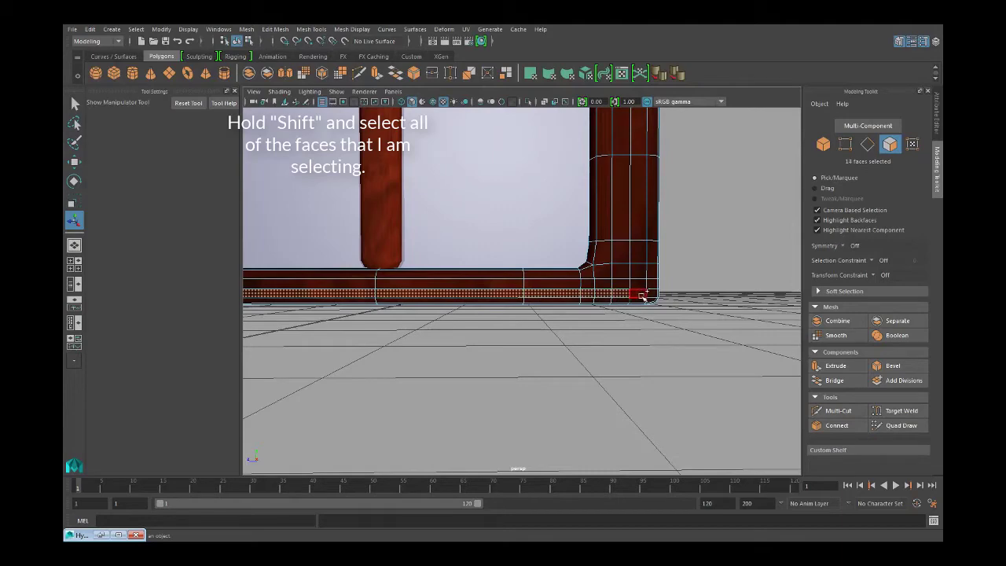
scroll(589, 302, down, 5)
scroll(599, 298, up, 3)
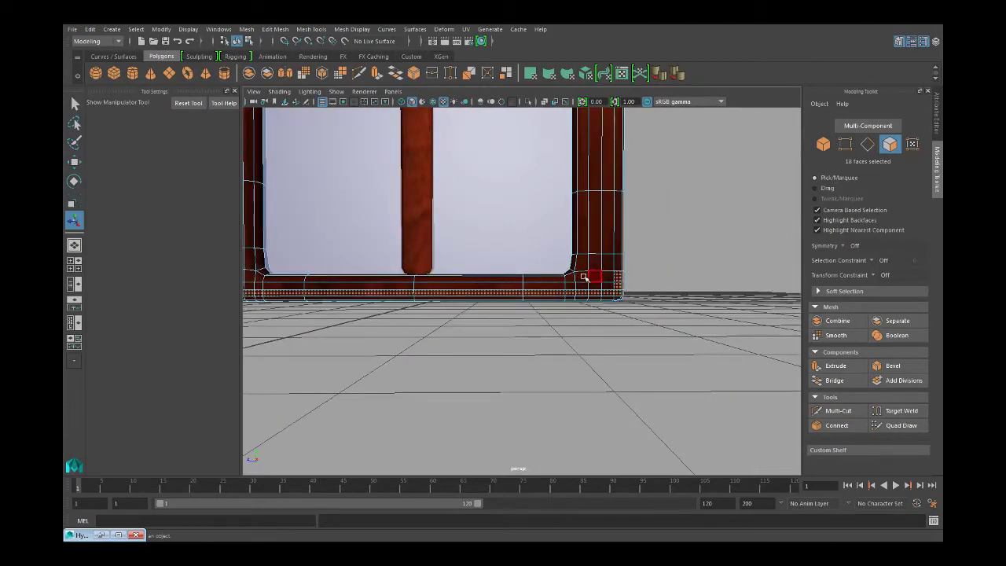
alt+middle_drag(487, 263, 634, 260)
- Extrude the selected bottom faces outward from the front of the frame to form a windowsill
click(842, 366)
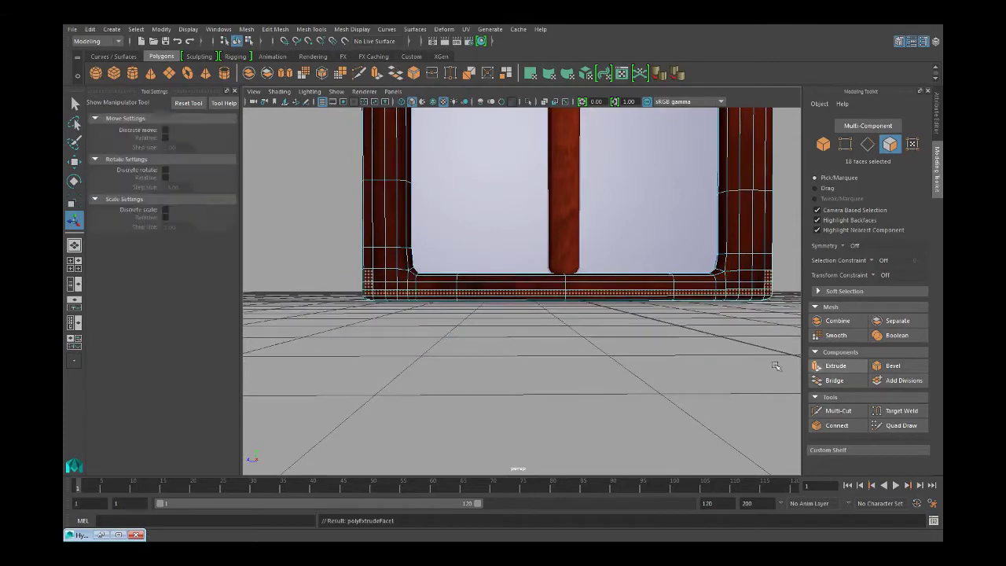
scroll(543, 296, down, 4)
alt+drag(515, 289, 654, 309)
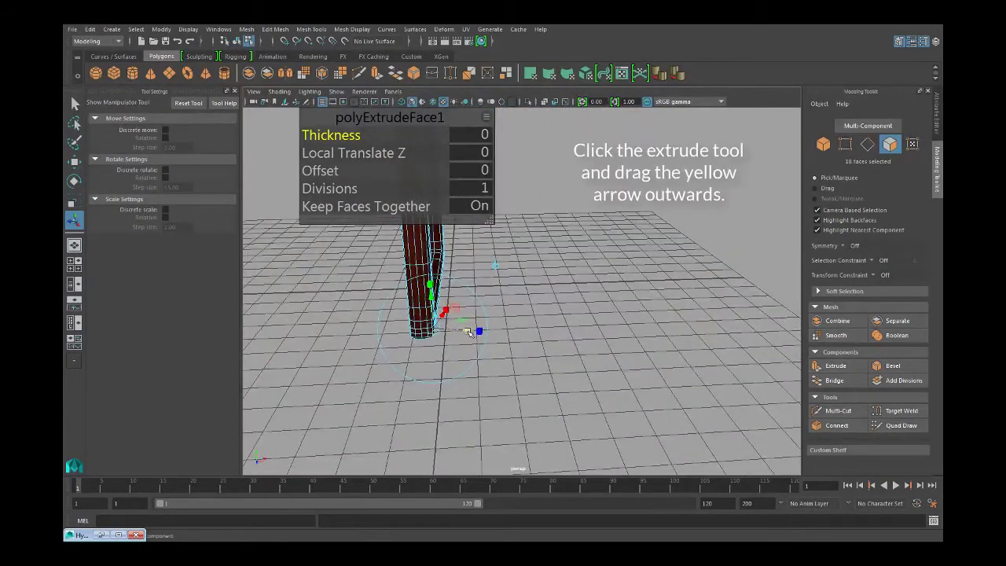
drag(469, 333, 536, 335)
alt+drag(618, 317, 495, 335)
drag(460, 303, 469, 302)
key(ctrl+z)
alt+drag(589, 320, 522, 331)
key(r)
- Insert an edge loop close to the windowsill's outer front edge with the Multi-Cut tool
scroll(522, 331, up, 8)
alt+drag(469, 225, 475, 245)
scroll(519, 302, down, 5)
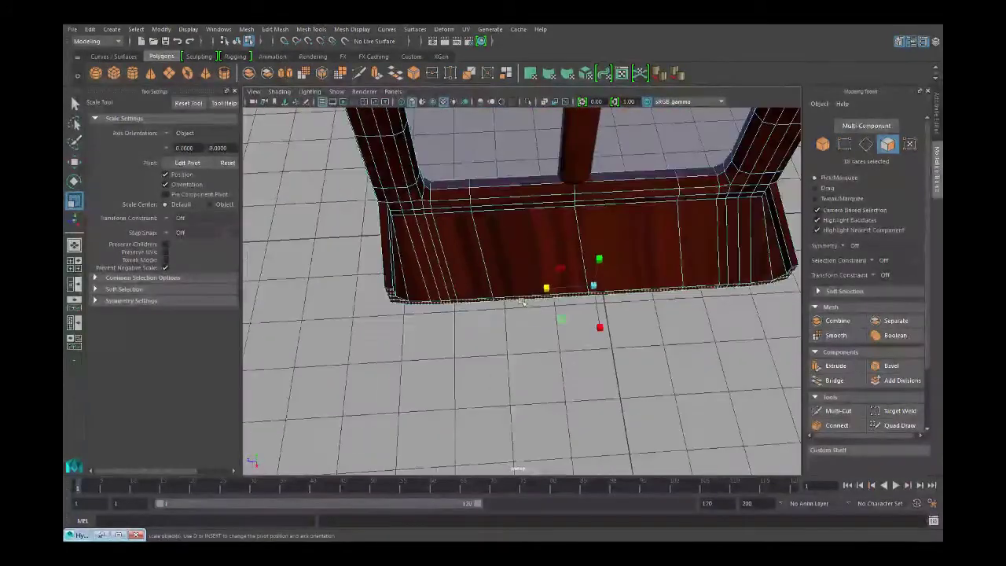
alt+drag(507, 305, 500, 322)
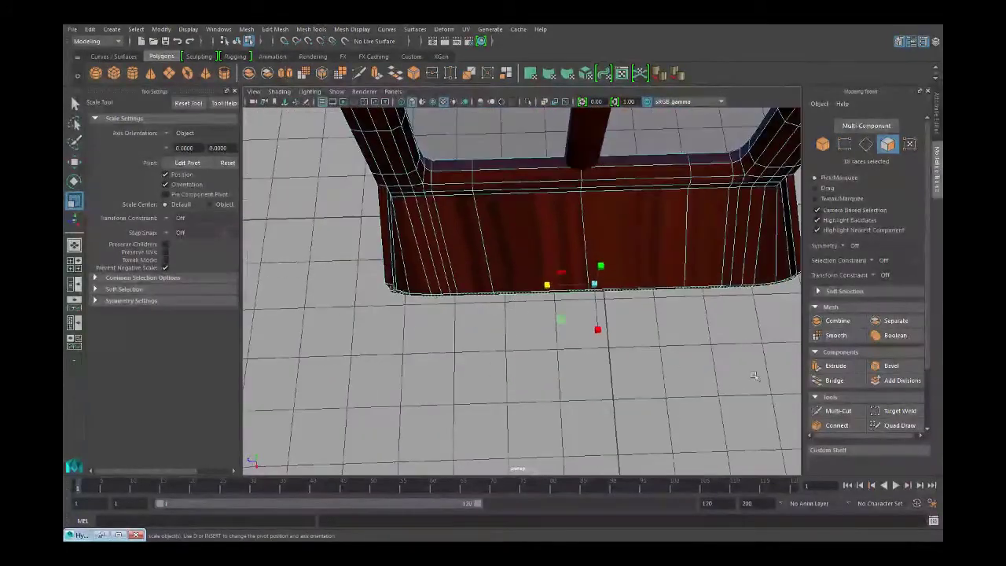
click(838, 411)
ctrl+click(441, 280)
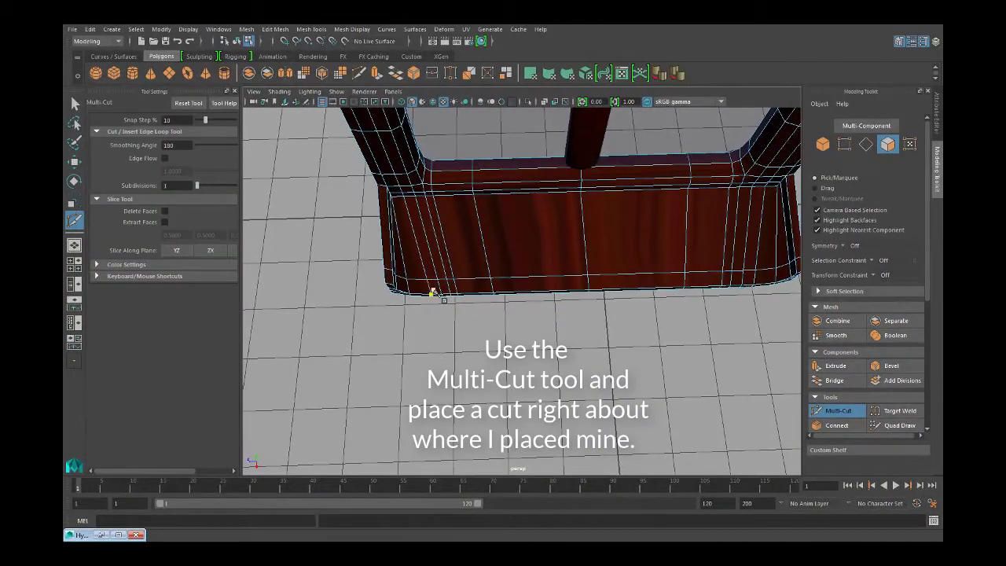
- Select the narrow row of top faces along the windowsill's front edge, leaving out the rounded corners
scroll(429, 290, up, 5)
click(75, 104)
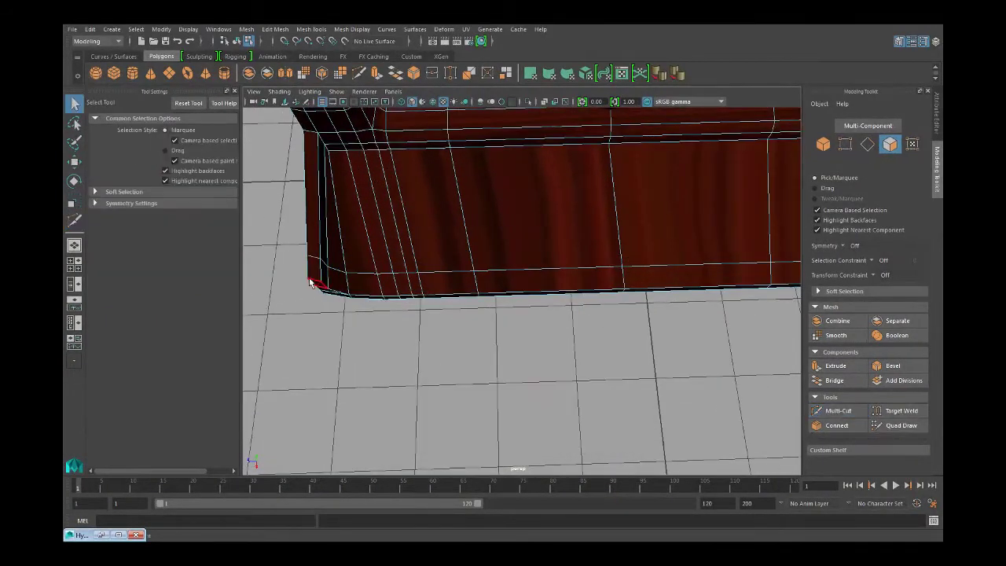
mouse_move(367, 286)
alt+mouse_down()
mouse_move(366, 264)
mouse_move(365, 274)
alt+mouse_up()
click(368, 301)
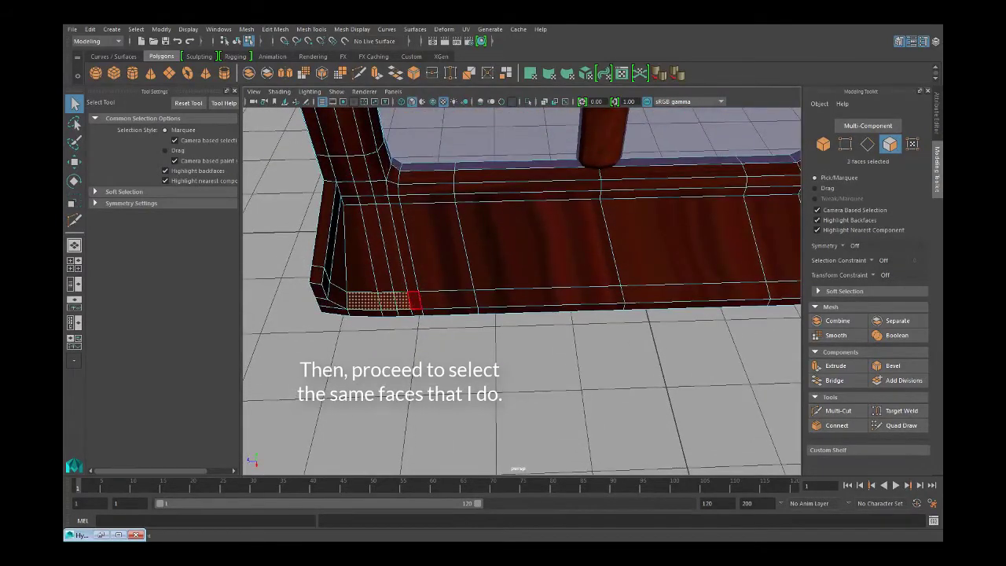
shift+click(416, 302)
shift+click(445, 302)
scroll(551, 289, down, 5)
shift+click(553, 292)
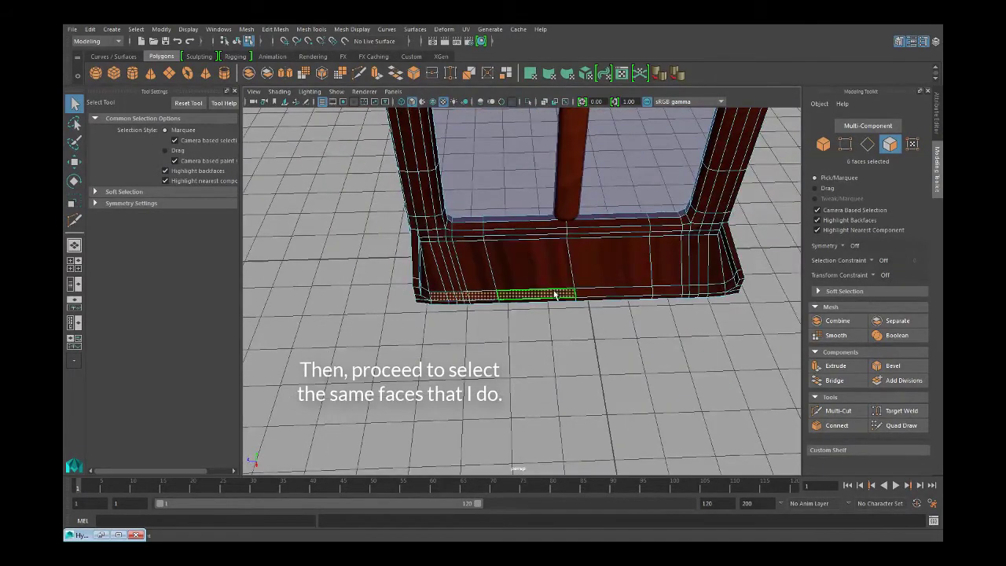
alt+middle_drag(613, 275, 494, 272)
shift+click(497, 288)
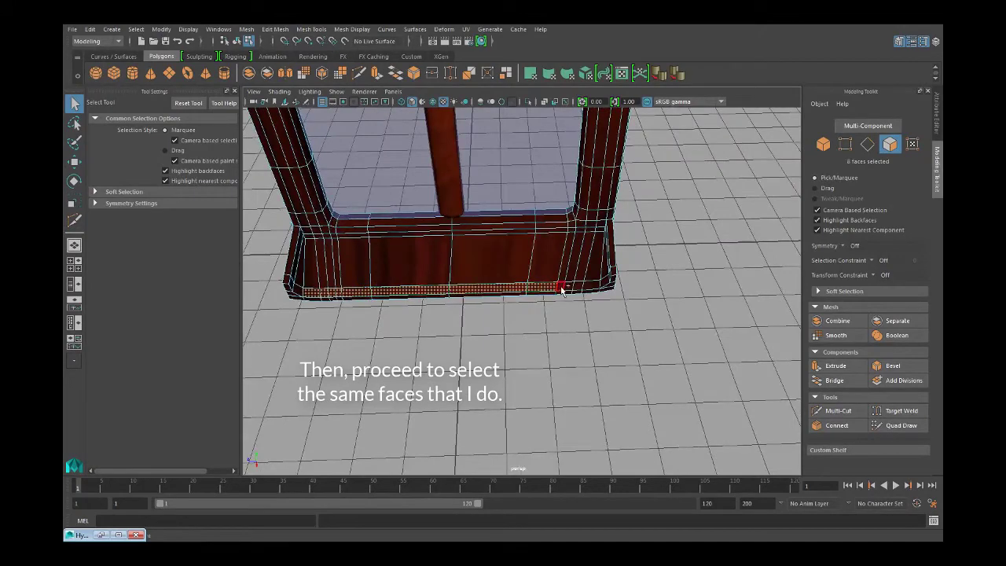
shift+click(582, 287)
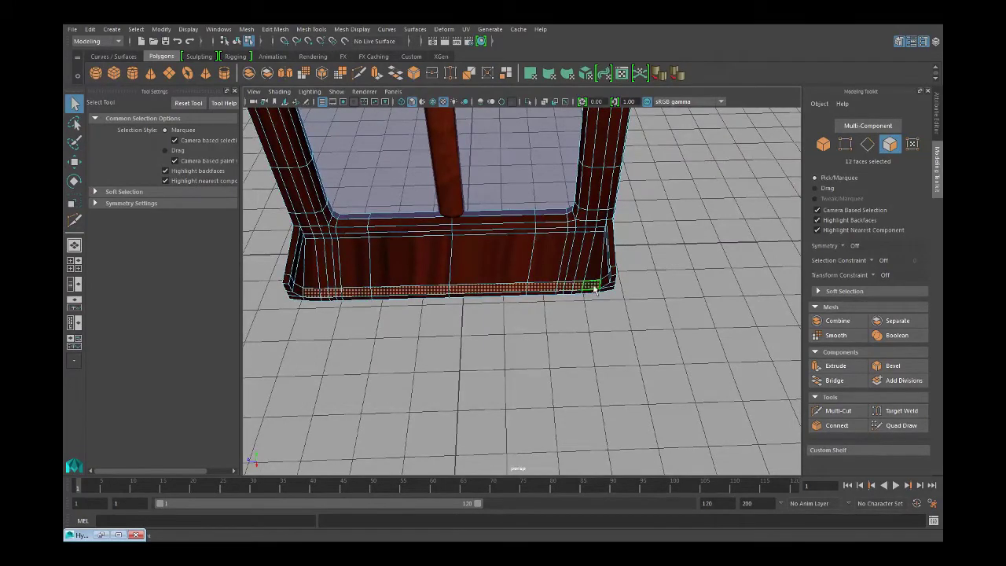
- Extrude the selected front-edge faces upward to create a raised lip on the windowsill
click(836, 366)
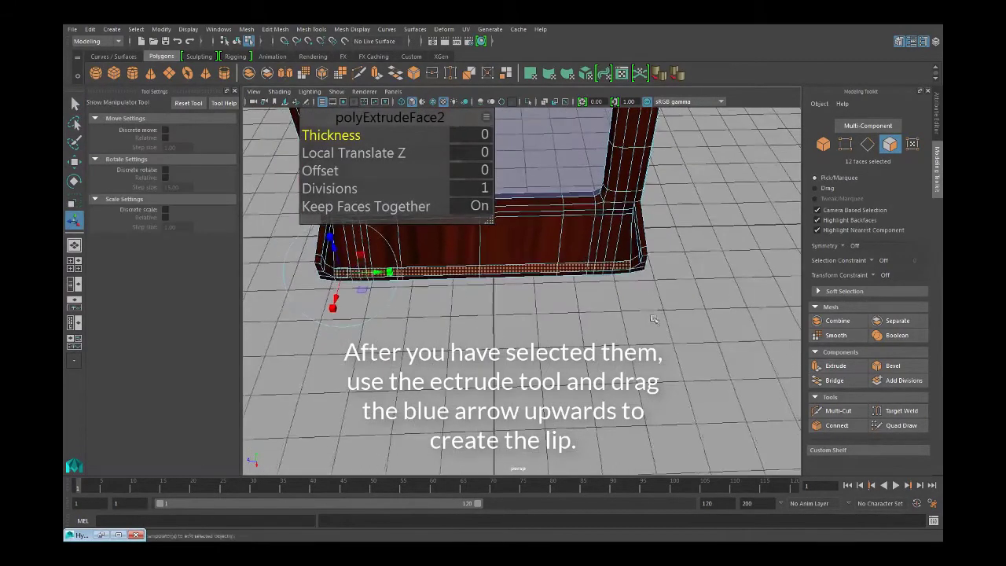
alt+drag(654, 319, 655, 260)
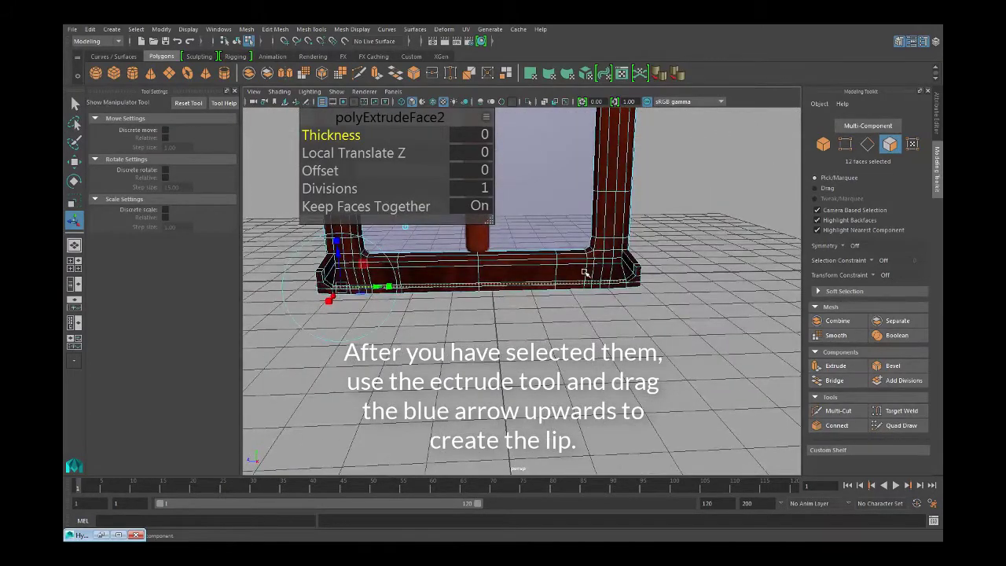
alt+middle_drag(585, 273, 697, 326)
drag(456, 311, 458, 299)
key(ctrl+z)
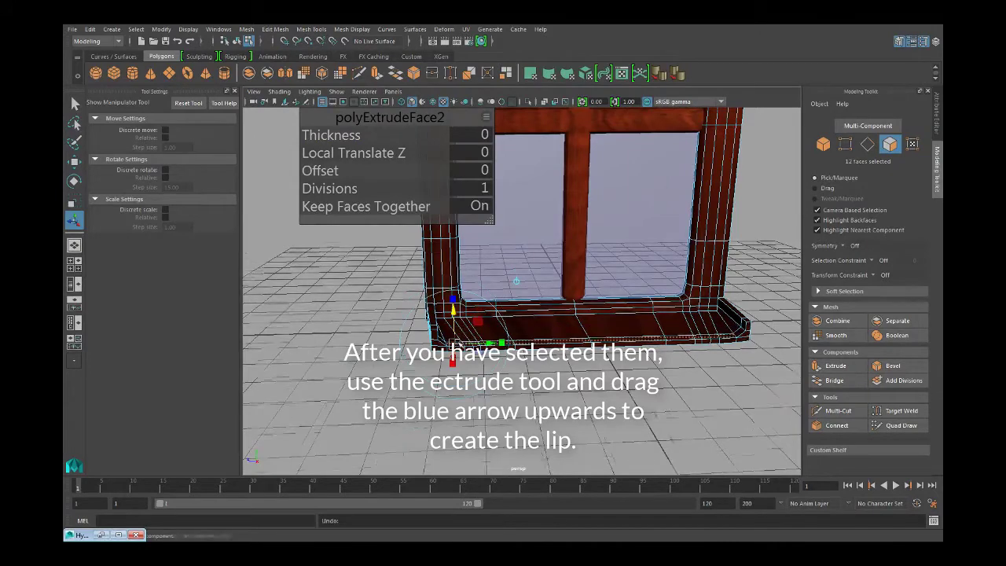
scroll(456, 318, up, 3)
shift+click(400, 371)
alt+middle_drag(592, 347, 475, 347)
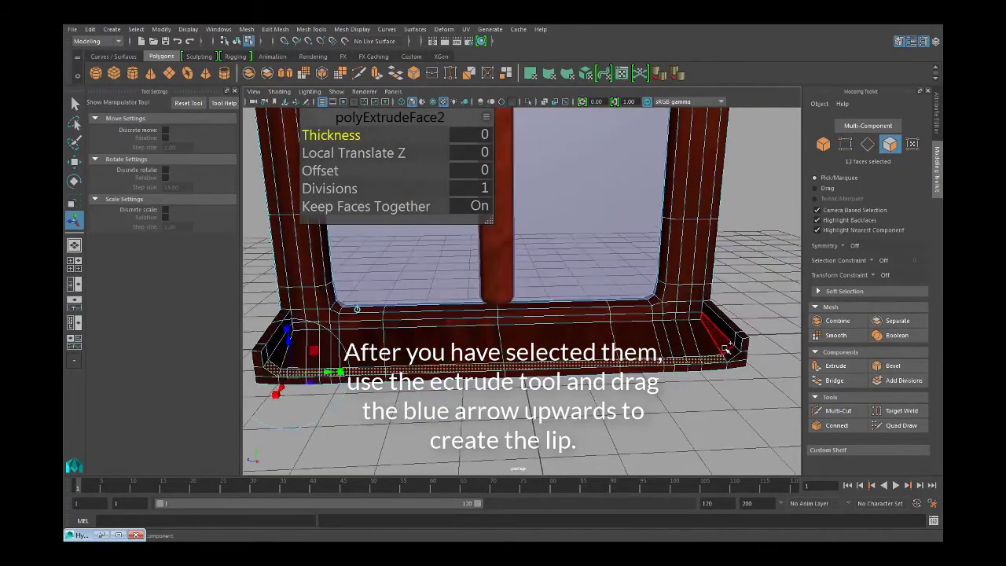
drag(291, 344, 264, 305)
alt+middle_drag(267, 346, 370, 364)
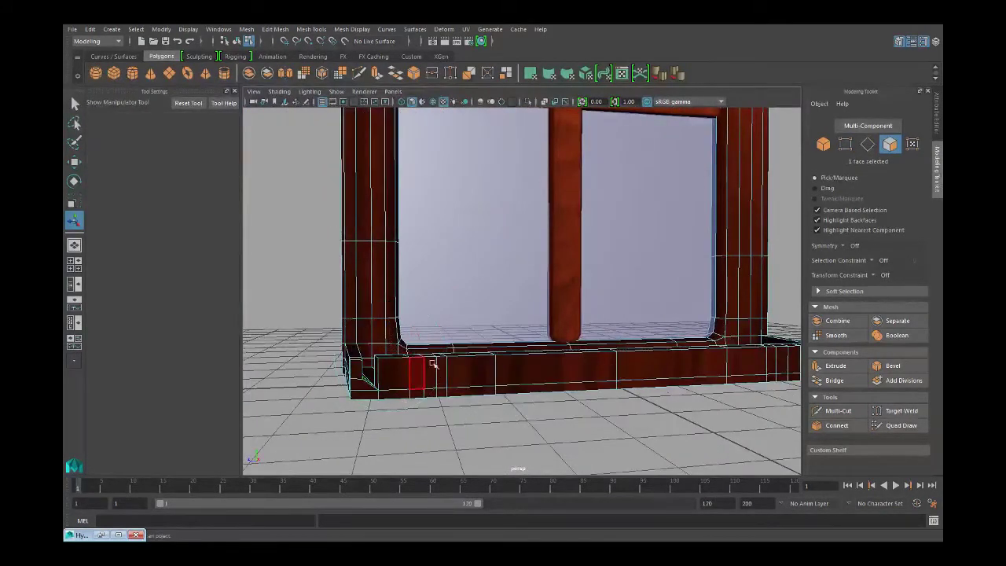
alt+drag(393, 370, 423, 376)
alt+middle_drag(602, 366, 346, 328)
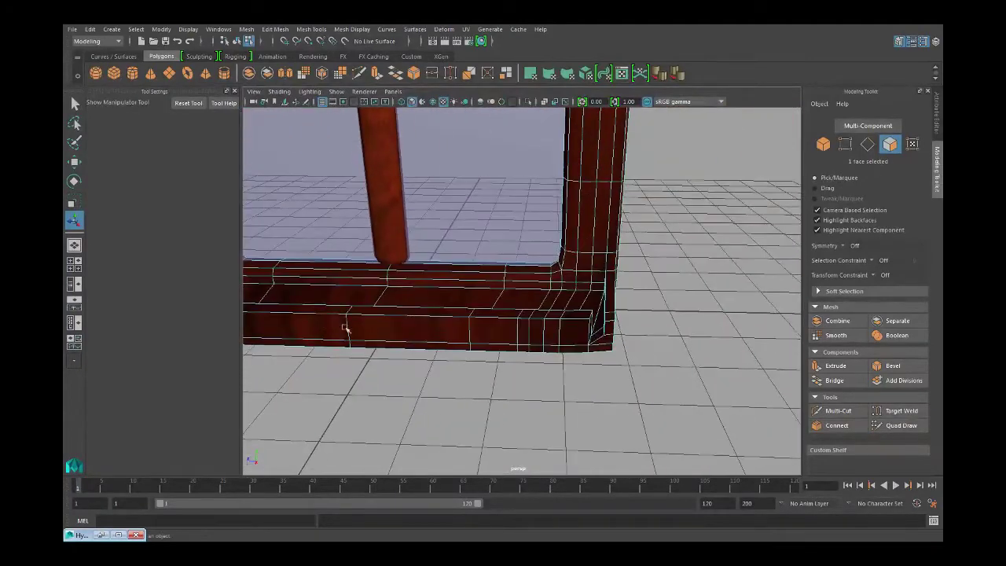
- Extrude the two small corner faces at the ends of the windowsill's raised lip and move them upward together
shift+click(599, 339)
alt+middle_drag(415, 317, 644, 346)
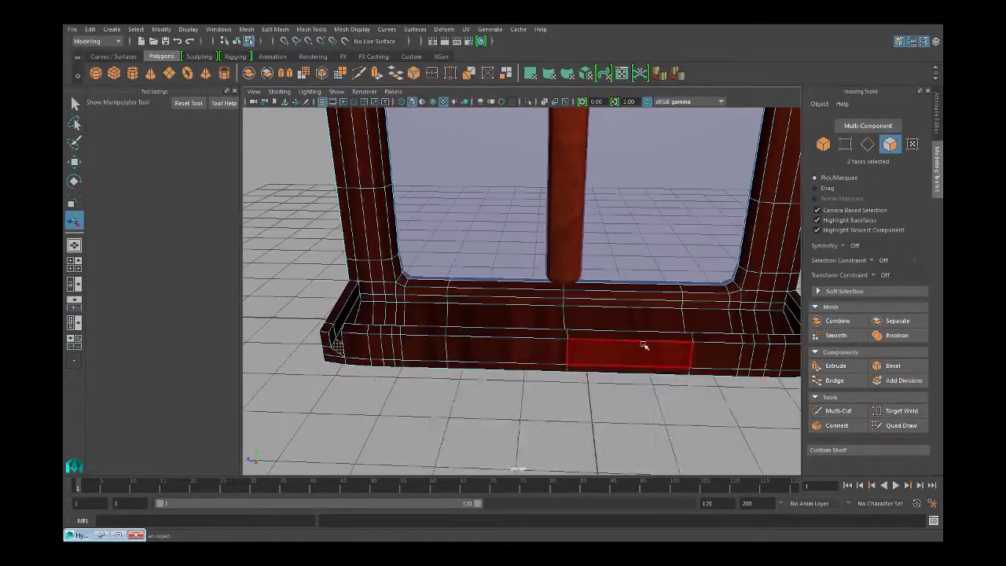
click(822, 367)
alt+drag(352, 368, 383, 352)
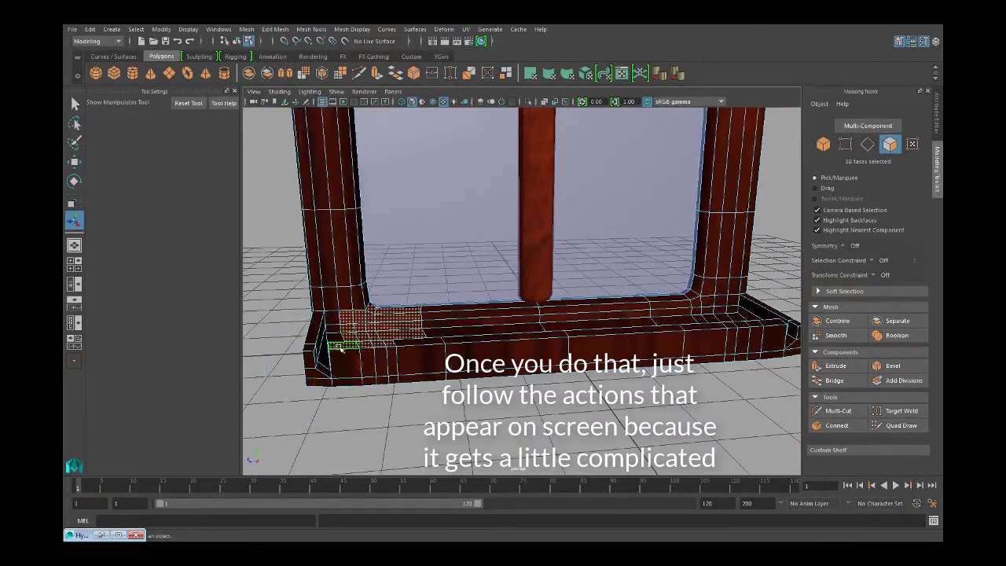
key(ctrl+z)
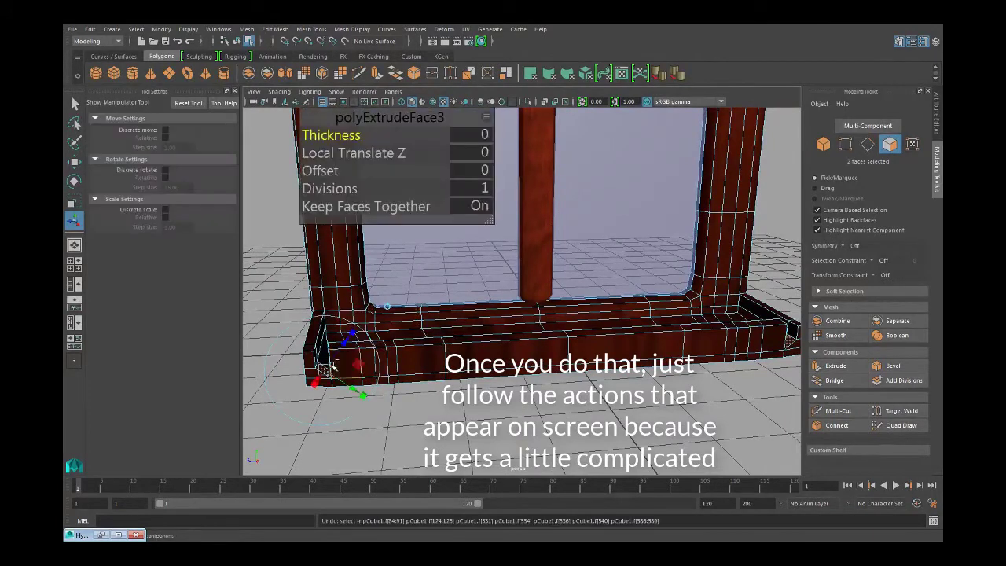
drag(342, 344, 360, 321)
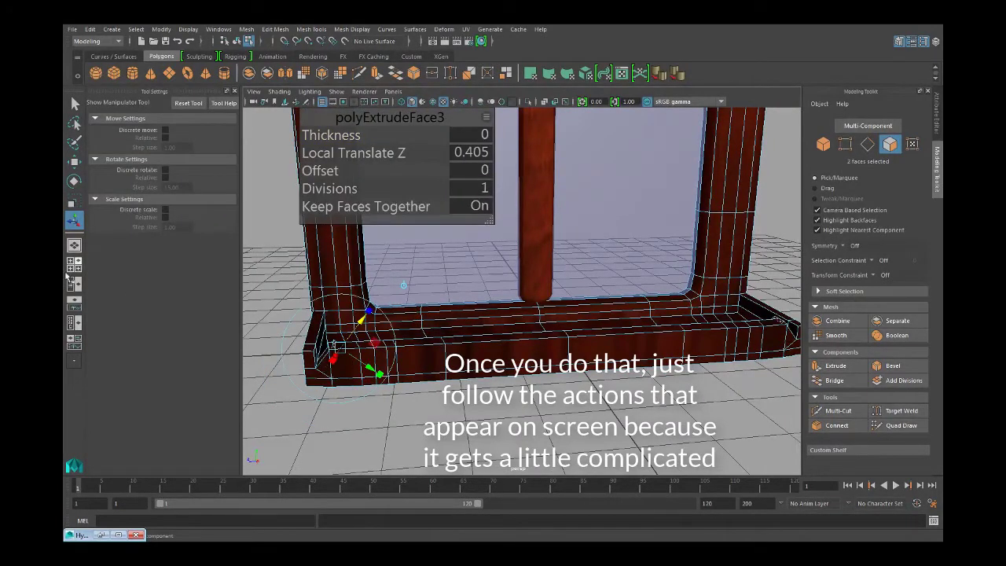
click(72, 184)
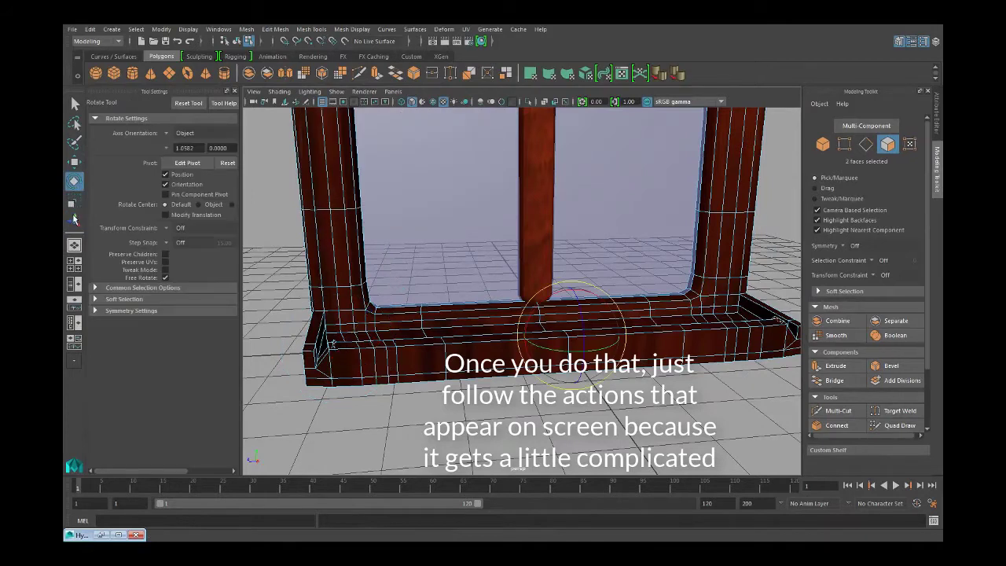
click(74, 161)
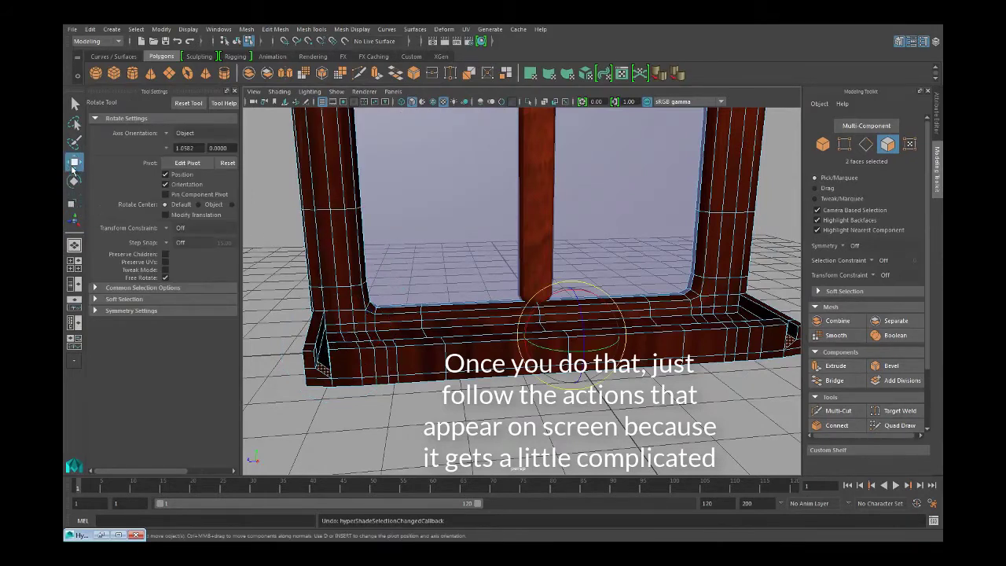
drag(573, 308, 574, 291)
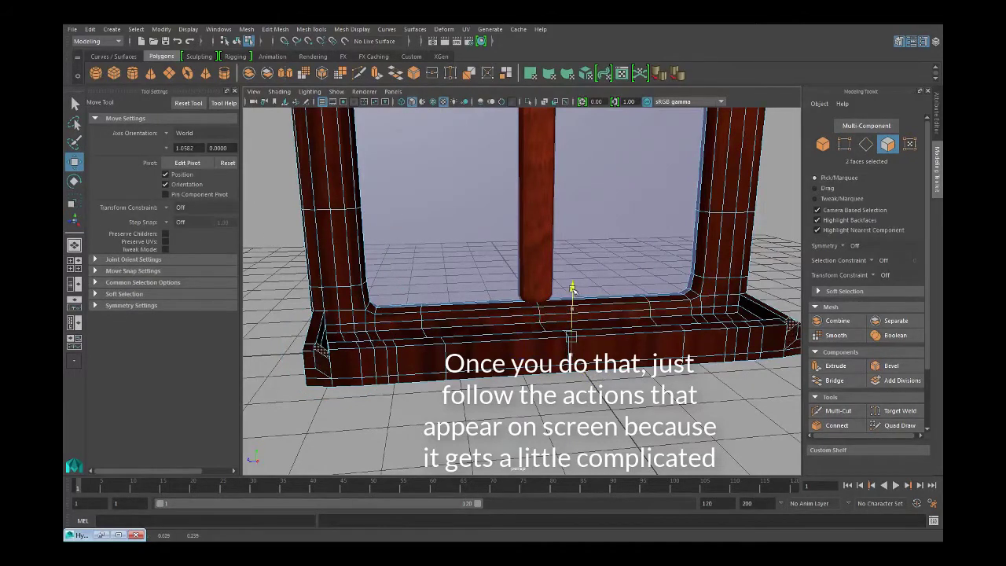
click(74, 181)
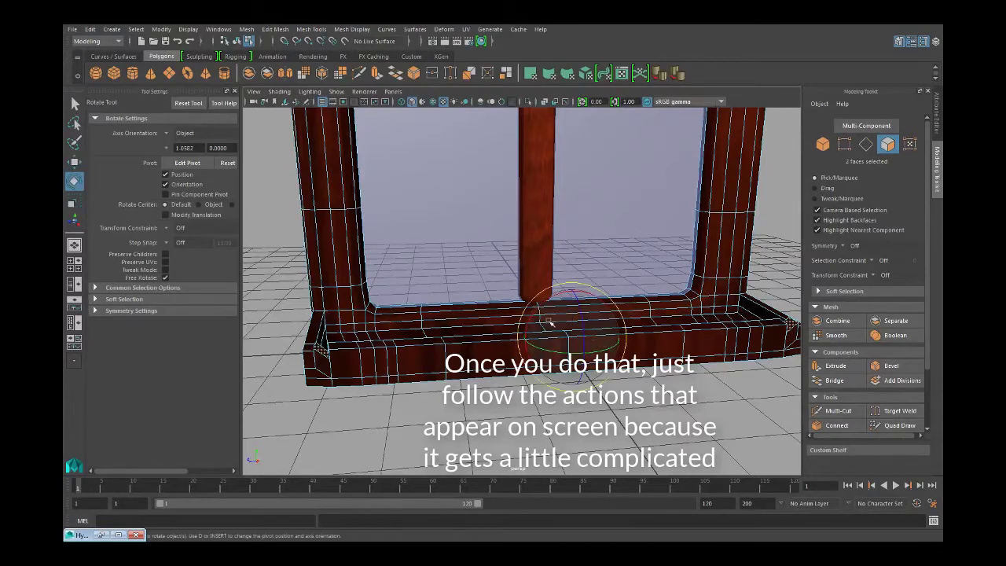
drag(532, 310, 529, 315)
key(ctrl+z)
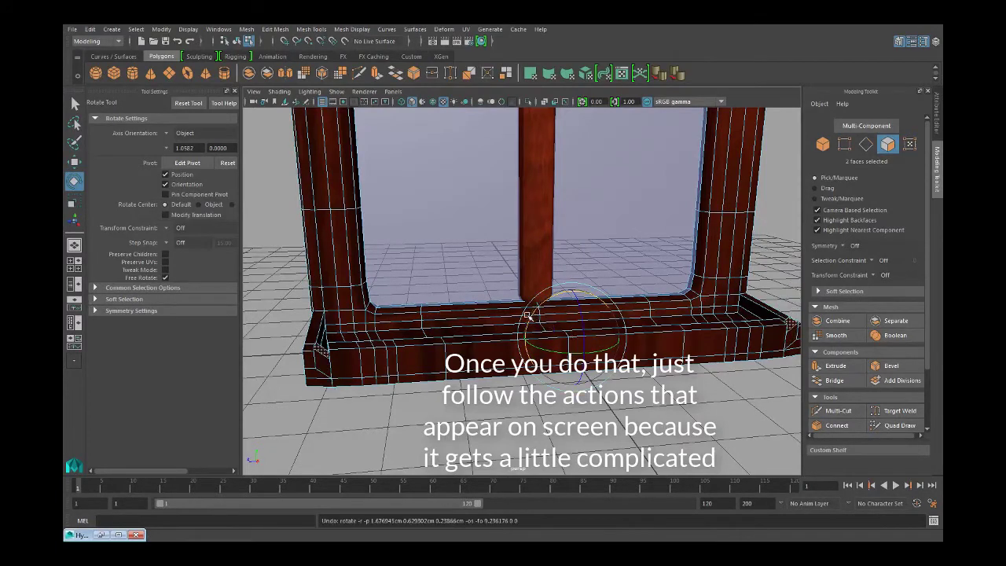
- Select only the left corner face of the windowsill and raise it level with the top of the lip
click(321, 351)
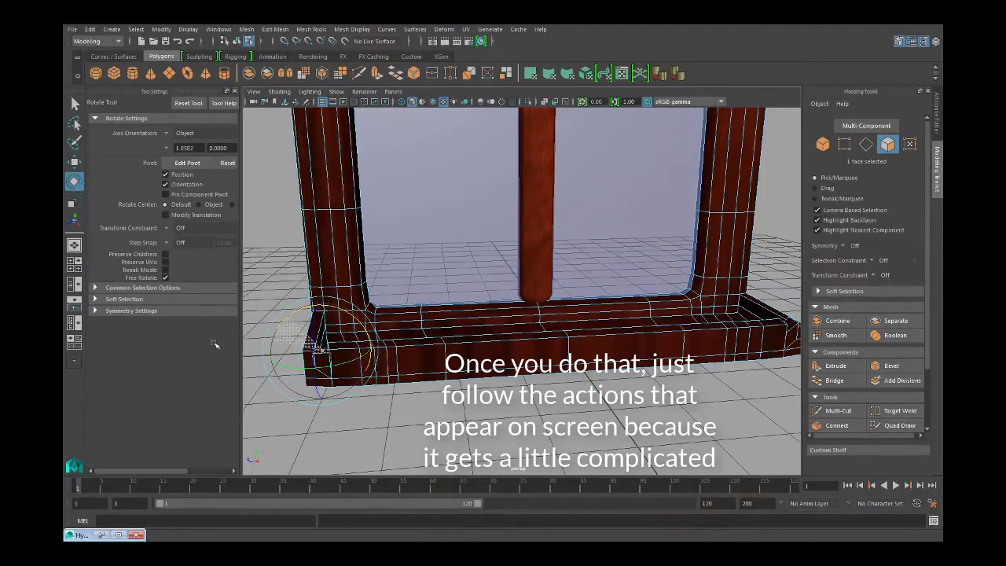
scroll(370, 362, up, 3)
alt+middle_drag(371, 361, 544, 244)
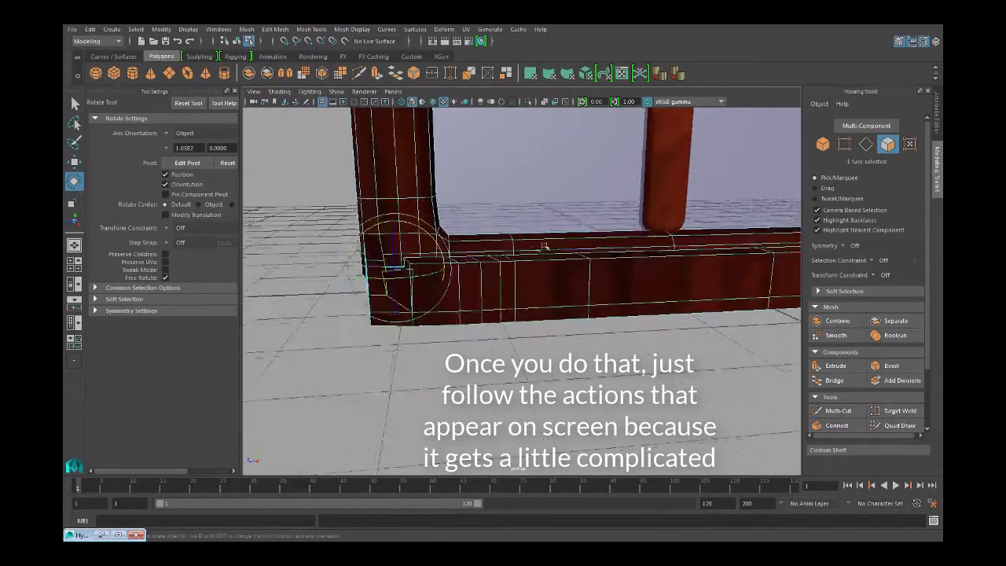
scroll(460, 281, up, 3)
alt+middle_drag(461, 281, 516, 304)
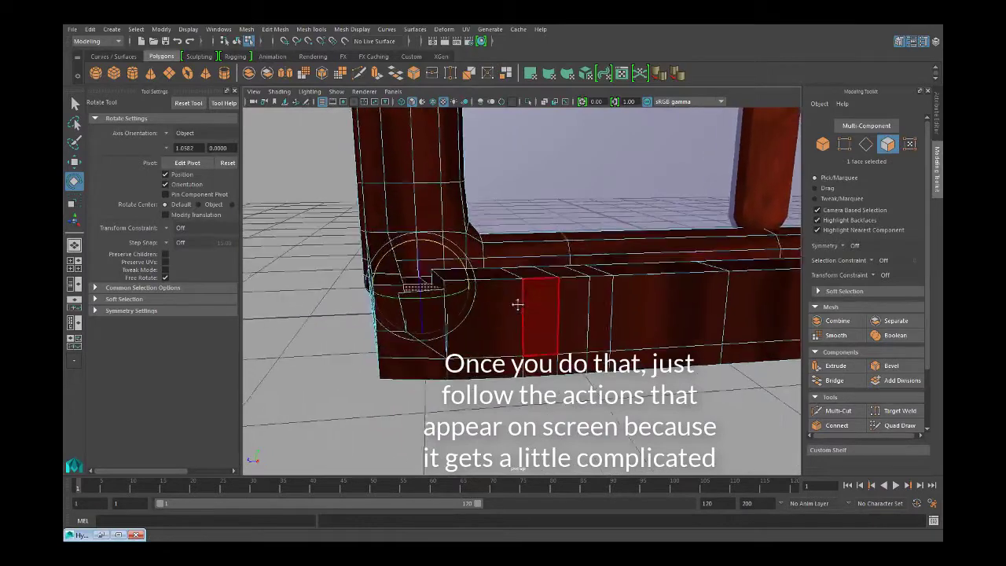
click(73, 163)
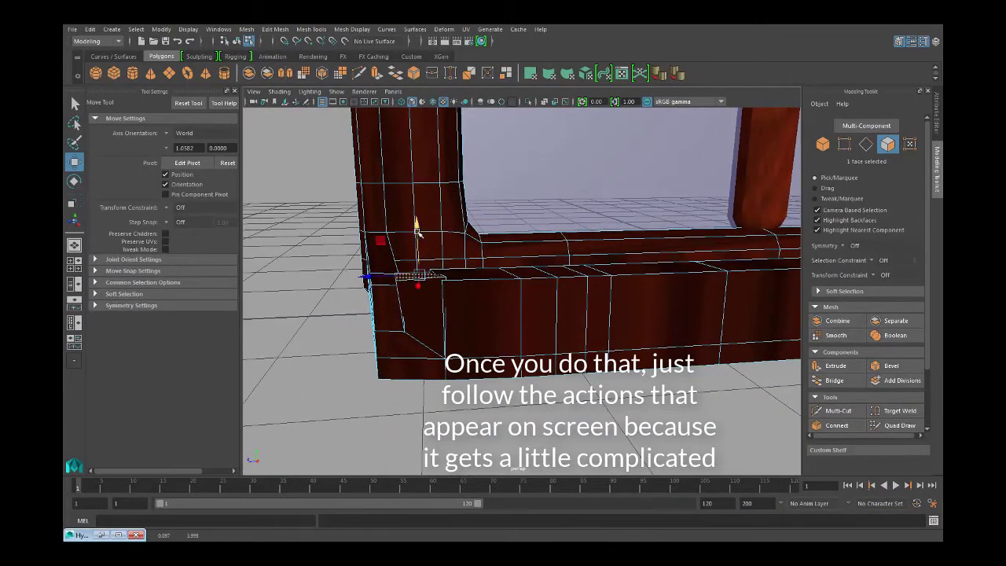
alt+drag(418, 234, 397, 275)
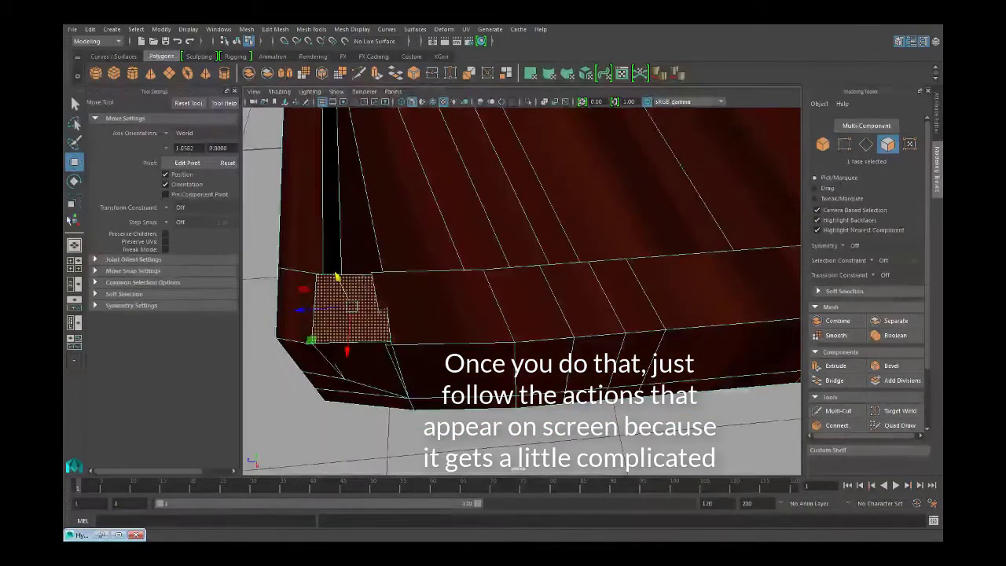
- Scale, rotate and shift the left corner face so its edges line up with the neighbouring lip faces
key(r)
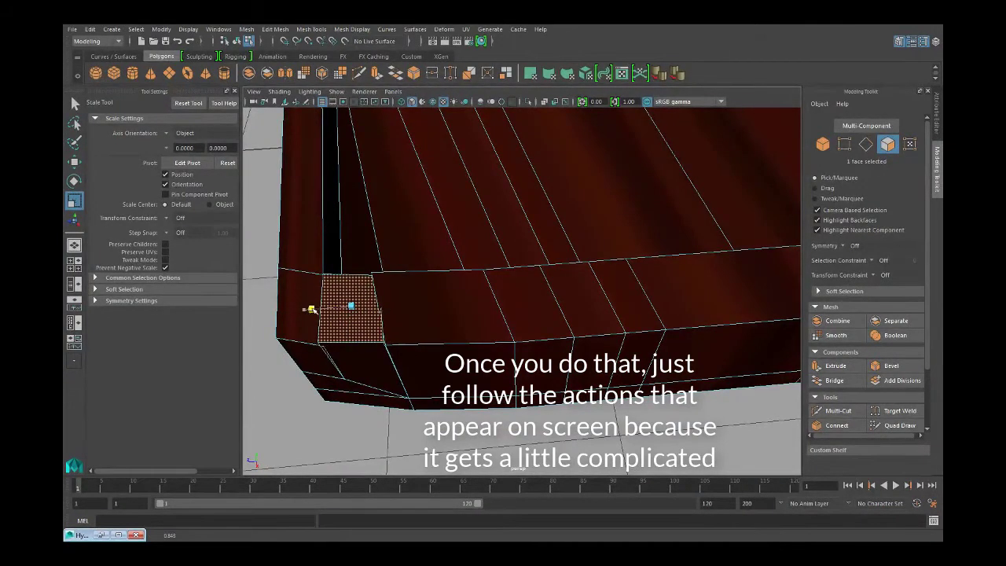
key(e)
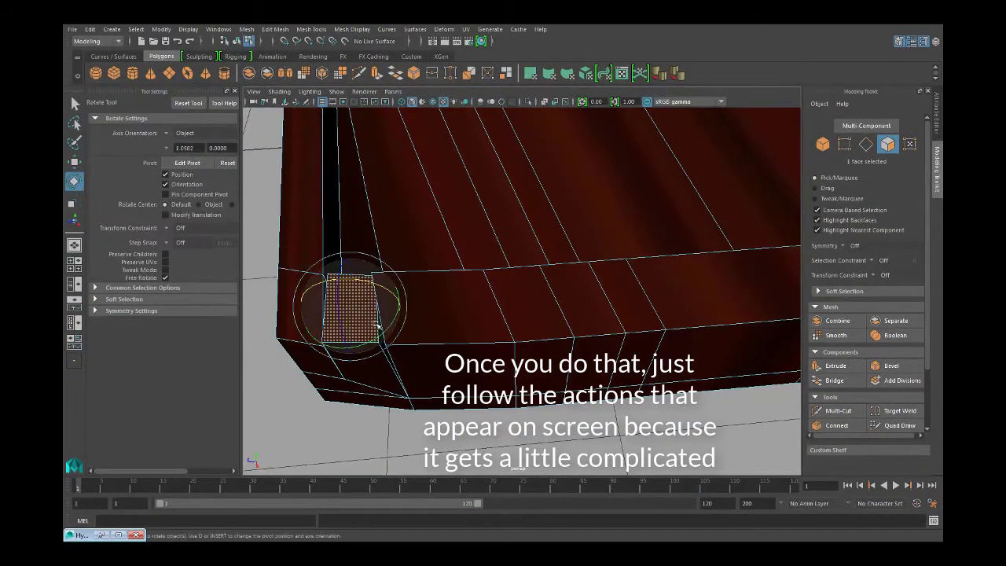
drag(375, 340, 376, 340)
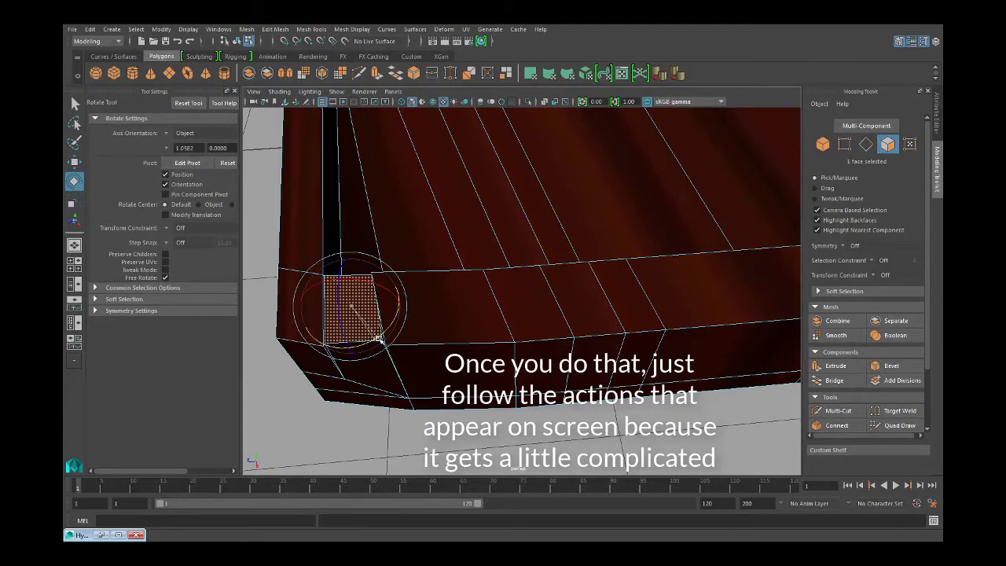
key(w)
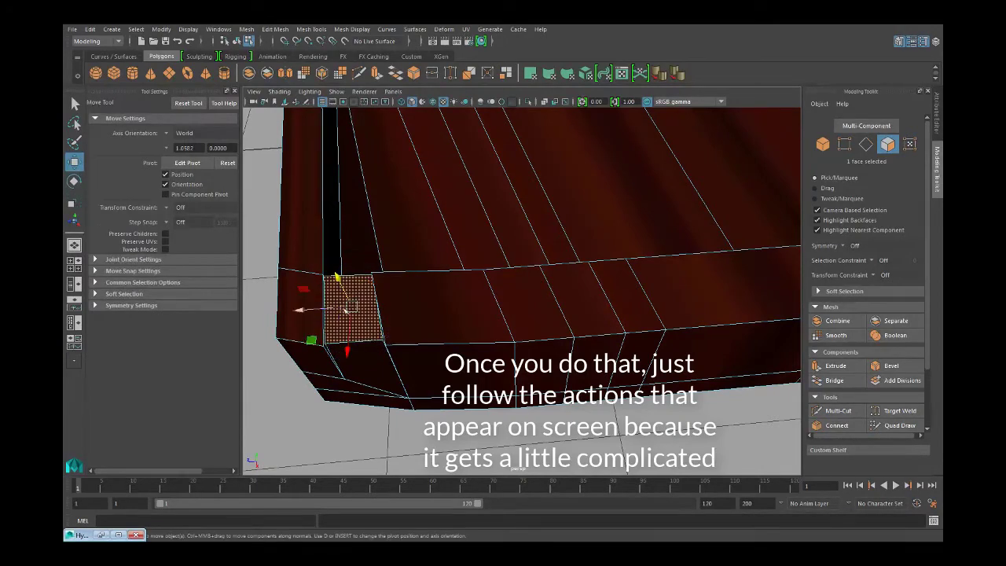
drag(302, 310, 434, 261)
- Refine the left corner face's width and angle with slight Scale and Rotate adjustments to close the remaining gaps
alt+drag(585, 367, 589, 341)
alt+middle_drag(589, 341, 491, 269)
click(76, 202)
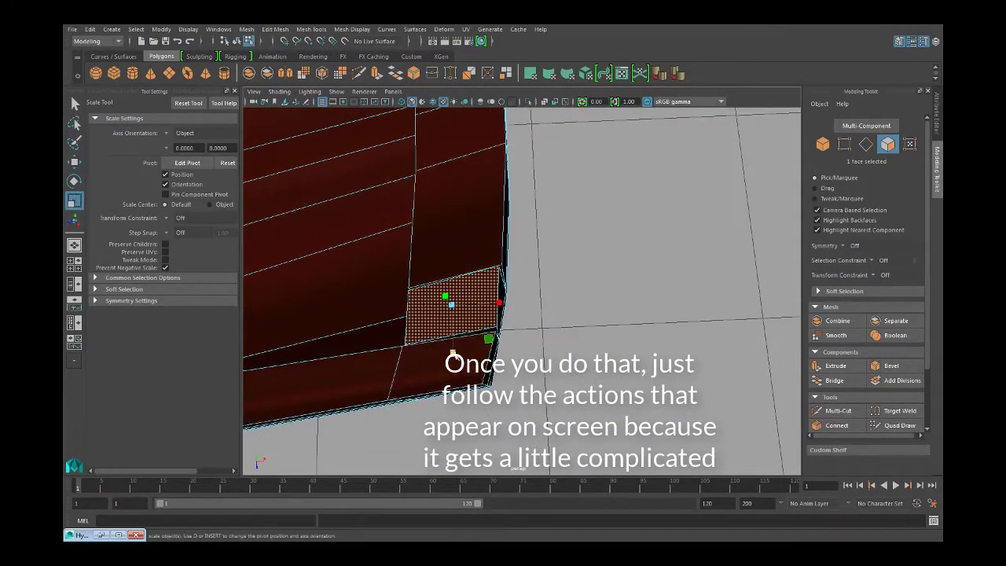
drag(454, 354, 453, 357)
alt+drag(408, 267, 420, 240)
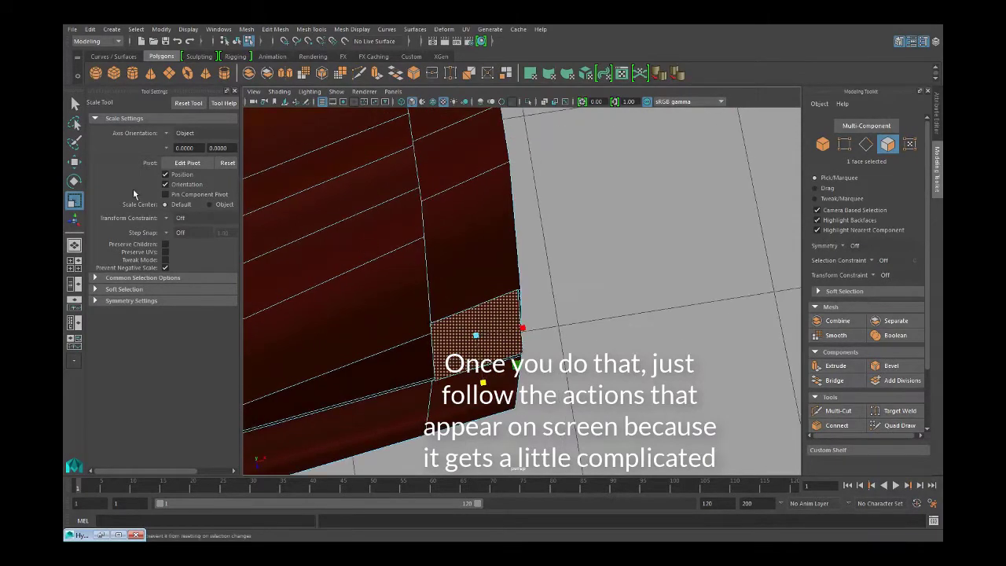
click(74, 181)
drag(510, 303, 510, 302)
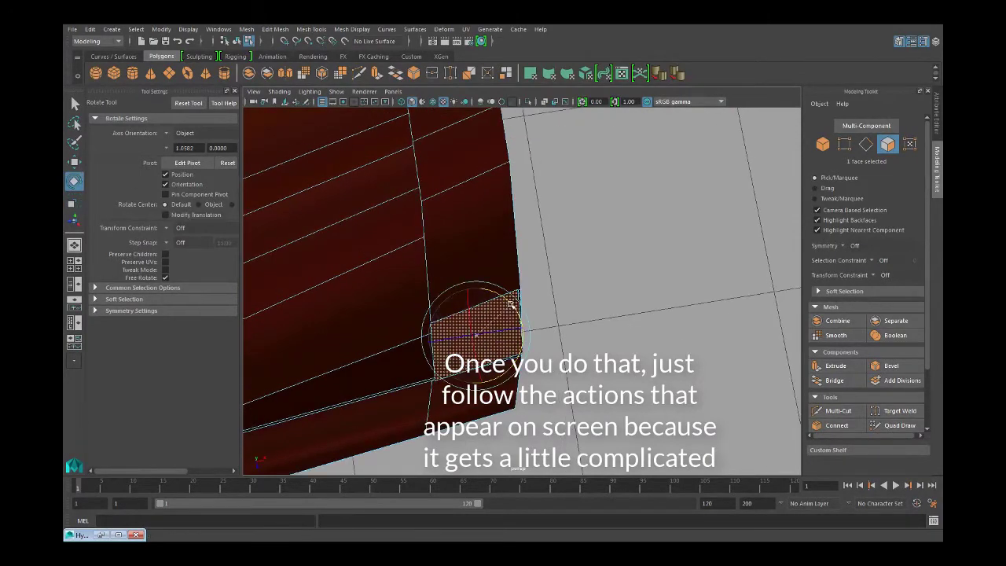
- Select the right corner face of the windowsill and raise it level with the top of the lip
scroll(613, 255, down, 4)
alt+drag(629, 231, 489, 271)
alt+middle_drag(489, 271, 276, 282)
alt+drag(276, 282, 420, 269)
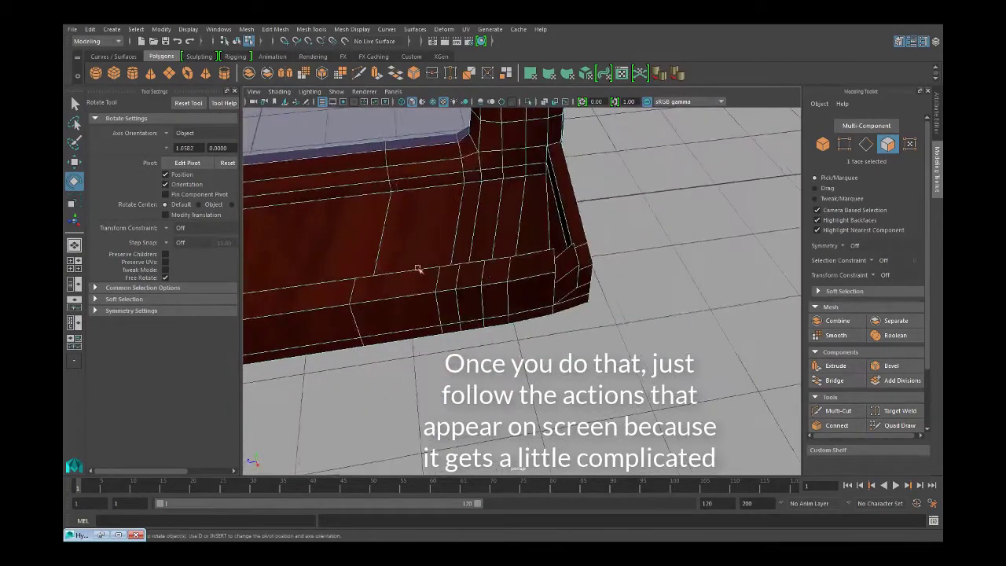
click(568, 270)
scroll(568, 270, up, 4)
alt+drag(570, 272, 578, 246)
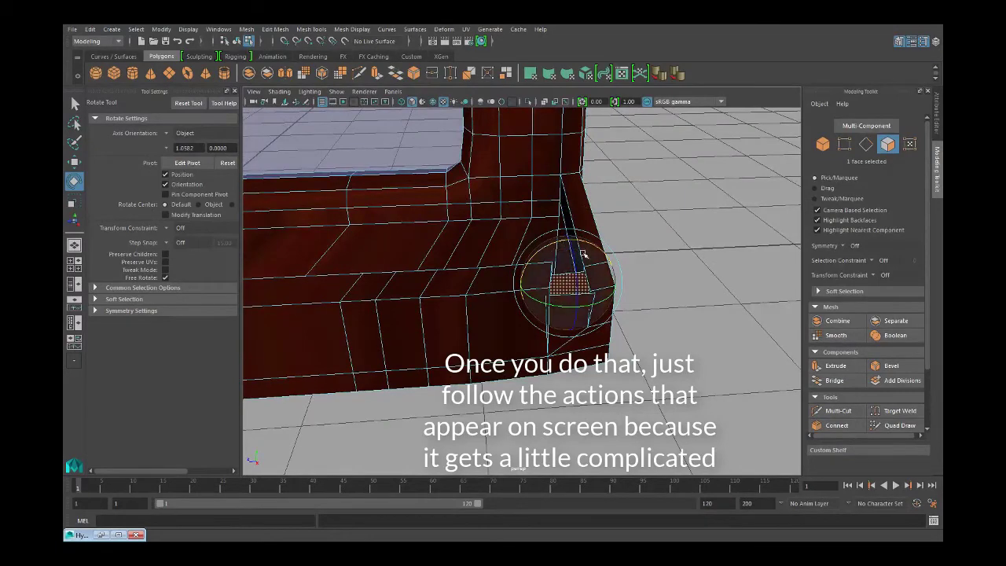
alt+right_drag(584, 251, 623, 268)
click(74, 163)
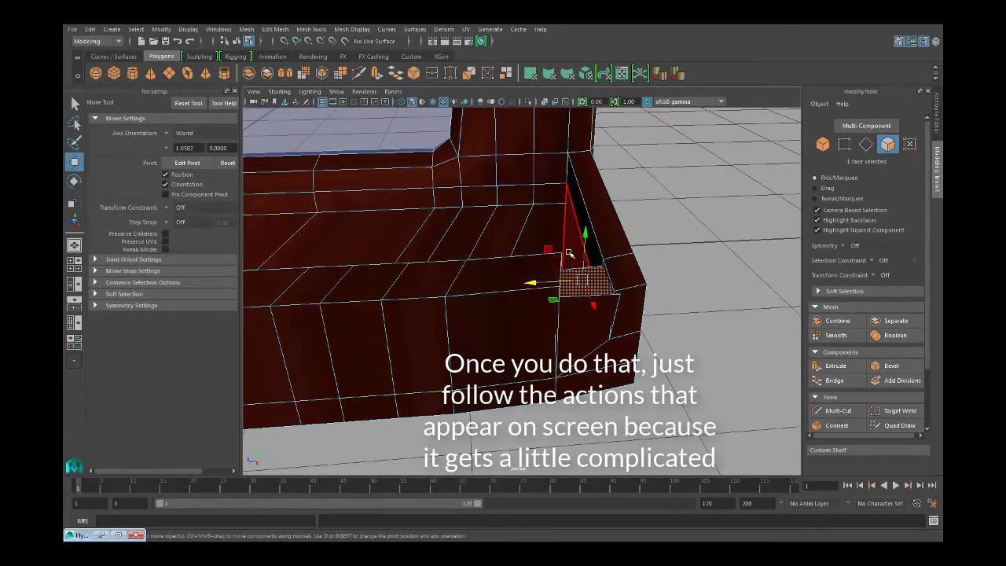
drag(585, 242, 659, 232)
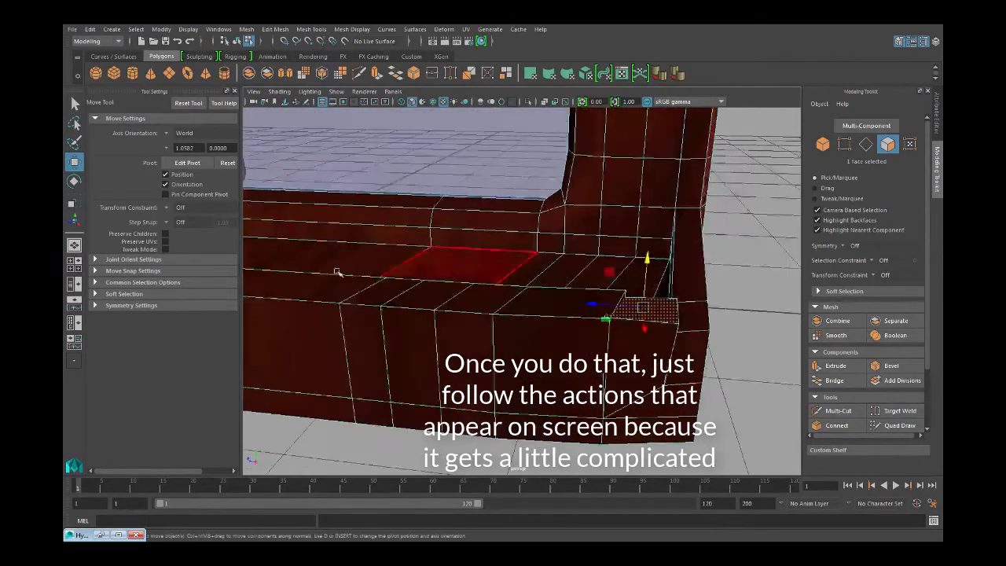
- Scale and rotate the right corner face to fit against the adjacent faces of the raised lip
click(76, 203)
drag(595, 304, 594, 224)
alt+middle_drag(594, 224, 596, 305)
click(73, 182)
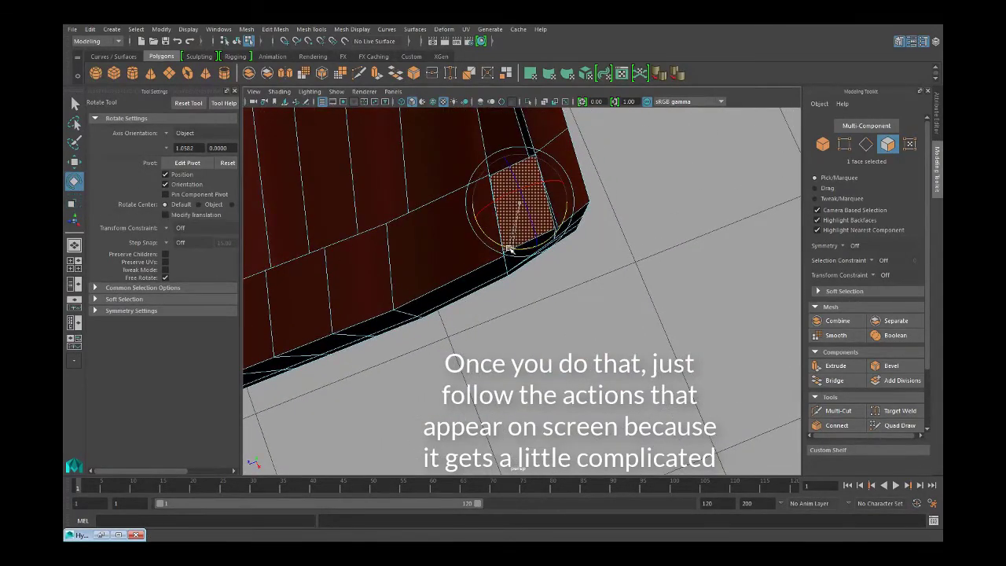
alt+drag(510, 249, 503, 227)
- Return to object mode and inspect the finished window and its windowsill from above, the front and the side
scroll(488, 247, down, 15)
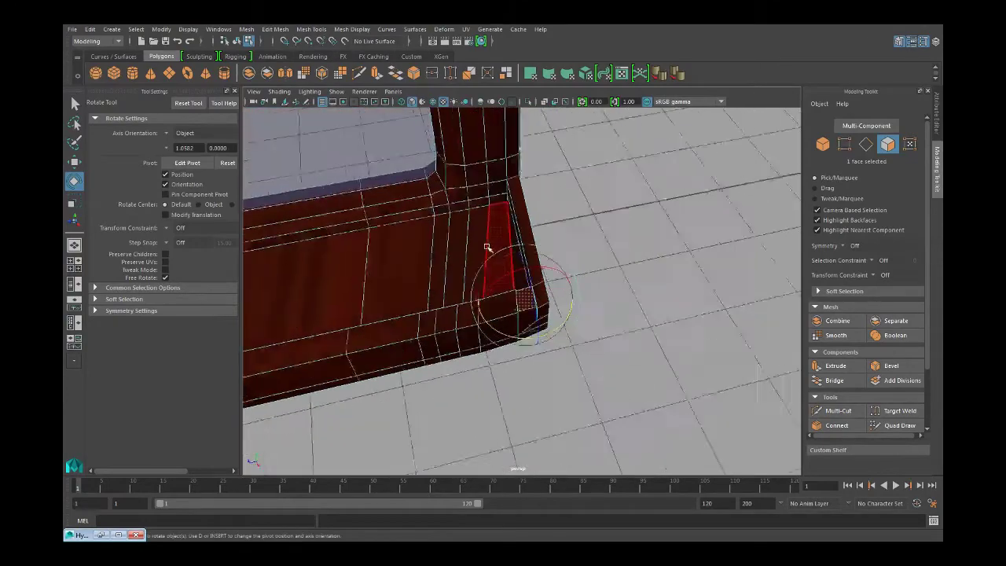
key(F8)
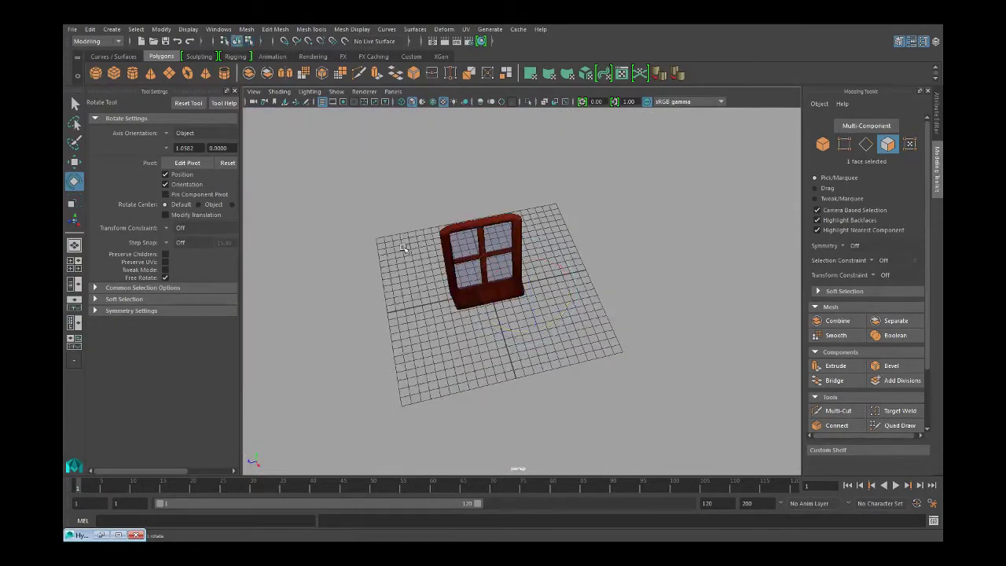
scroll(413, 269, up, 8)
alt+drag(417, 273, 448, 280)
scroll(498, 324, up, 5)
scroll(446, 279, down, 5)
alt+middle_drag(438, 276, 528, 321)
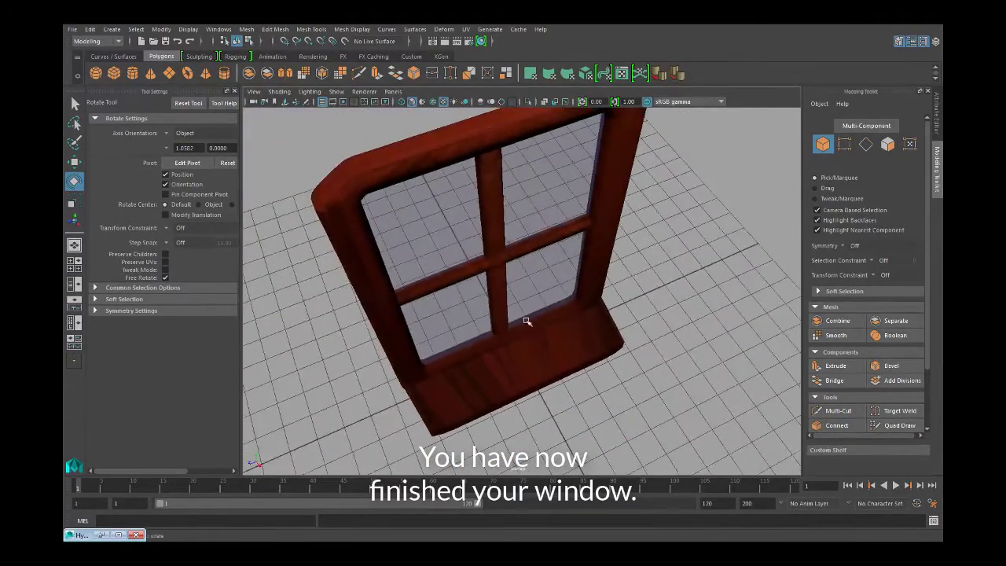
alt+drag(528, 322, 497, 273)
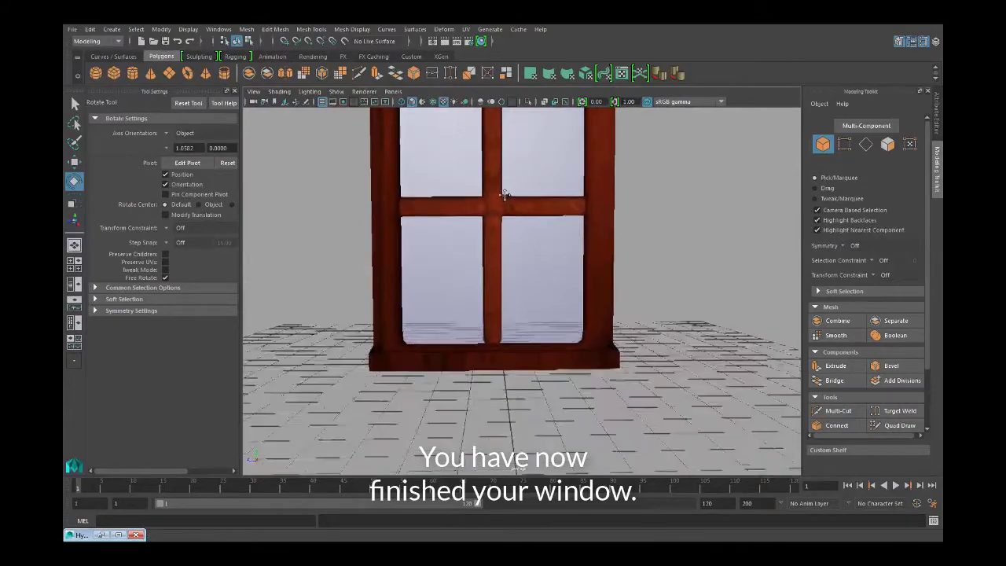
alt+middle_drag(504, 195, 494, 253)
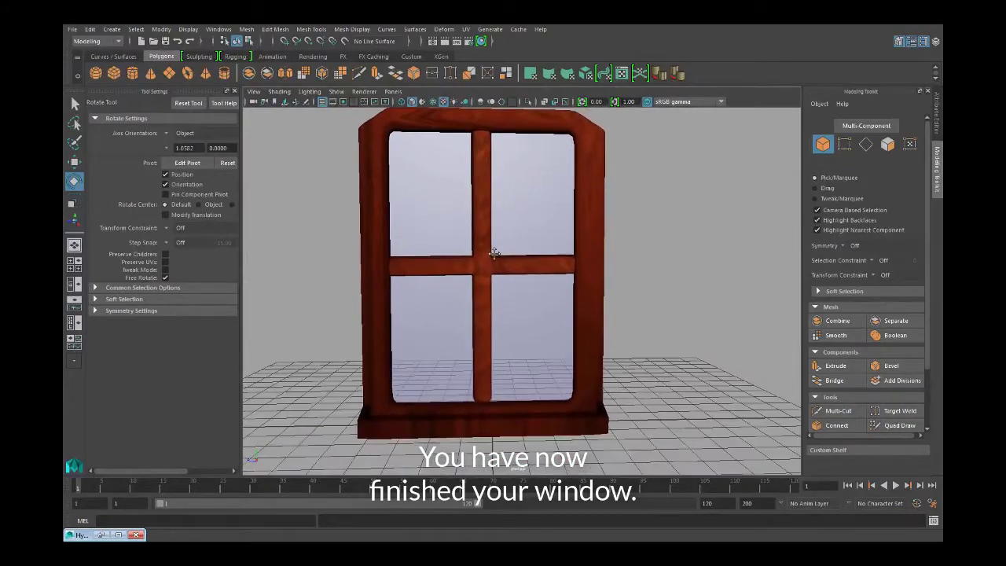
alt+drag(494, 253, 557, 289)
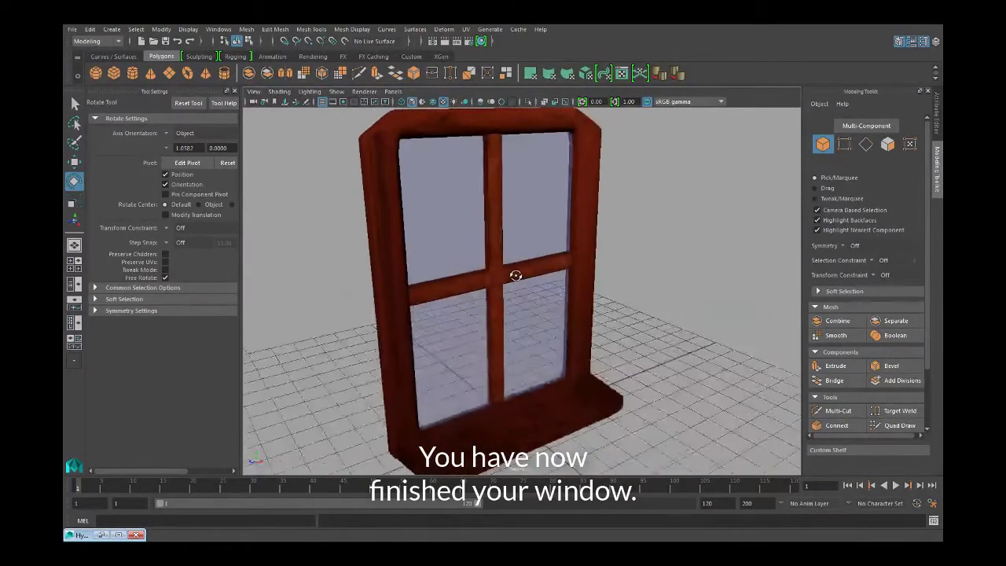